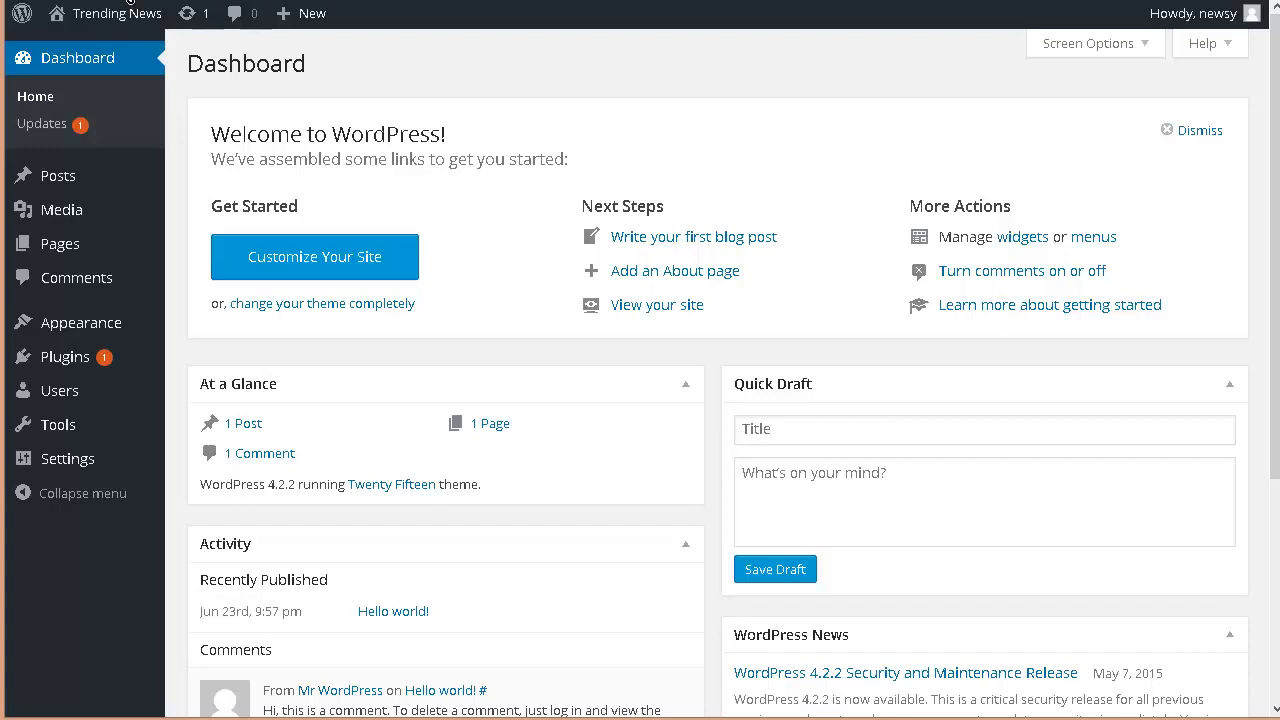
# View the Trending News site's front page down to its Meta section and return to the dashboard.
pyautogui.moveTo(90, 25)
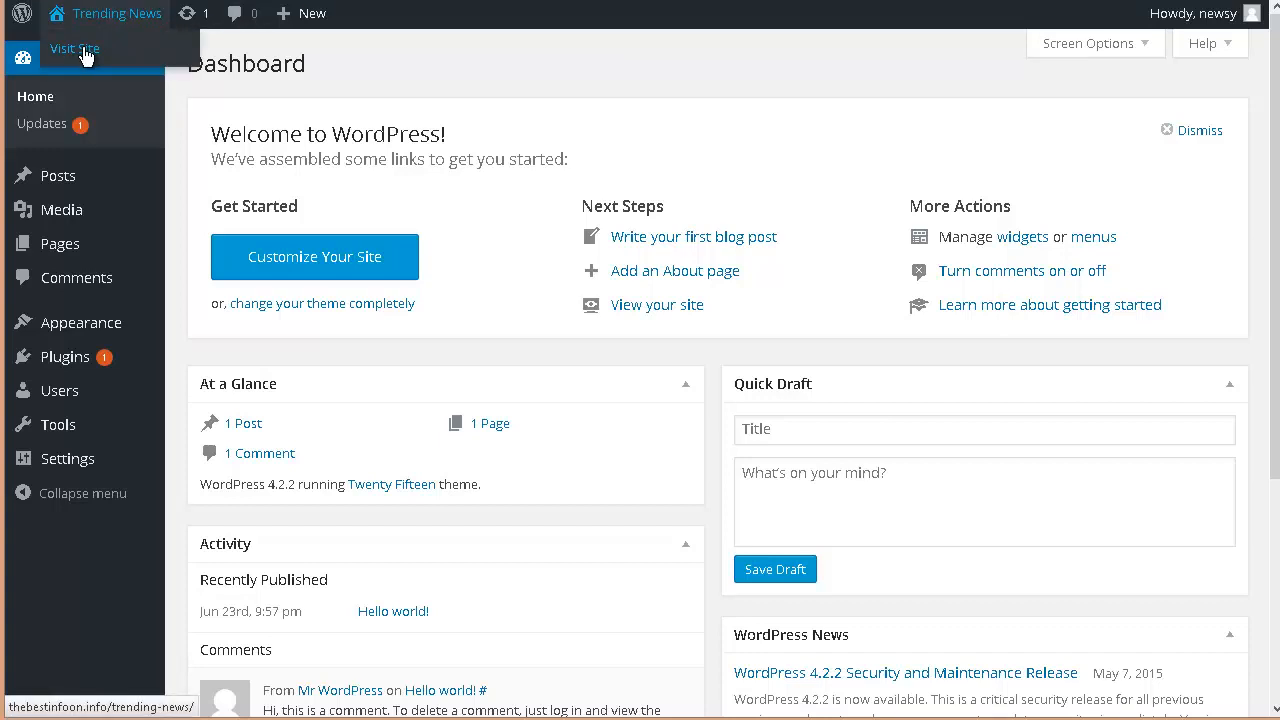
pyautogui.click(80, 50)
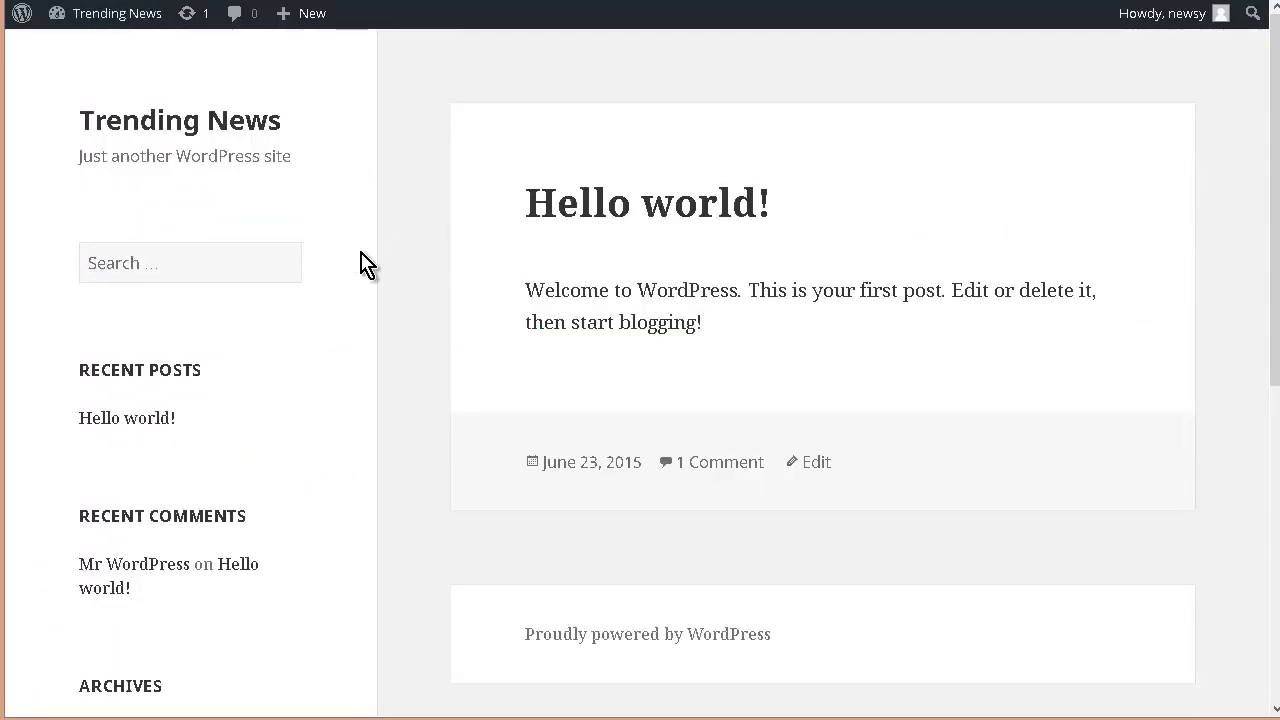
pyautogui.scroll(-5, 400, 277)
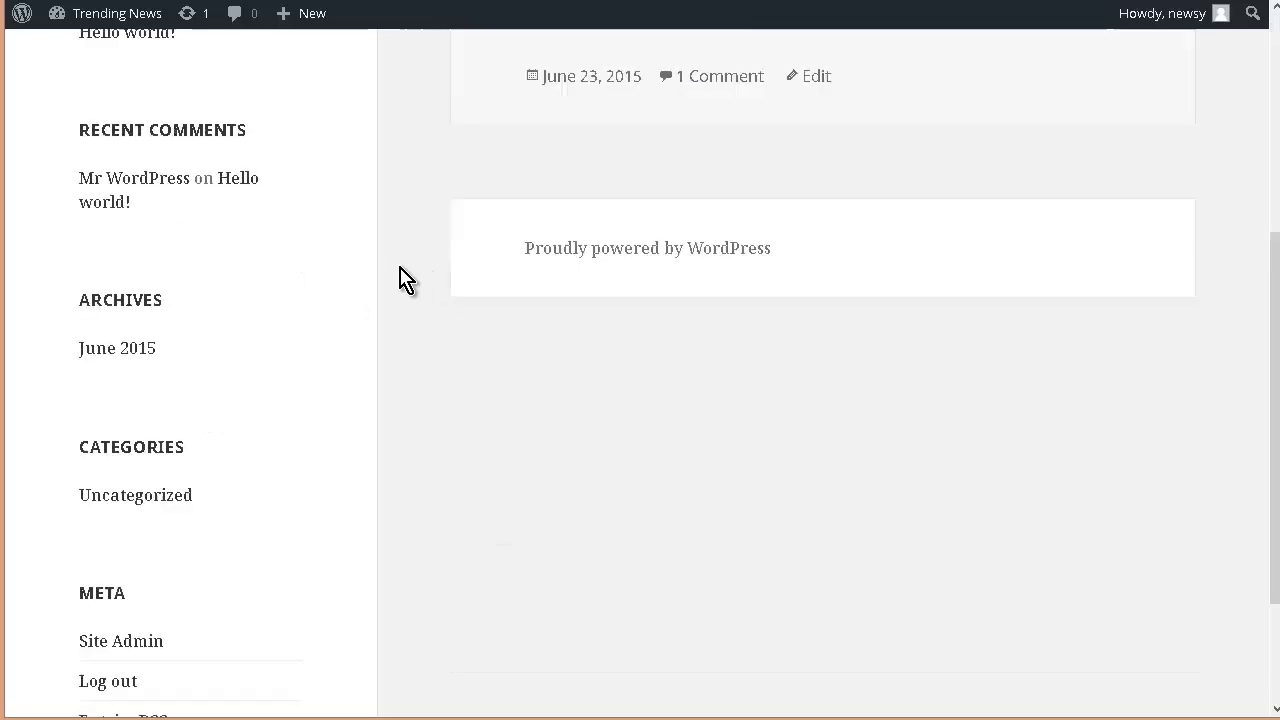
pyautogui.scroll(5, 289, 400)
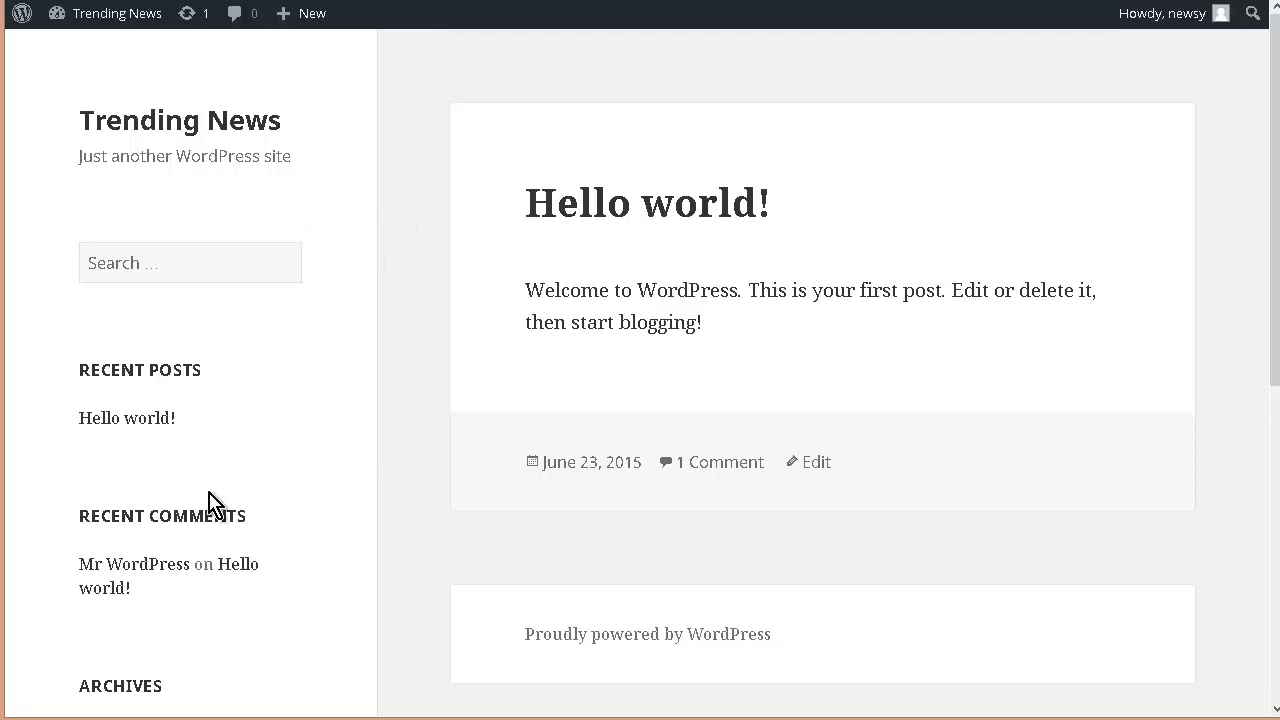
pyautogui.moveTo(143, 33)
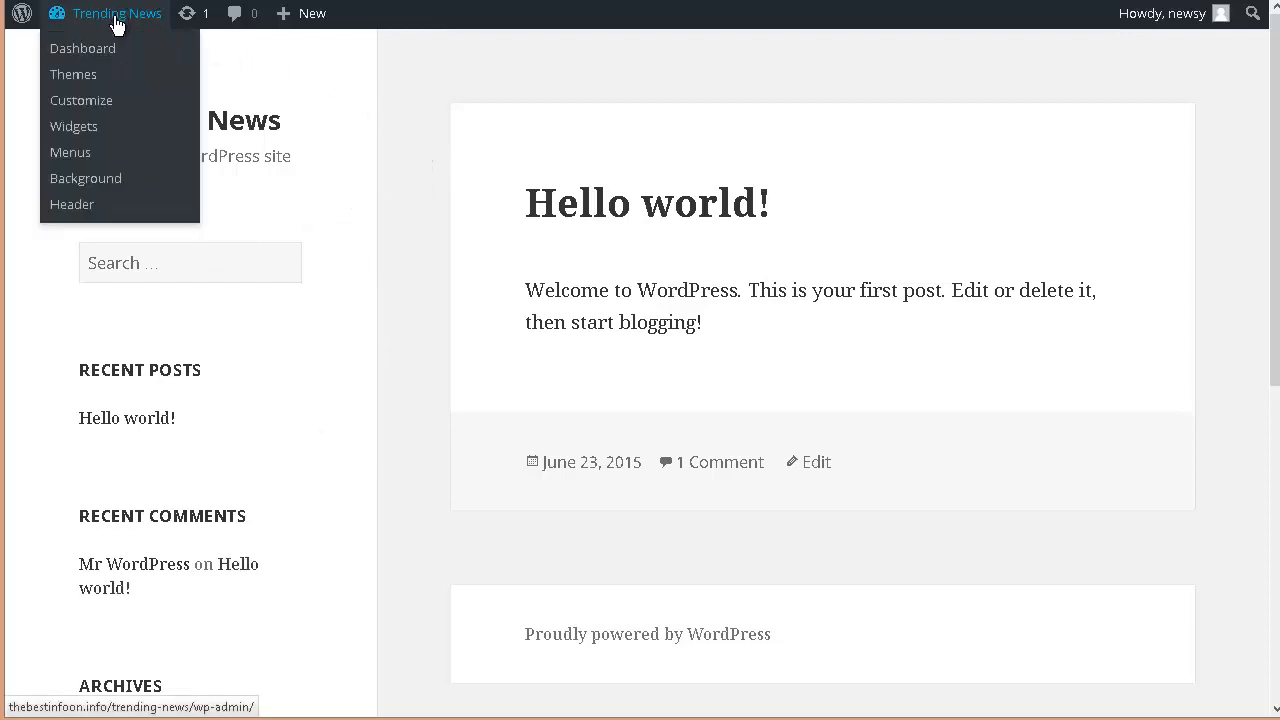
pyautogui.click(46, 50)
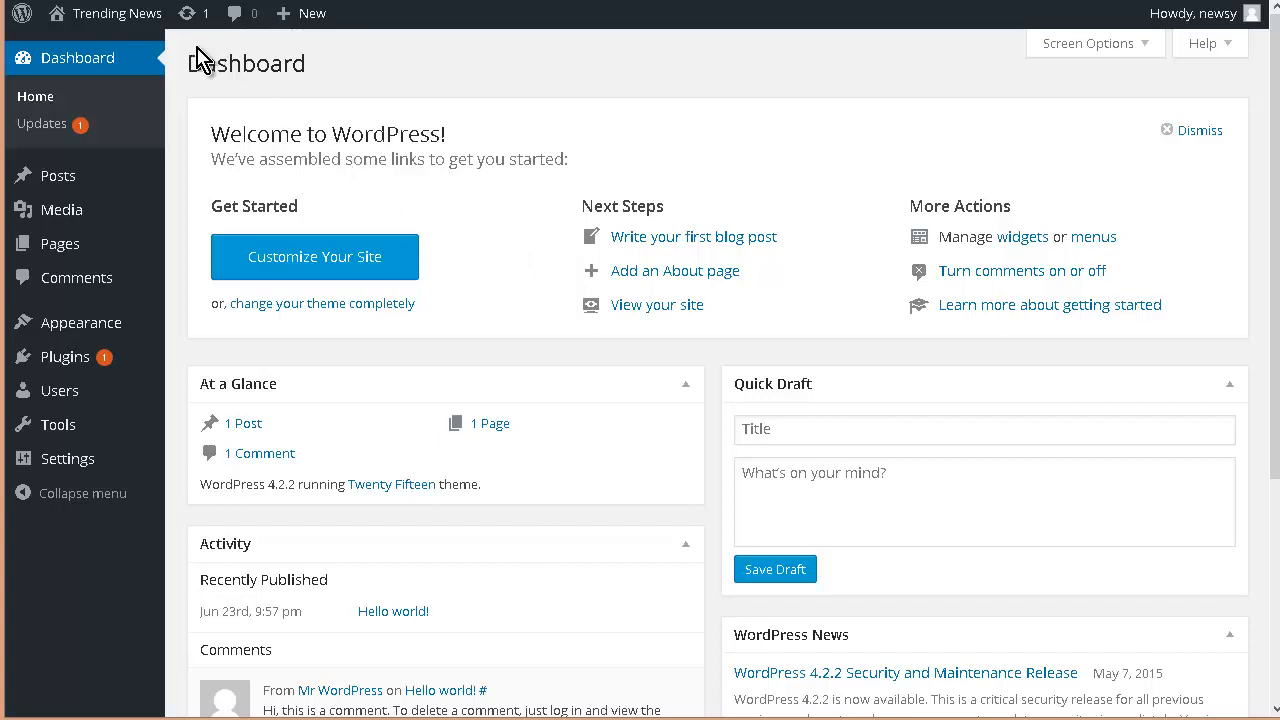
# View the live site and check its mobile version, viewing the menu, the June 2015 archive and the Hello world! post.
pyautogui.moveTo(120, 18)
pyautogui.click(88, 50)
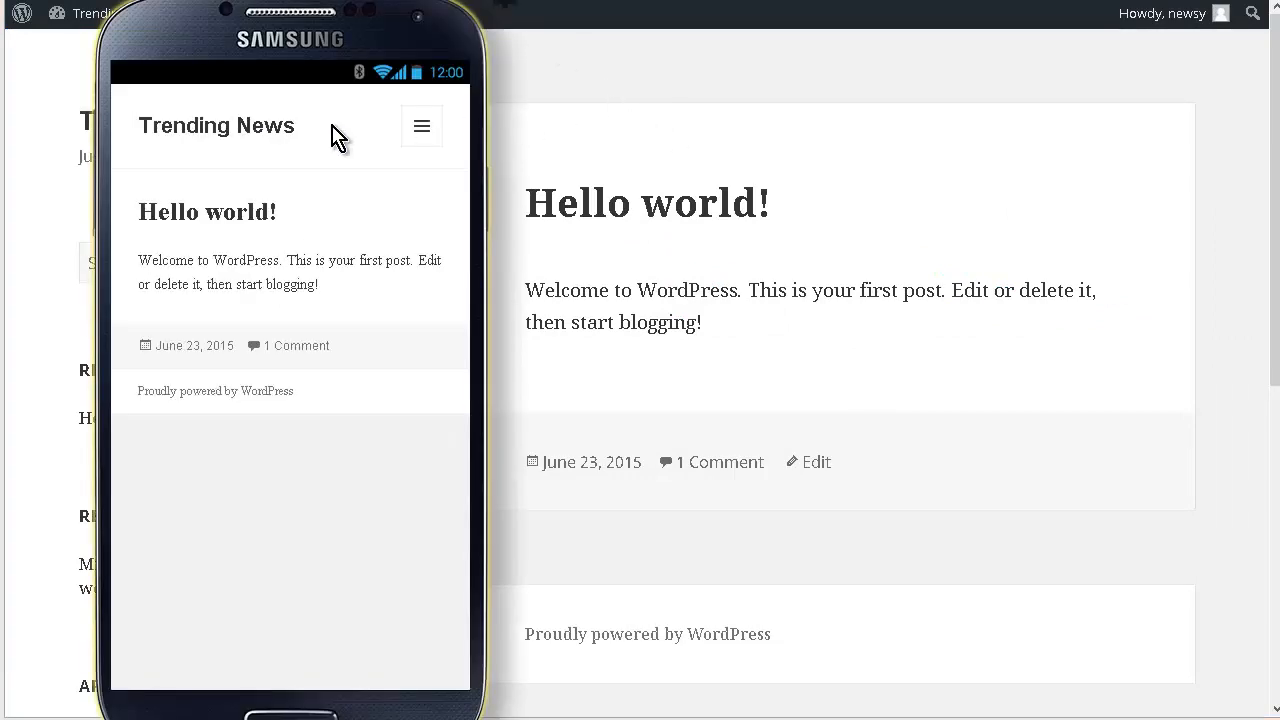
pyautogui.click(424, 130)
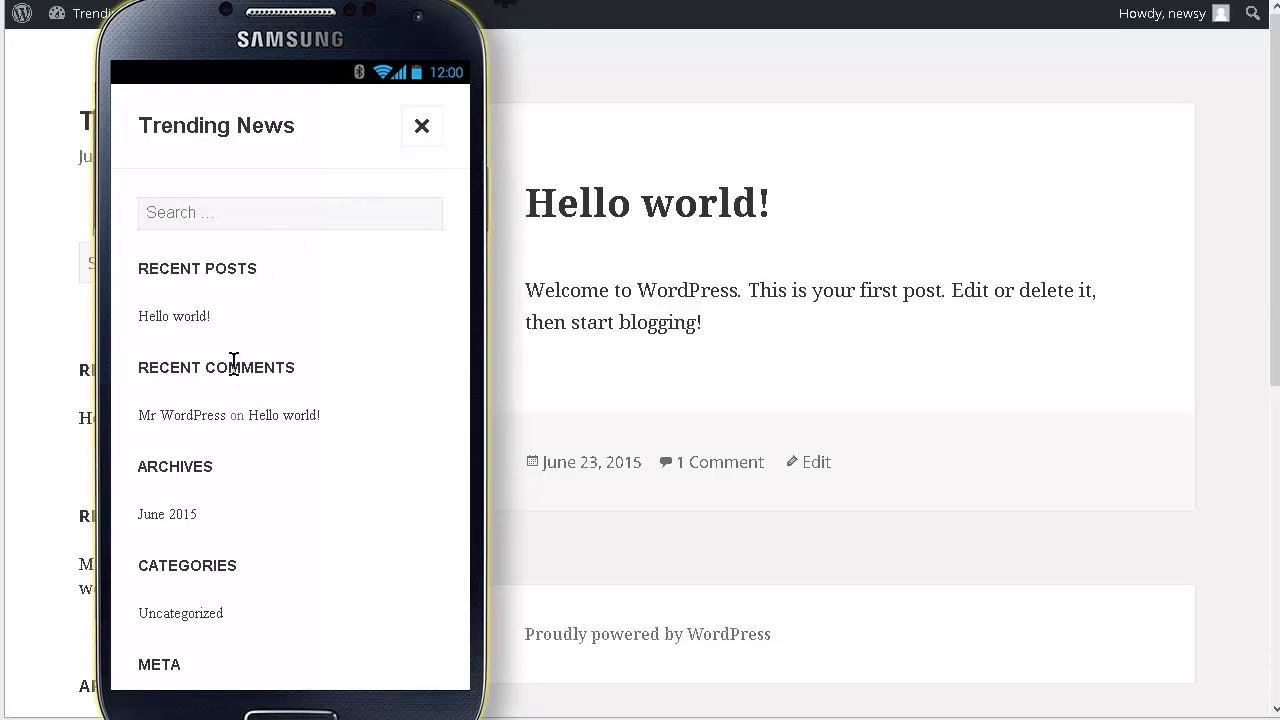
pyautogui.scroll(-2, 245, 390)
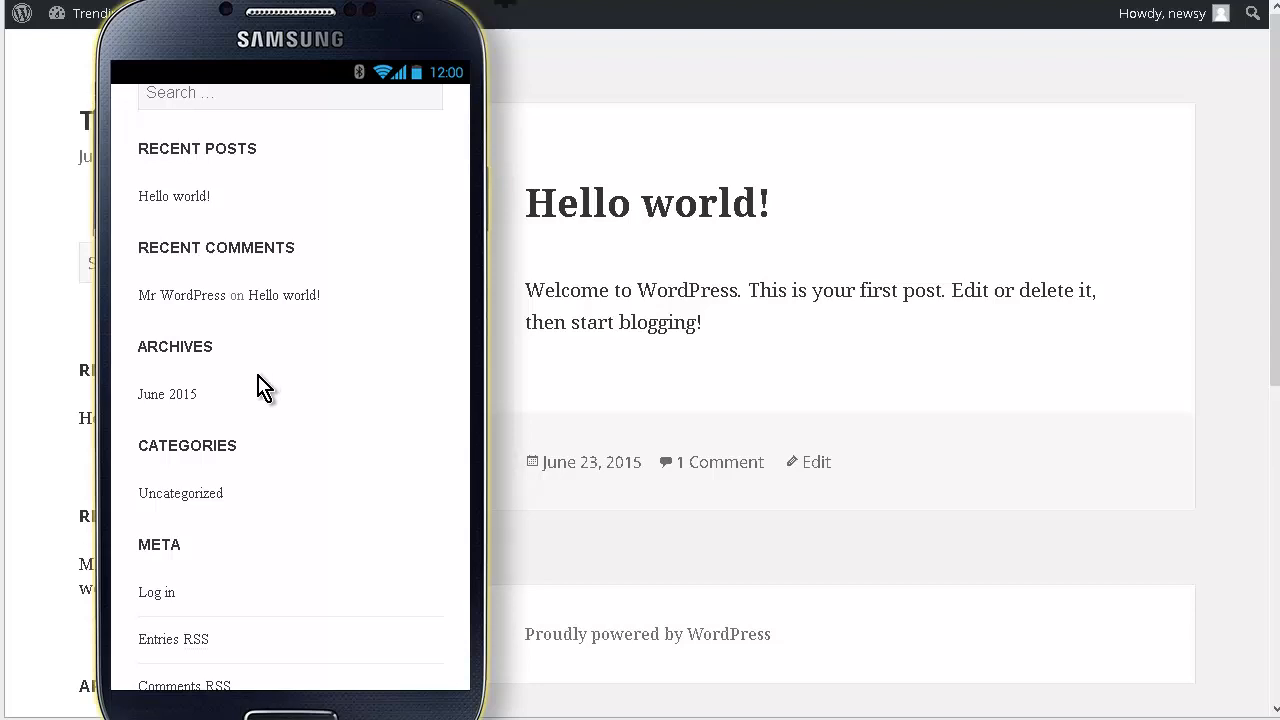
pyautogui.click(184, 399)
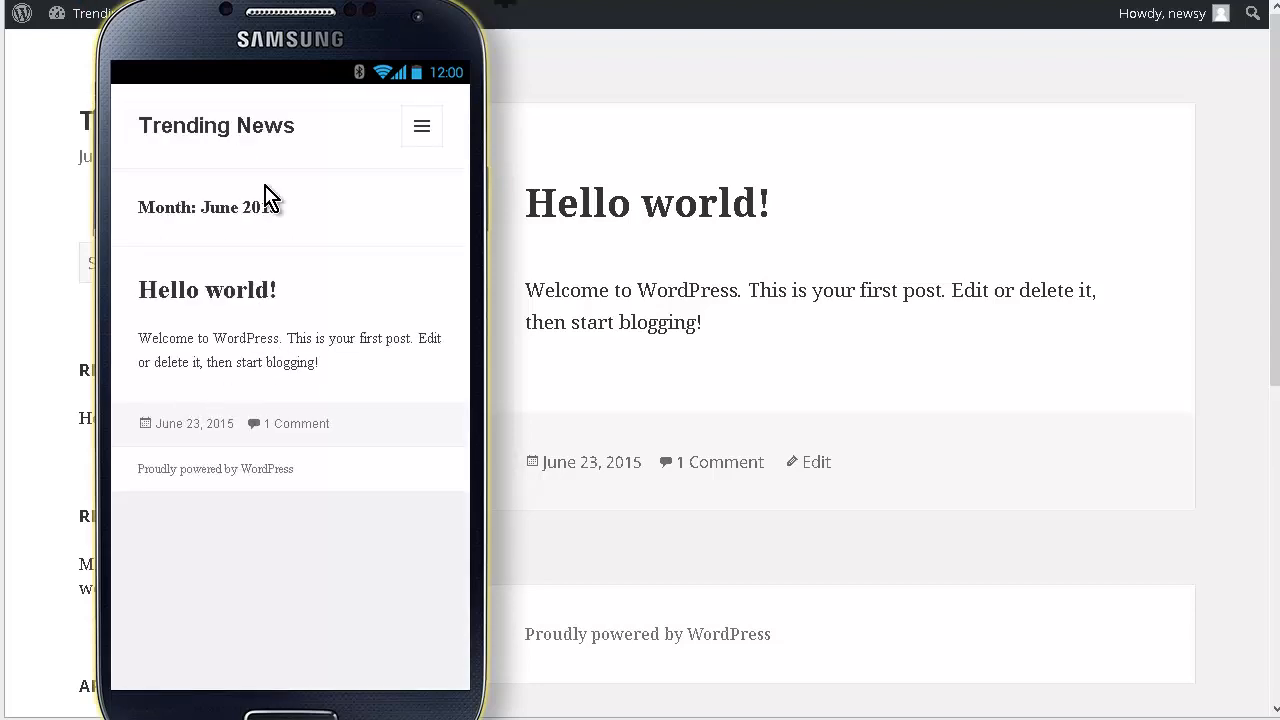
pyautogui.click(421, 128)
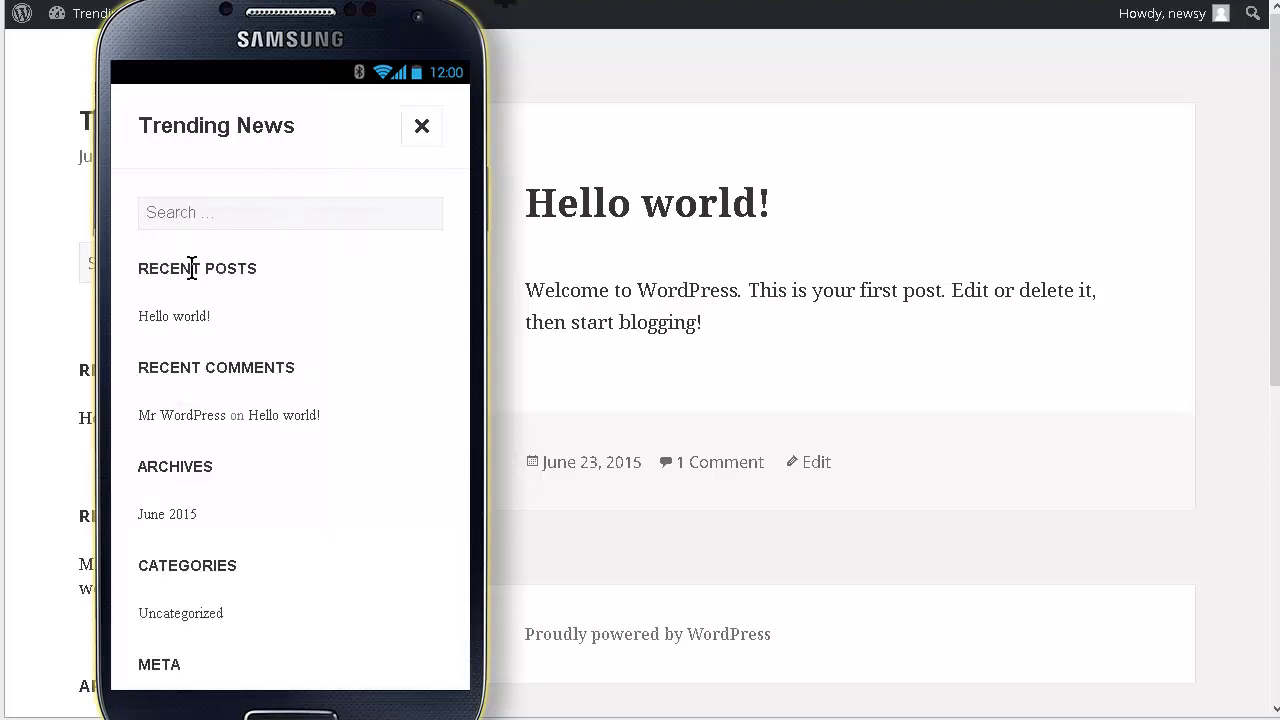
pyautogui.click(183, 316)
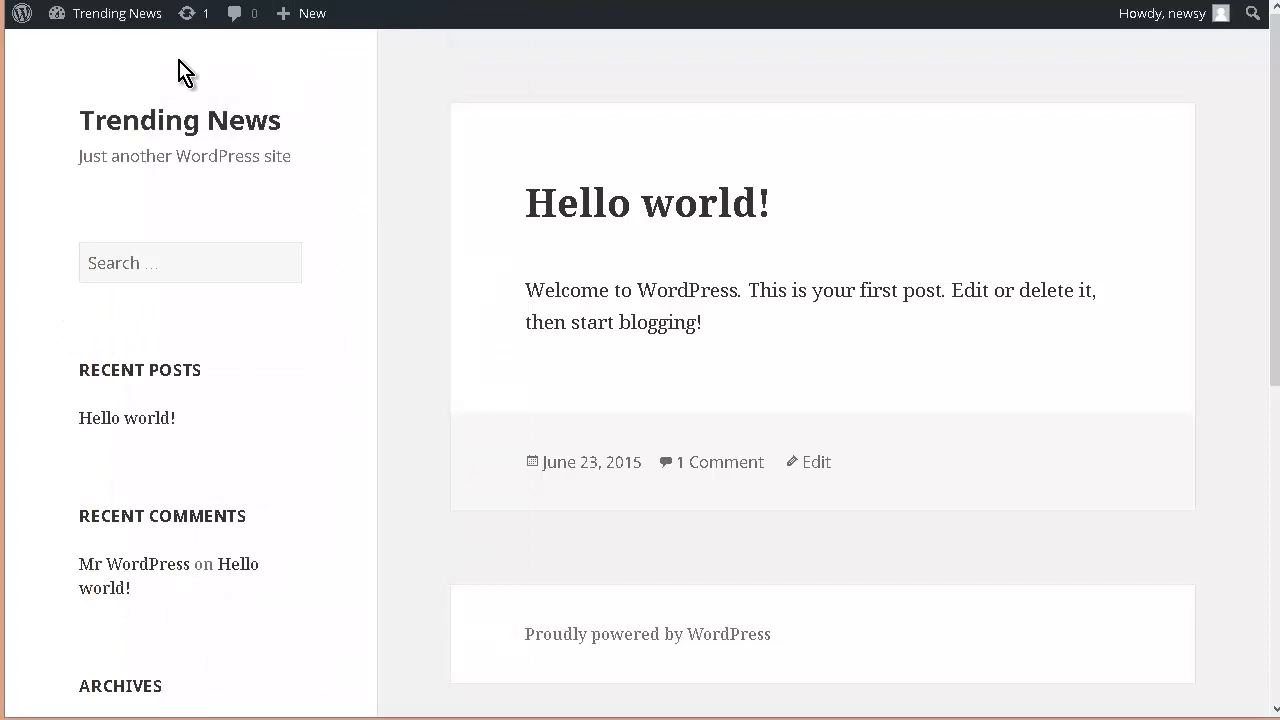
# Go to the site's installed themes, look at the featured themes available to add, and return to the installed themes.
pyautogui.moveTo(78, 26)
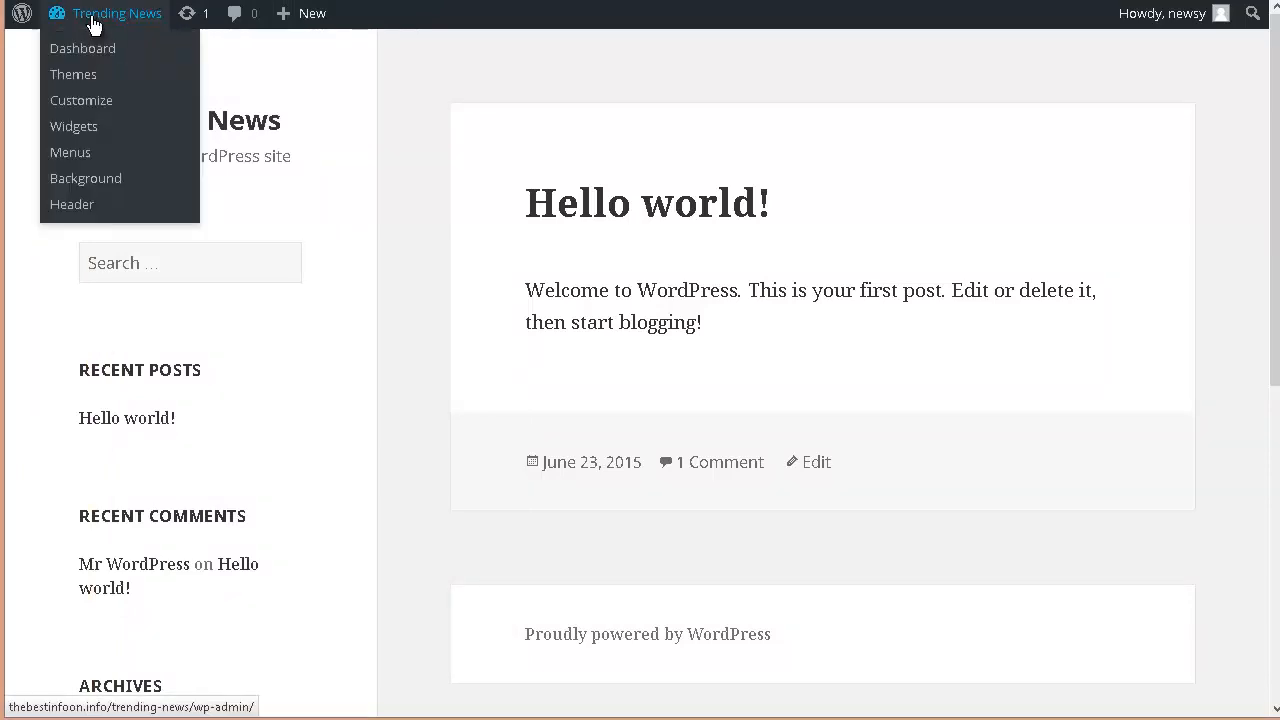
pyautogui.click(82, 50)
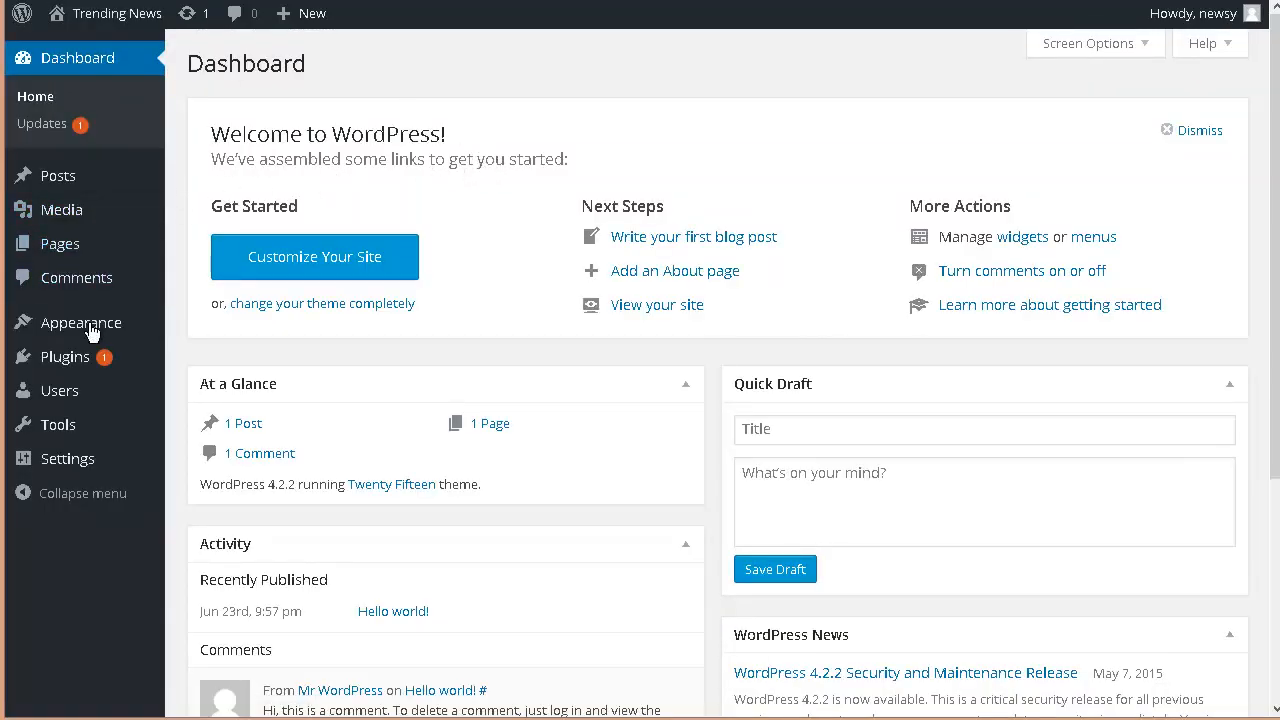
pyautogui.moveTo(100, 328)
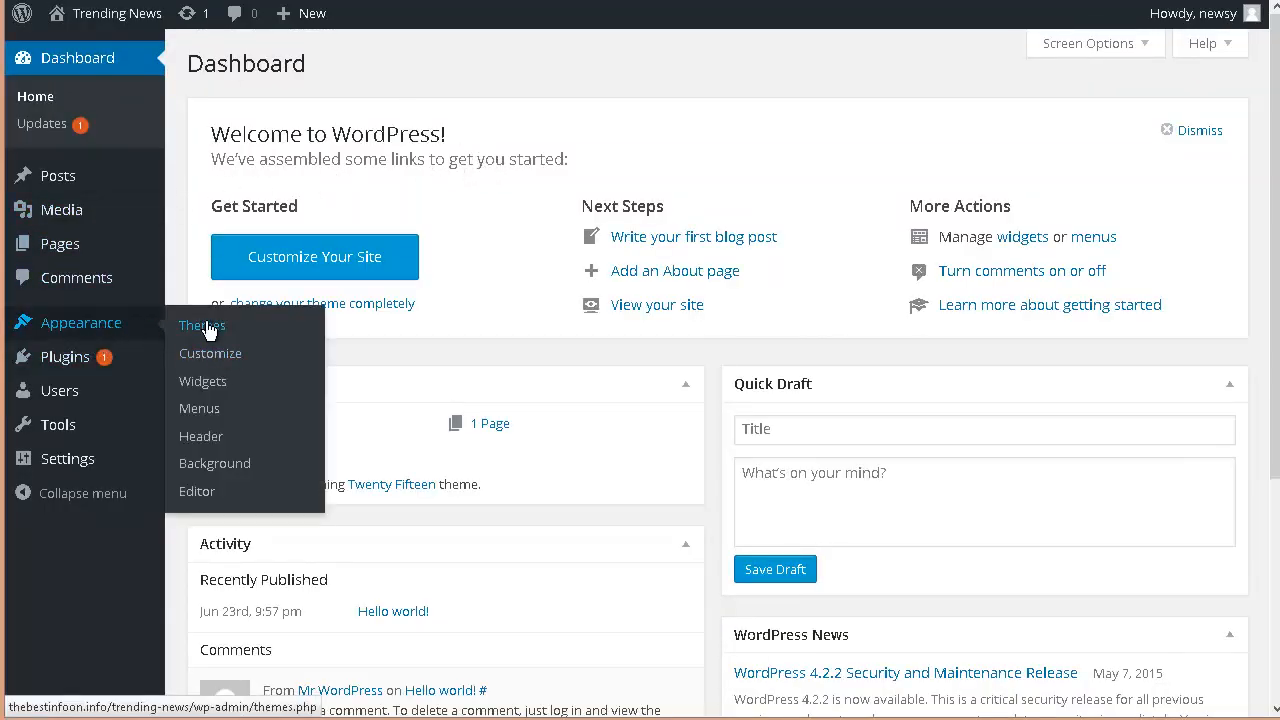
pyautogui.click(206, 328)
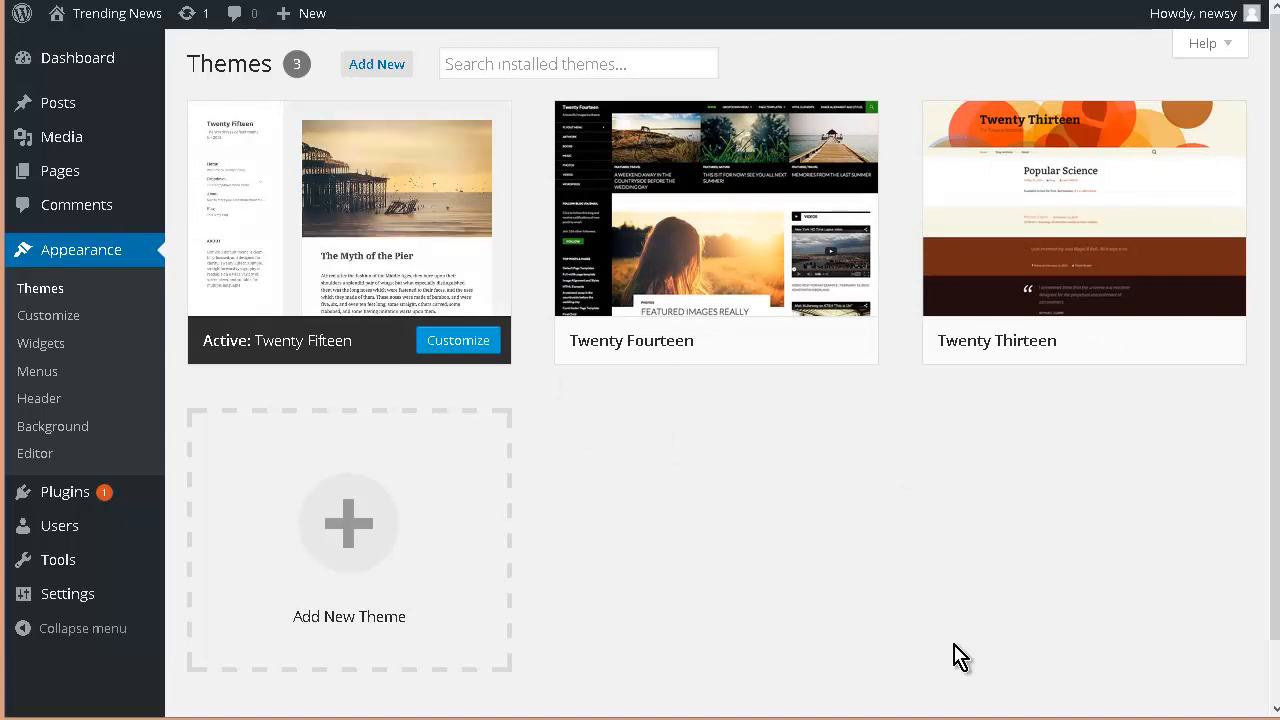
pyautogui.click(376, 66)
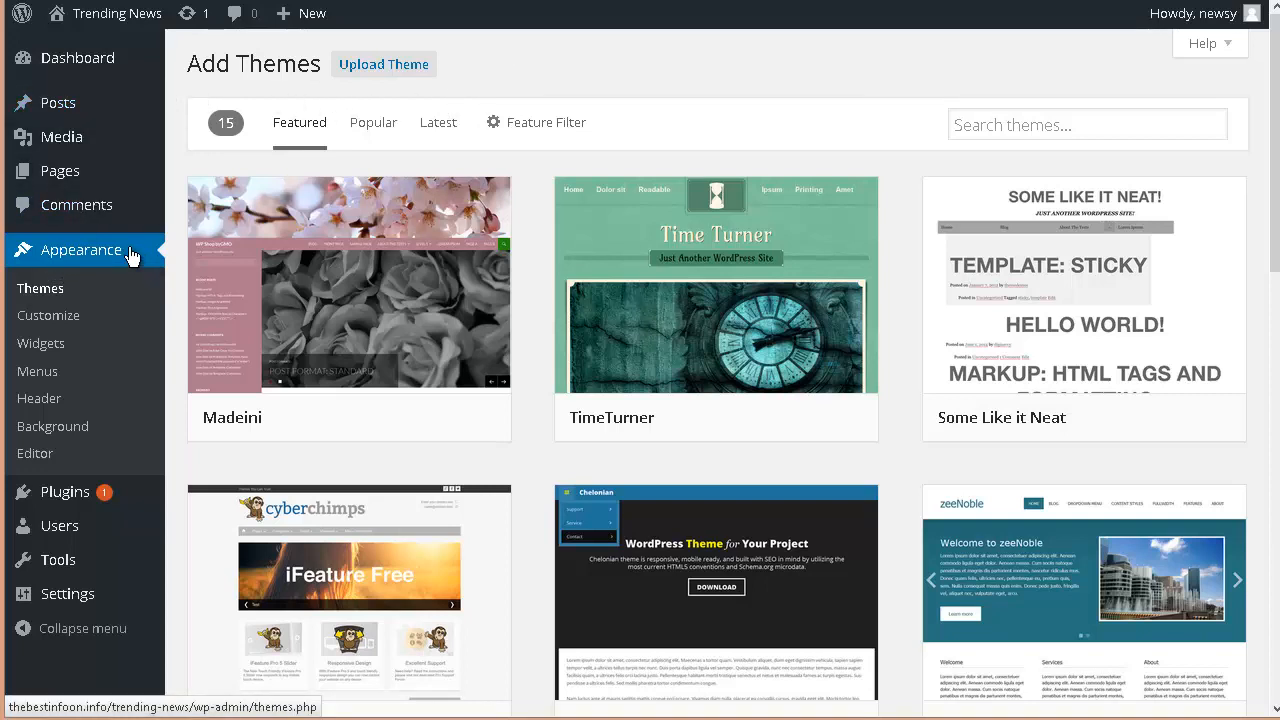
pyautogui.click(40, 294)
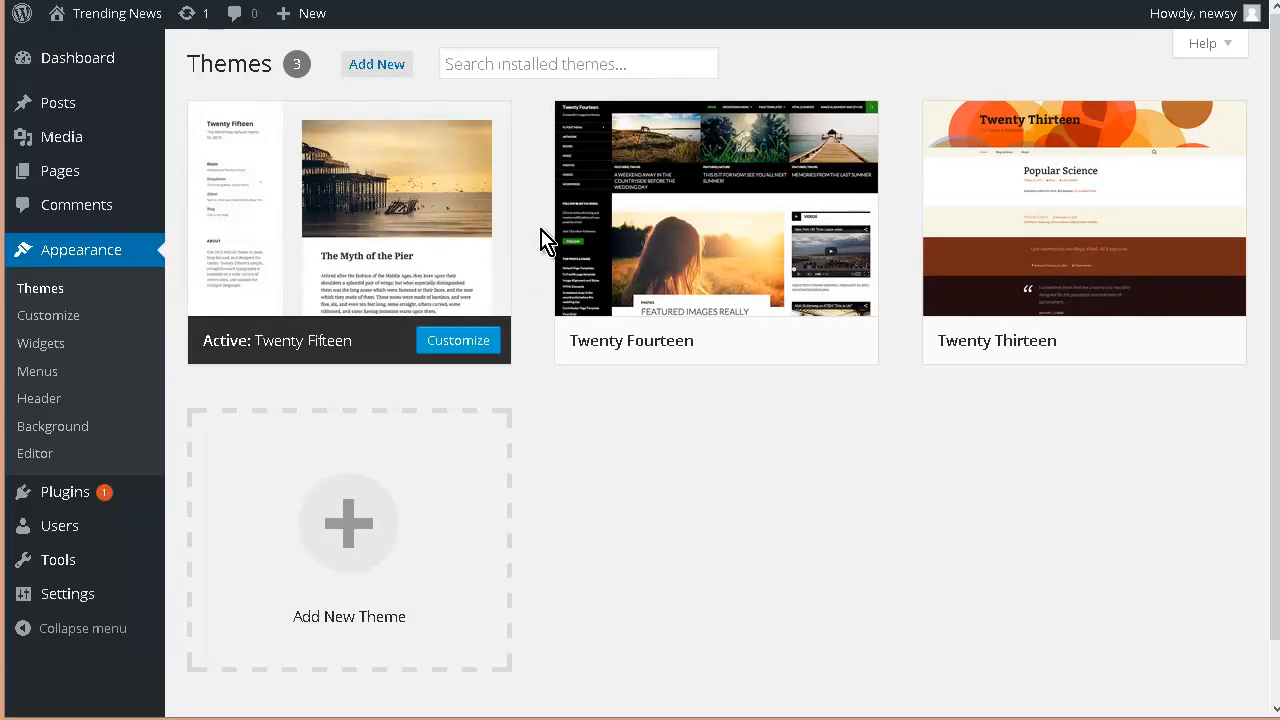
# Start customizing the active Twenty Fifteen theme and change the site tagline to "All The Best News Of The Day".
pyautogui.moveTo(24, 86)
pyautogui.click(48, 316)
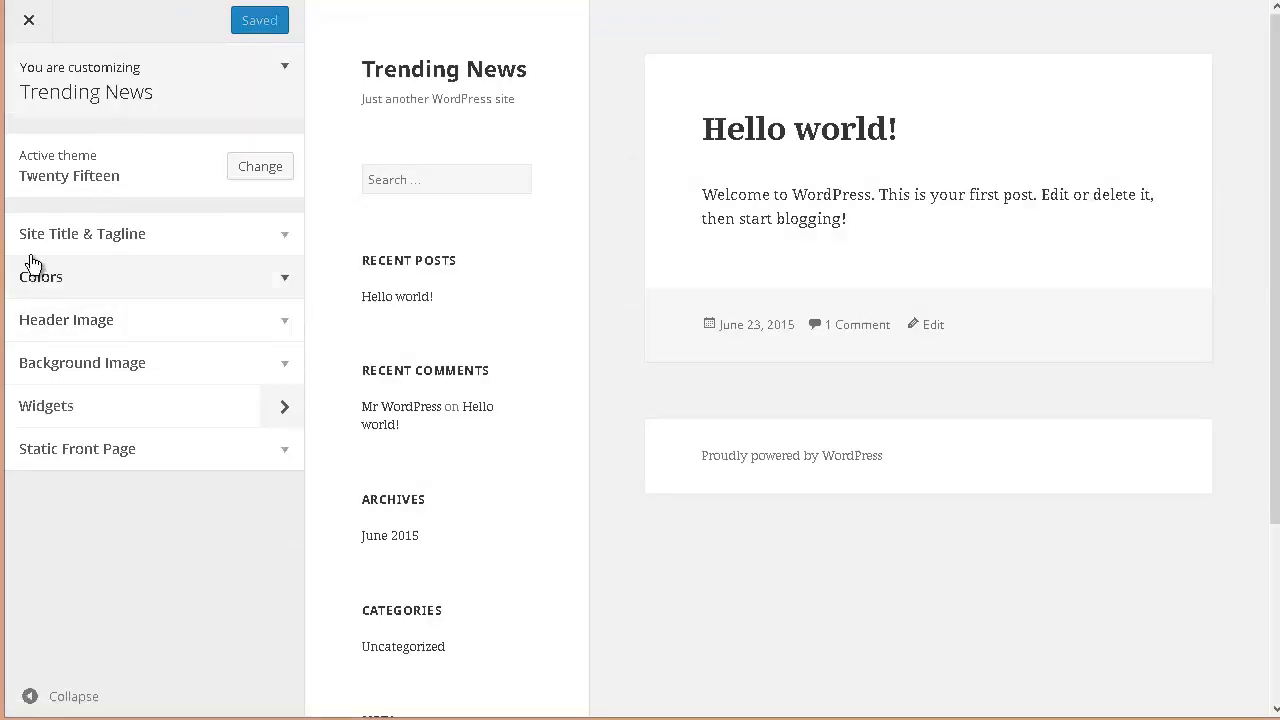
pyautogui.click(285, 240)
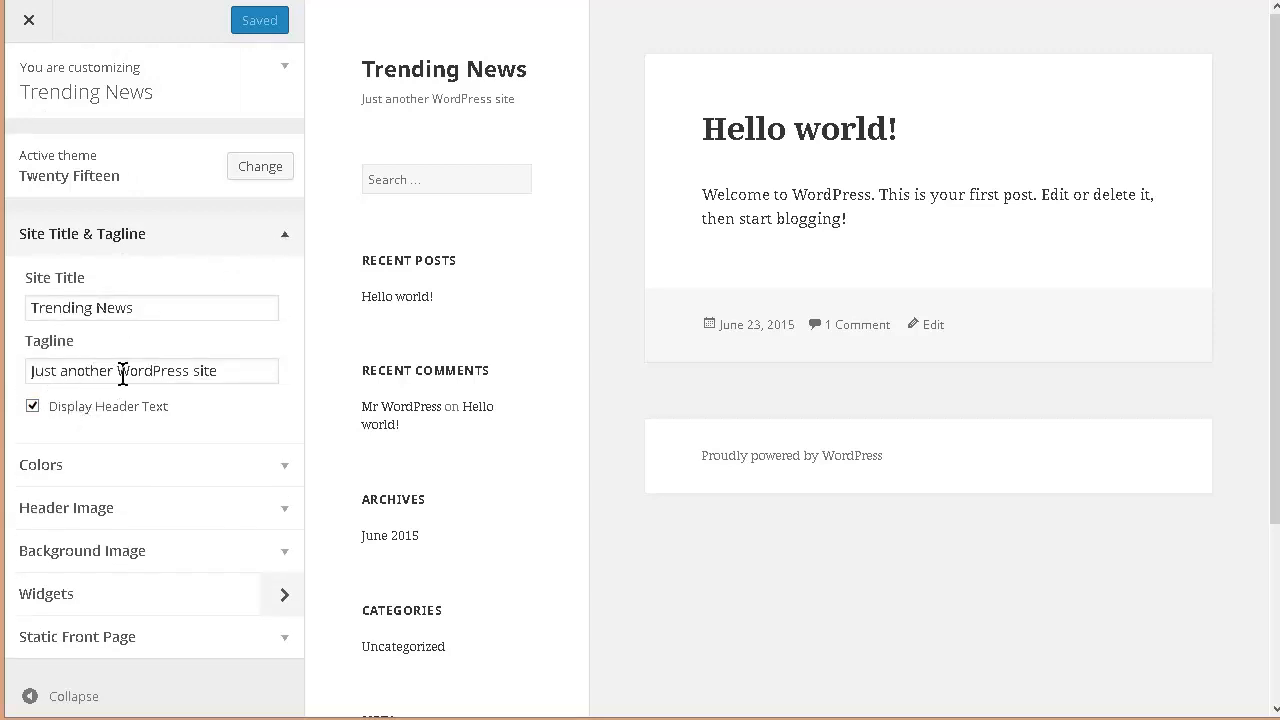
pyautogui.moveTo(225, 370); pyautogui.dragTo(30, 370)
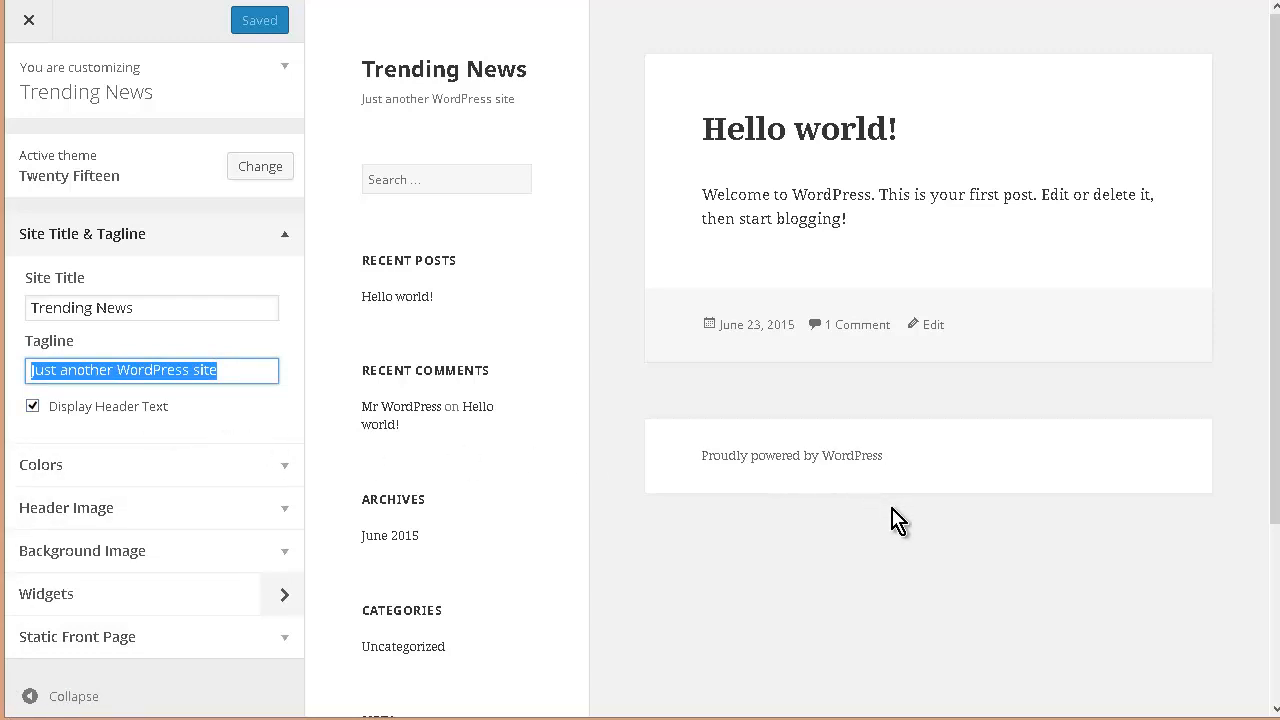
pyautogui.write('All The Best News Of The Day')
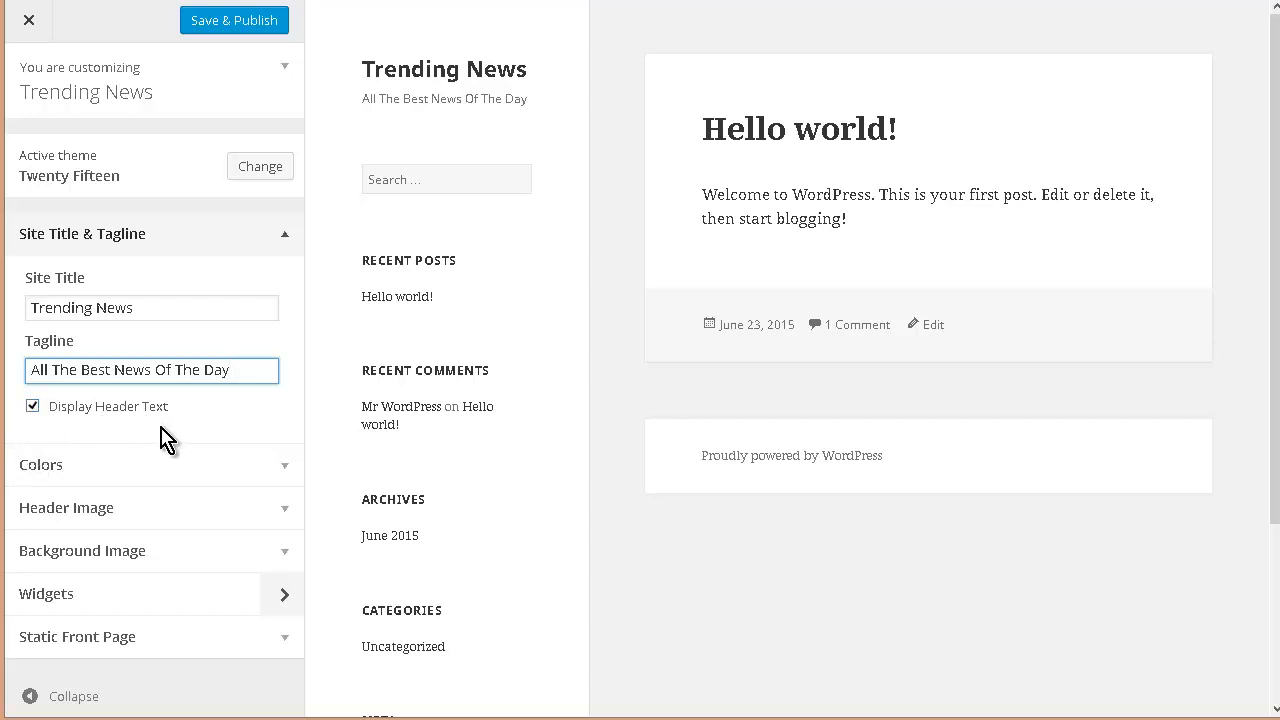
# Try the Dark, Yellow, Pink and Purple base color schemes on the site preview.
pyautogui.click(286, 472)
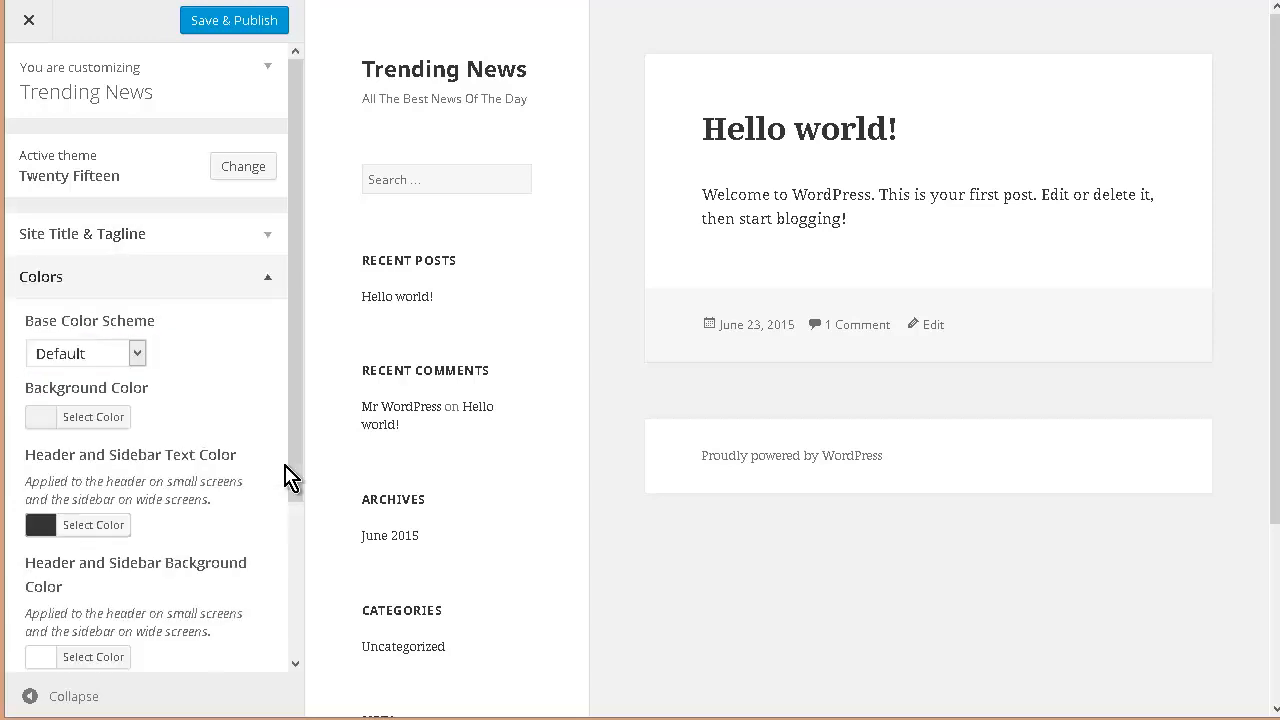
pyautogui.click(140, 366)
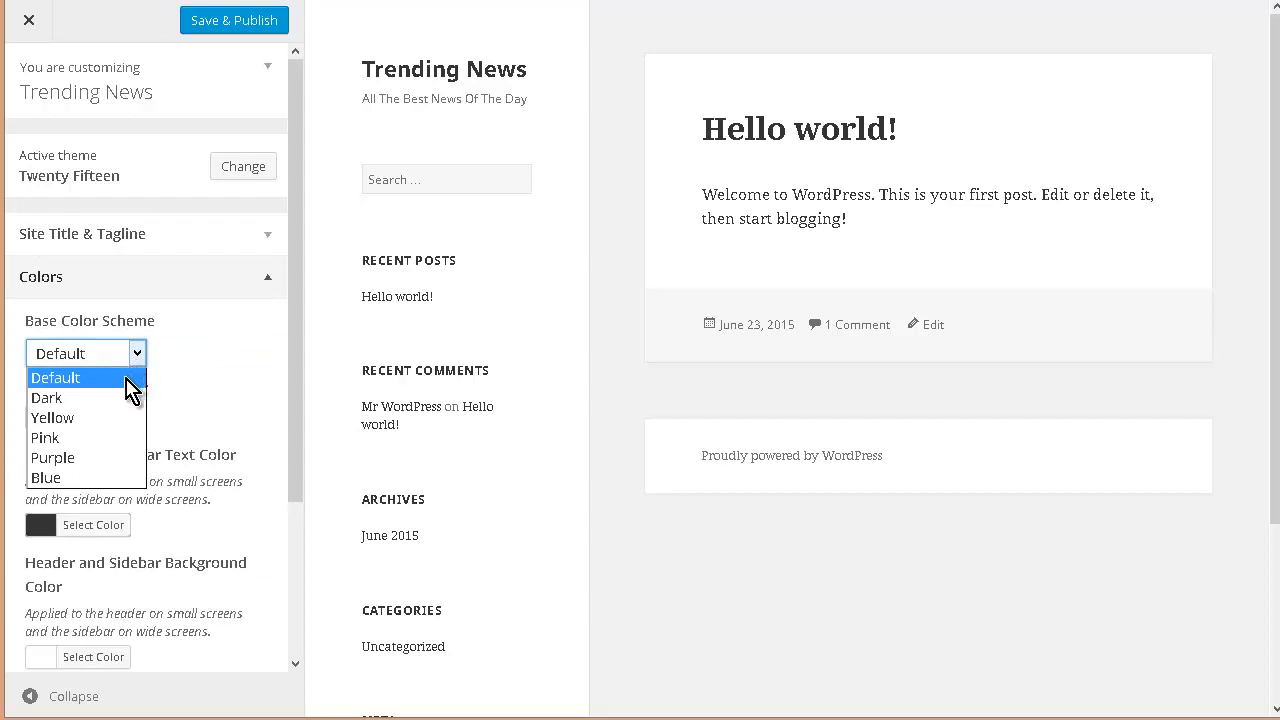
pyautogui.click(122, 398)
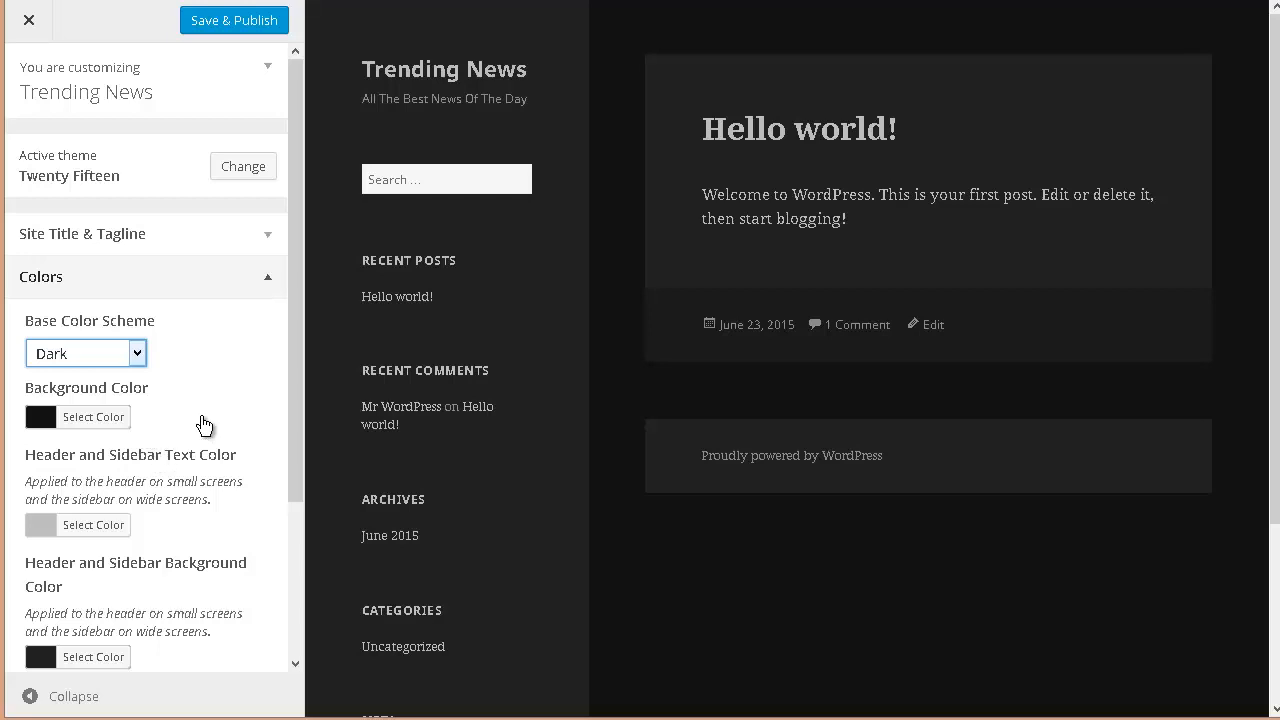
pyautogui.click(138, 355)
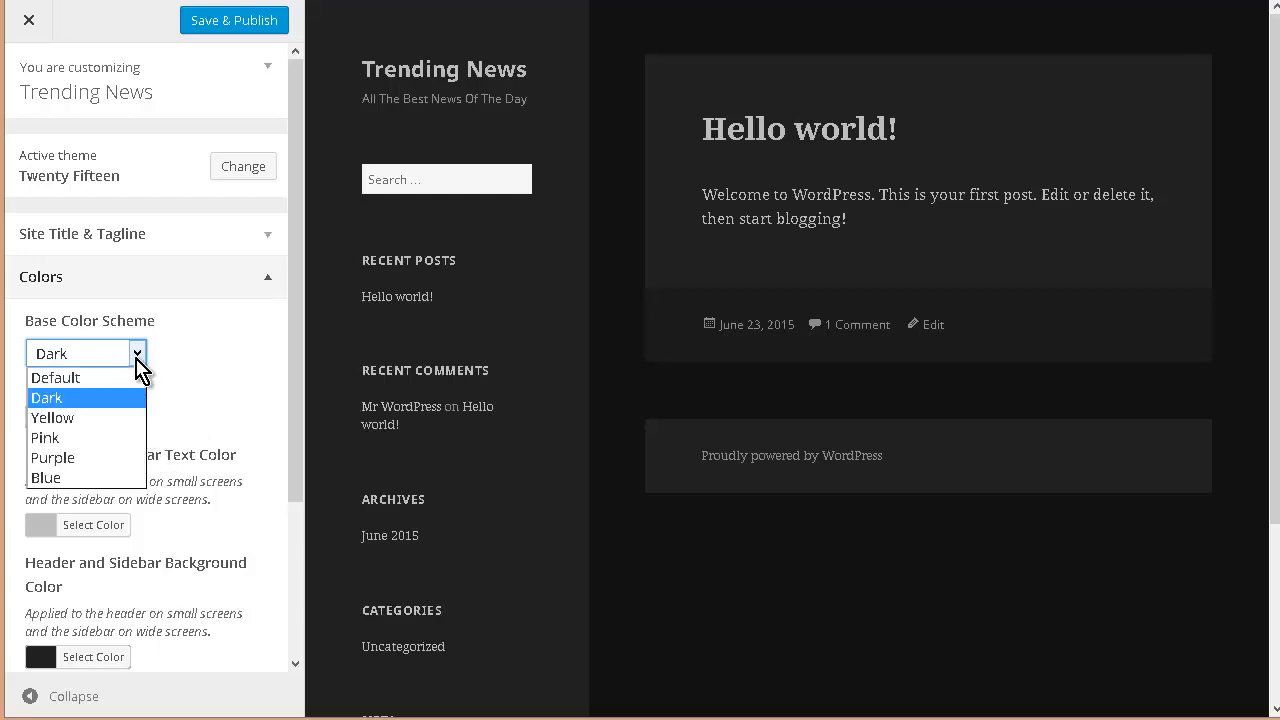
pyautogui.click(110, 418)
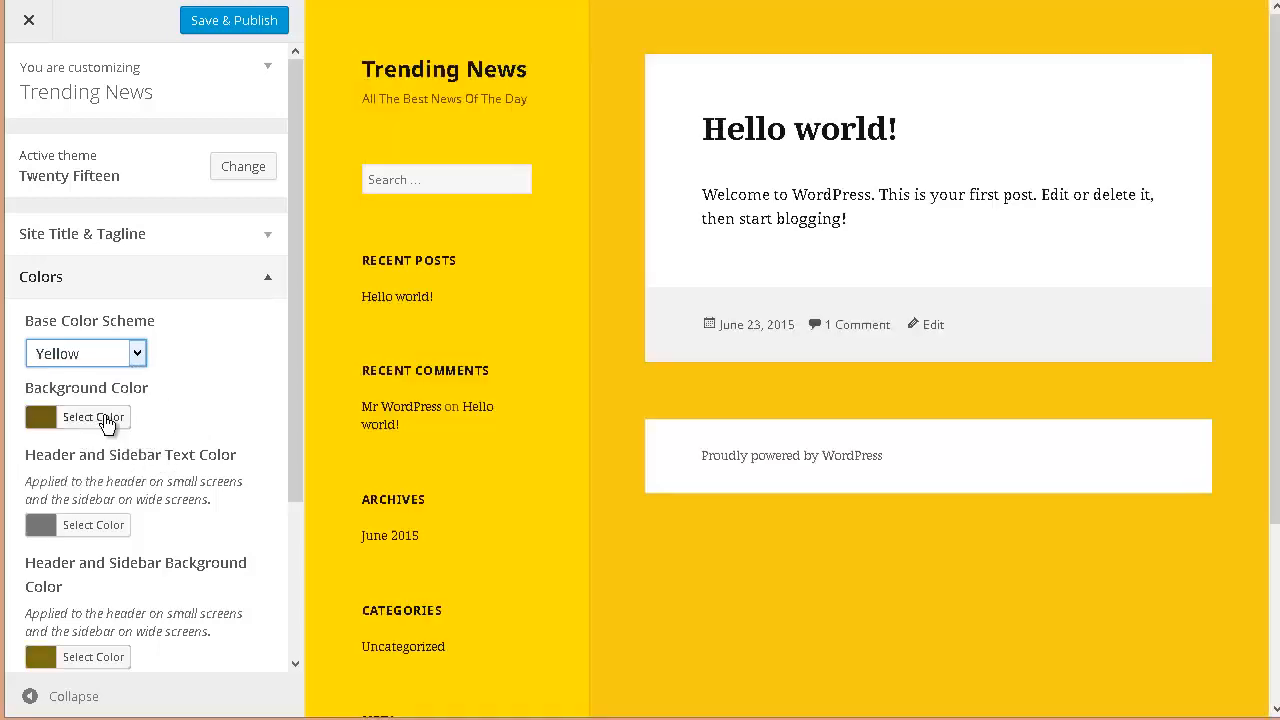
pyautogui.click(138, 354)
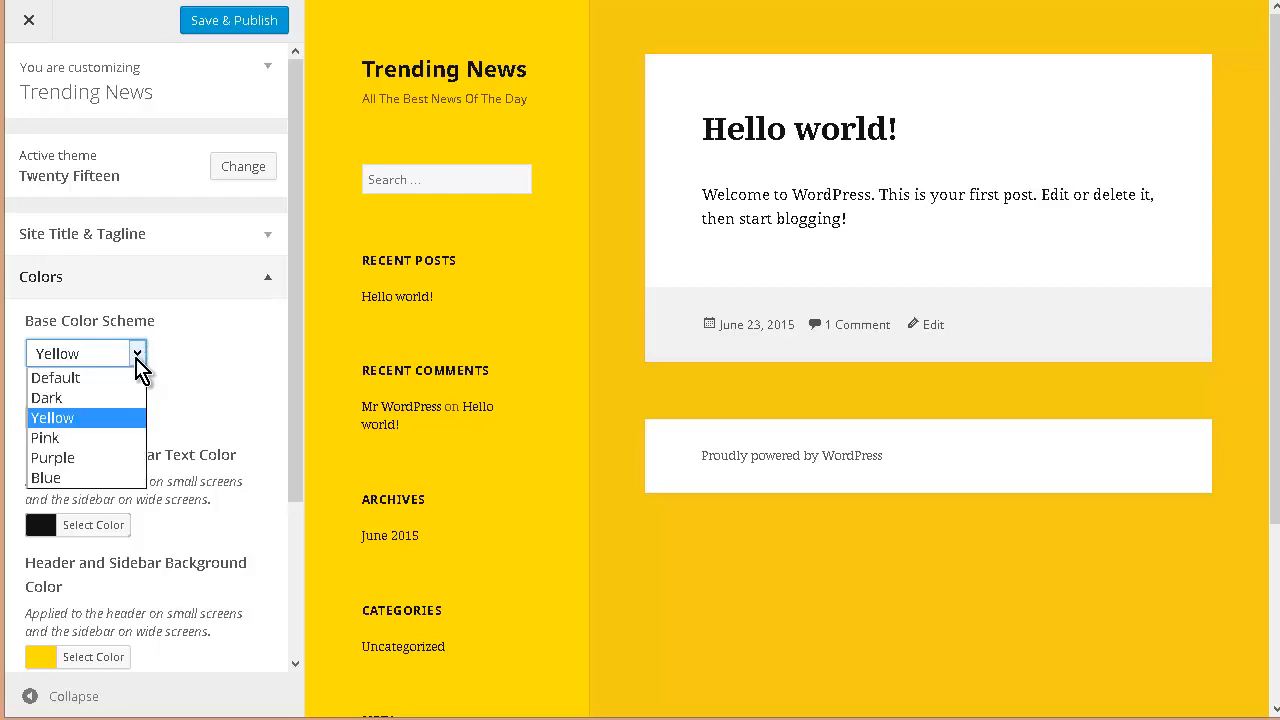
pyautogui.click(101, 436)
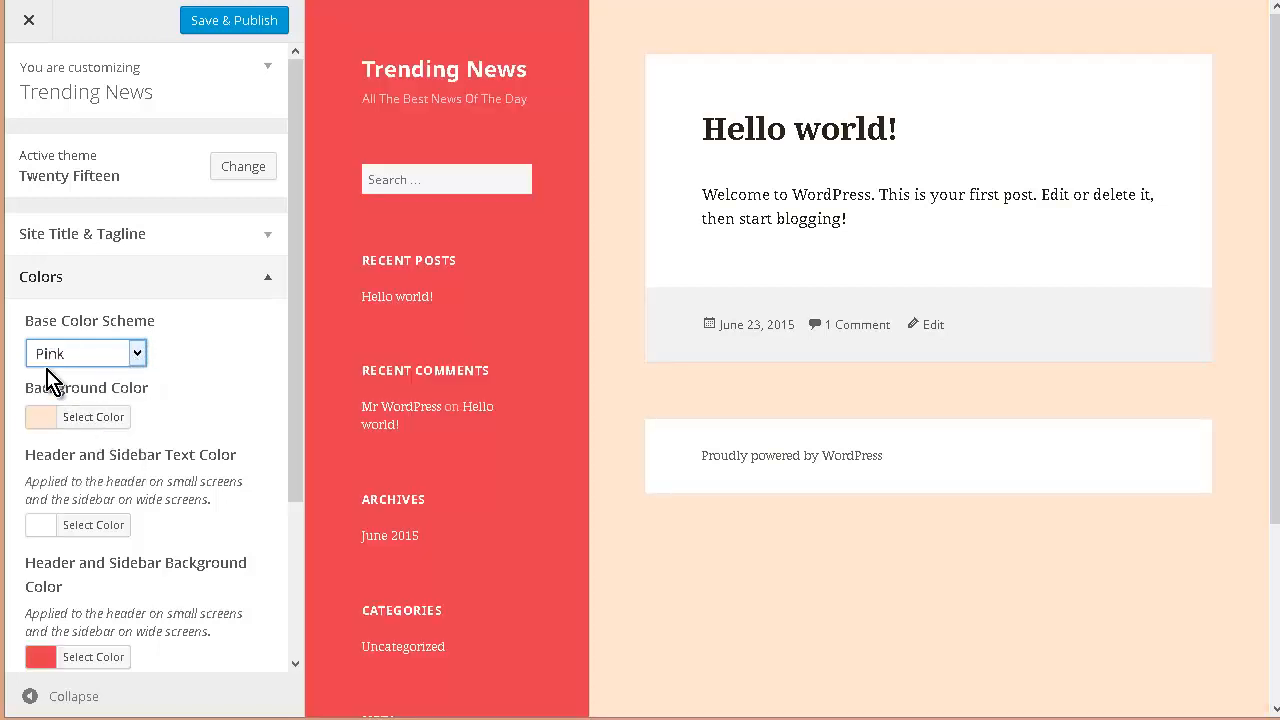
pyautogui.click(139, 355)
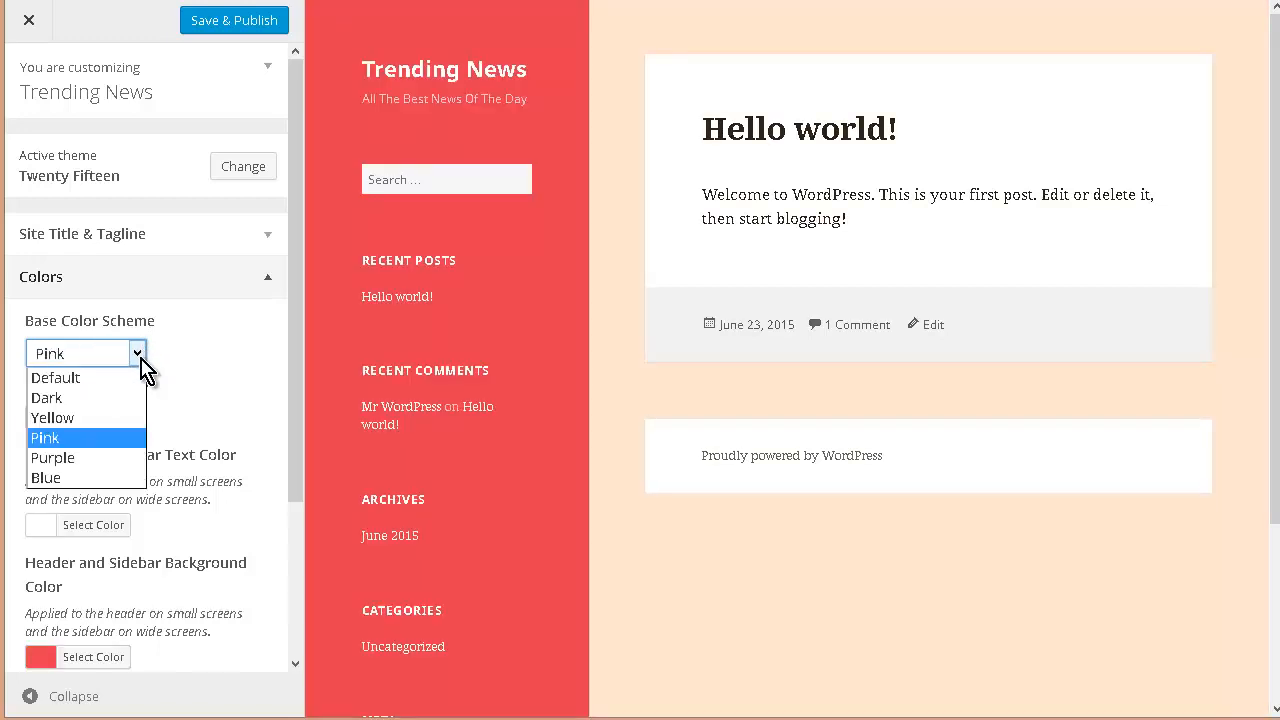
pyautogui.click(104, 458)
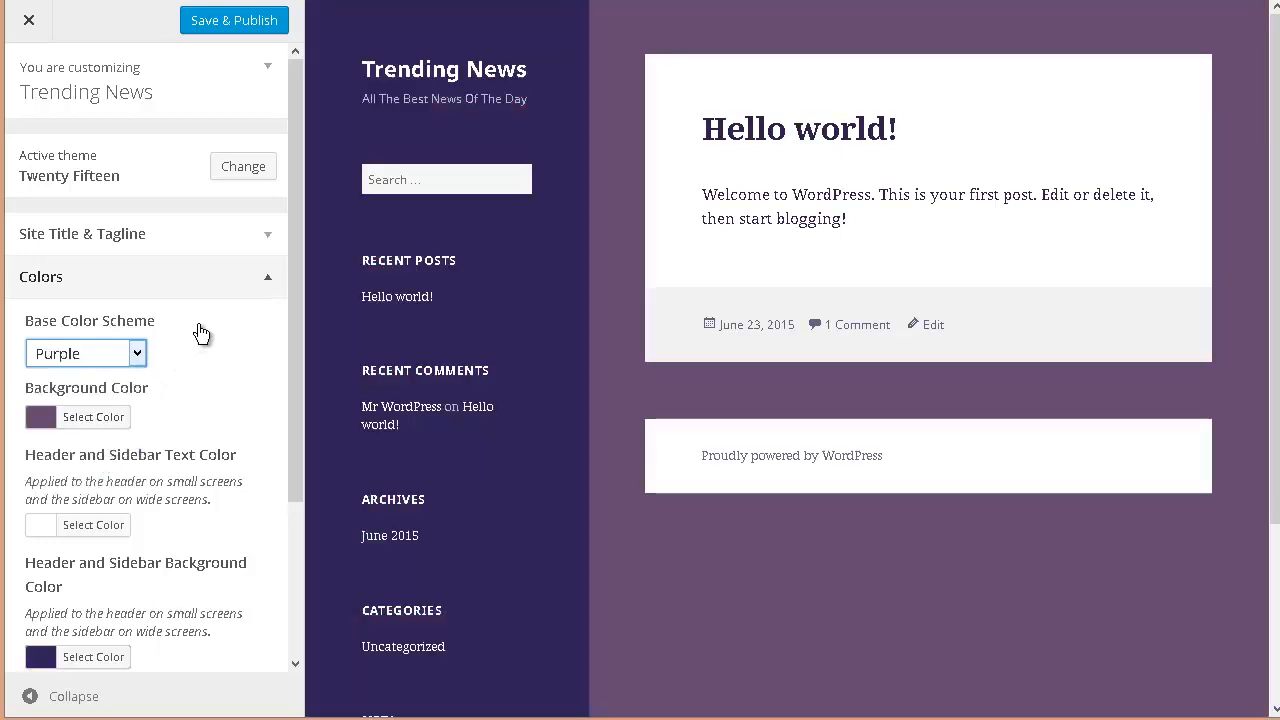
# Set the base color scheme to Blue and the background color to the orange preset #dd9933.
pyautogui.click(137, 353)
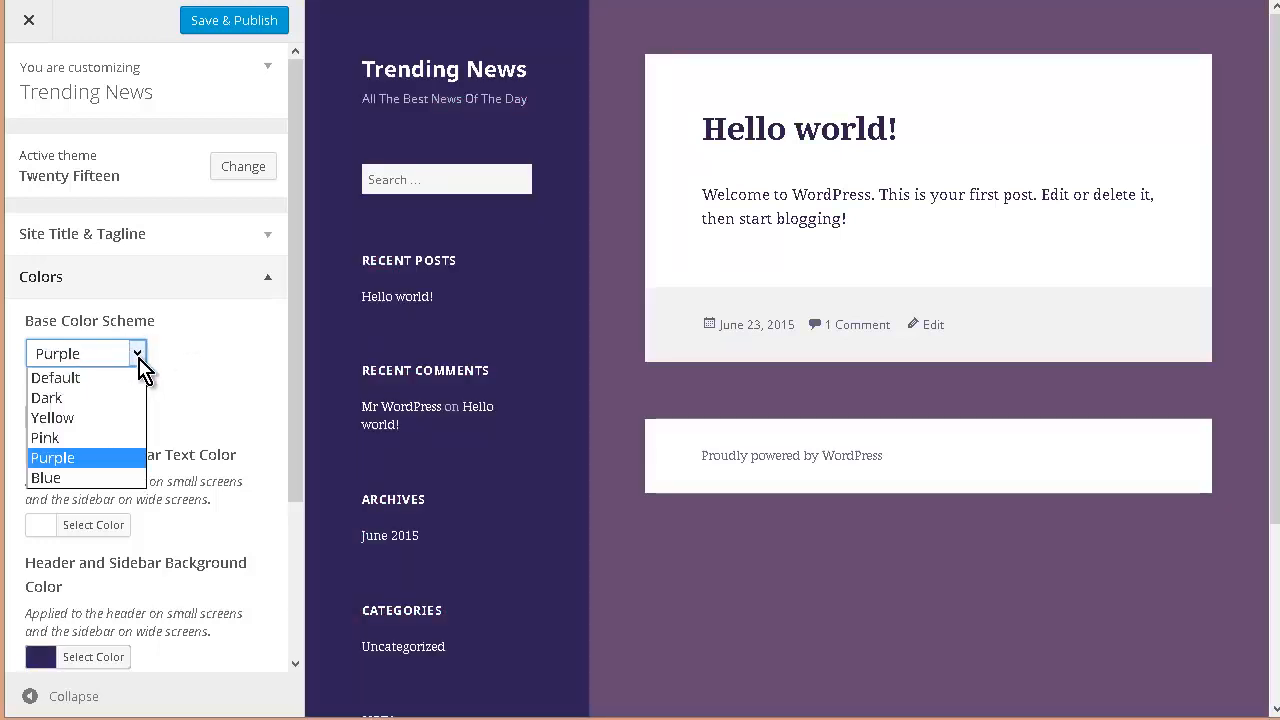
pyautogui.click(110, 480)
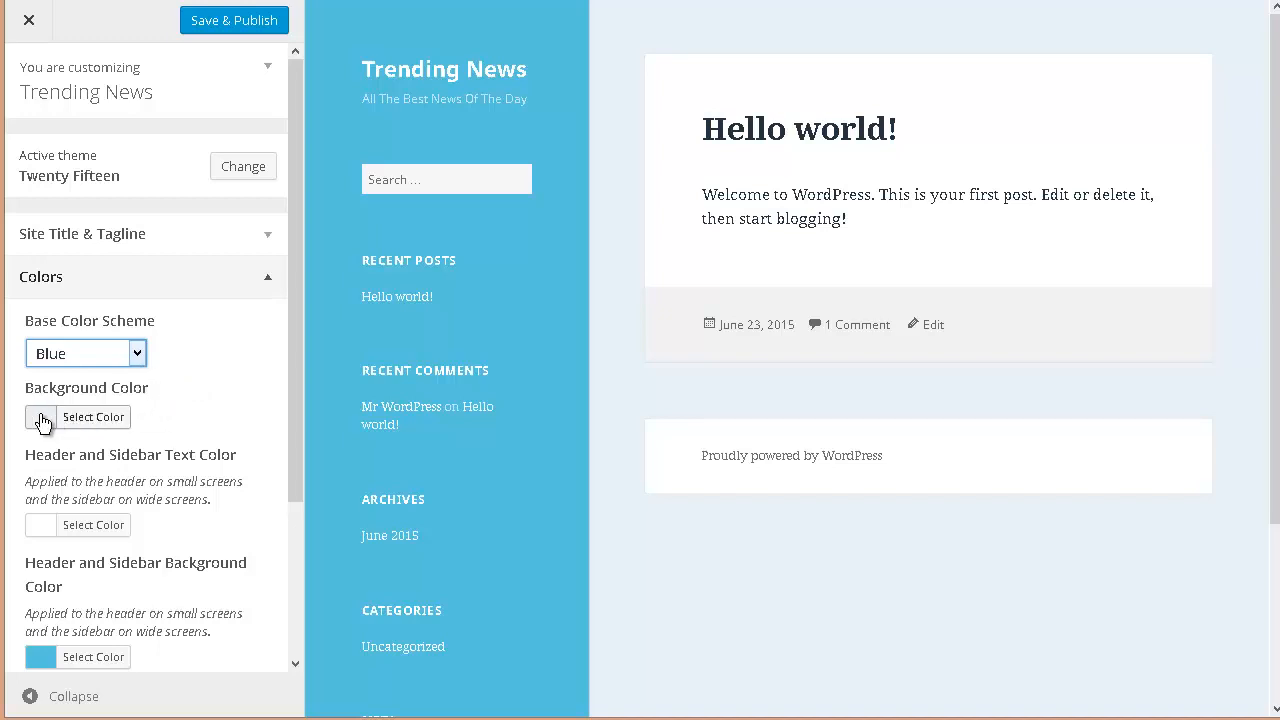
pyautogui.click(104, 424)
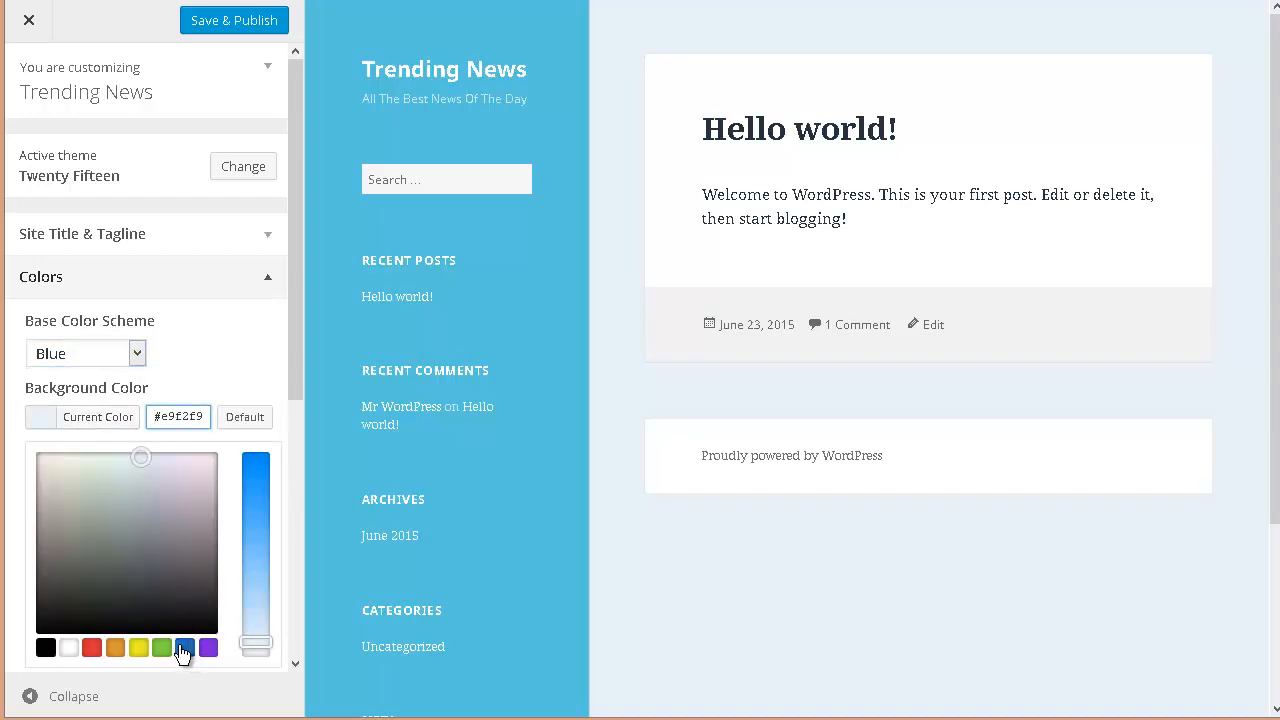
pyautogui.click(116, 648)
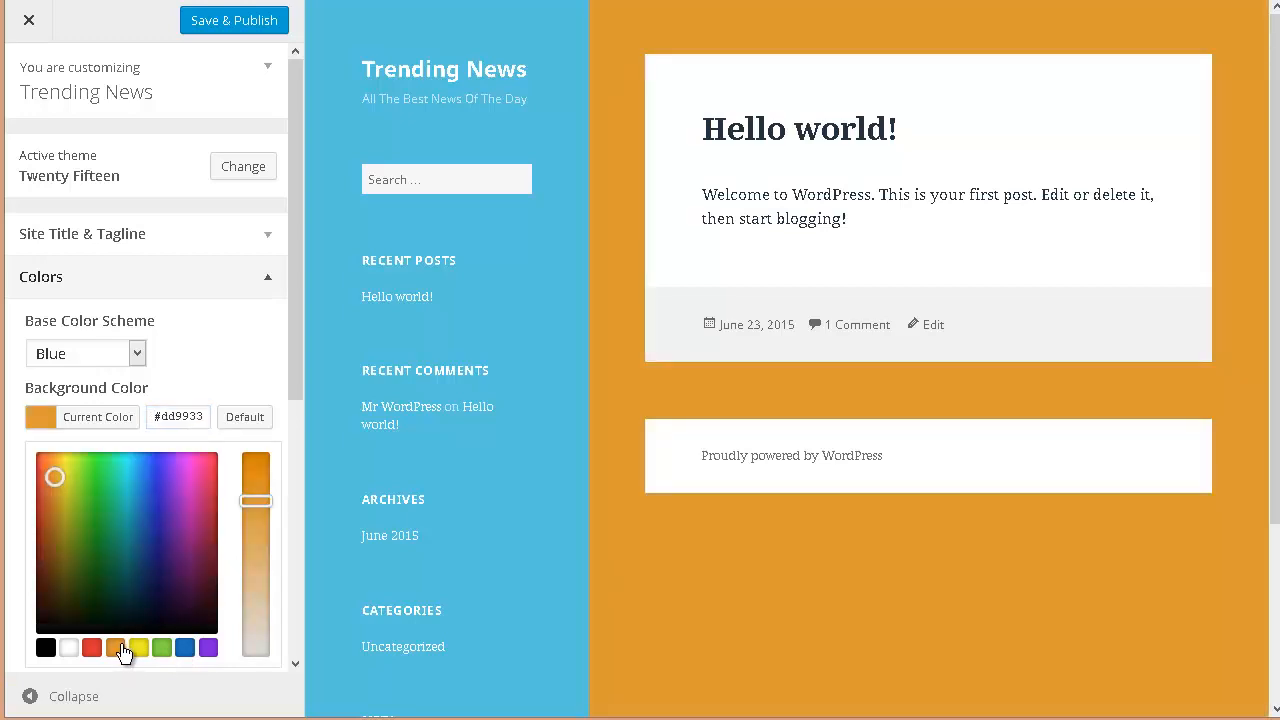
# Try the yellow #eeee22 and blue #1e73be background color presets, followed by the Yellow base color scheme.
pyautogui.click(140, 649)
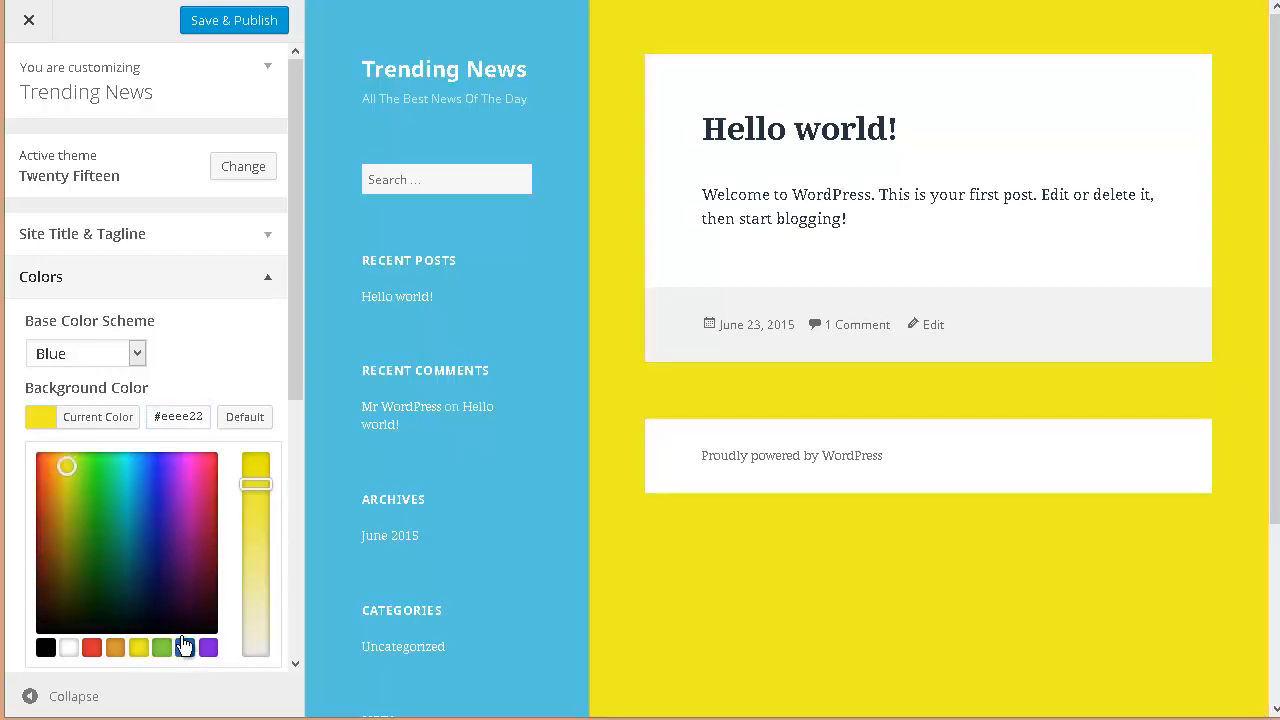
pyautogui.click(184, 649)
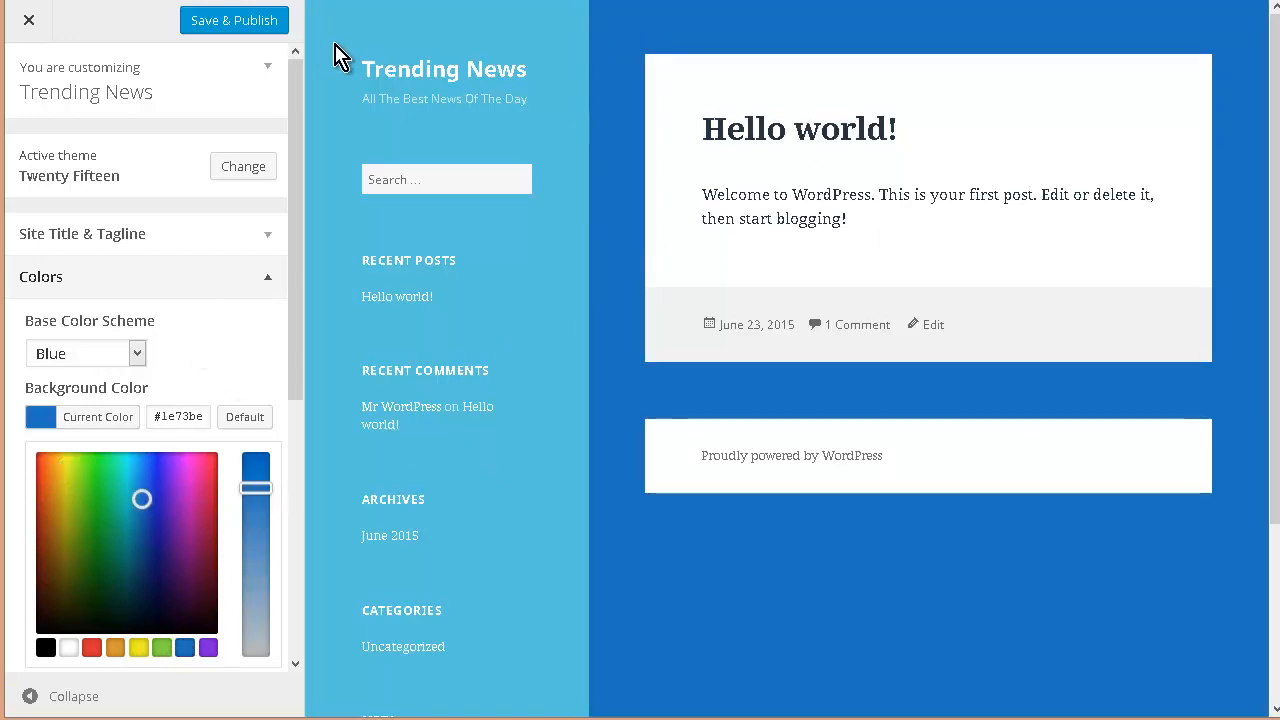
pyautogui.click(137, 356)
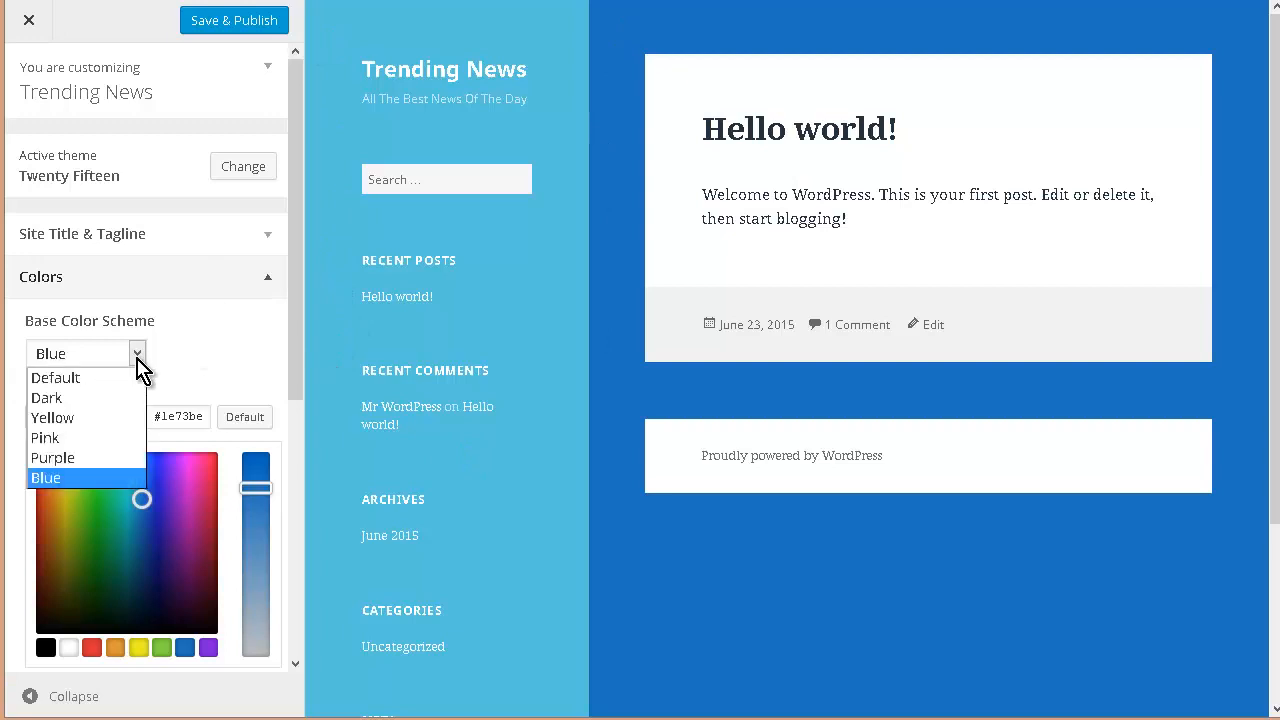
pyautogui.click(105, 420)
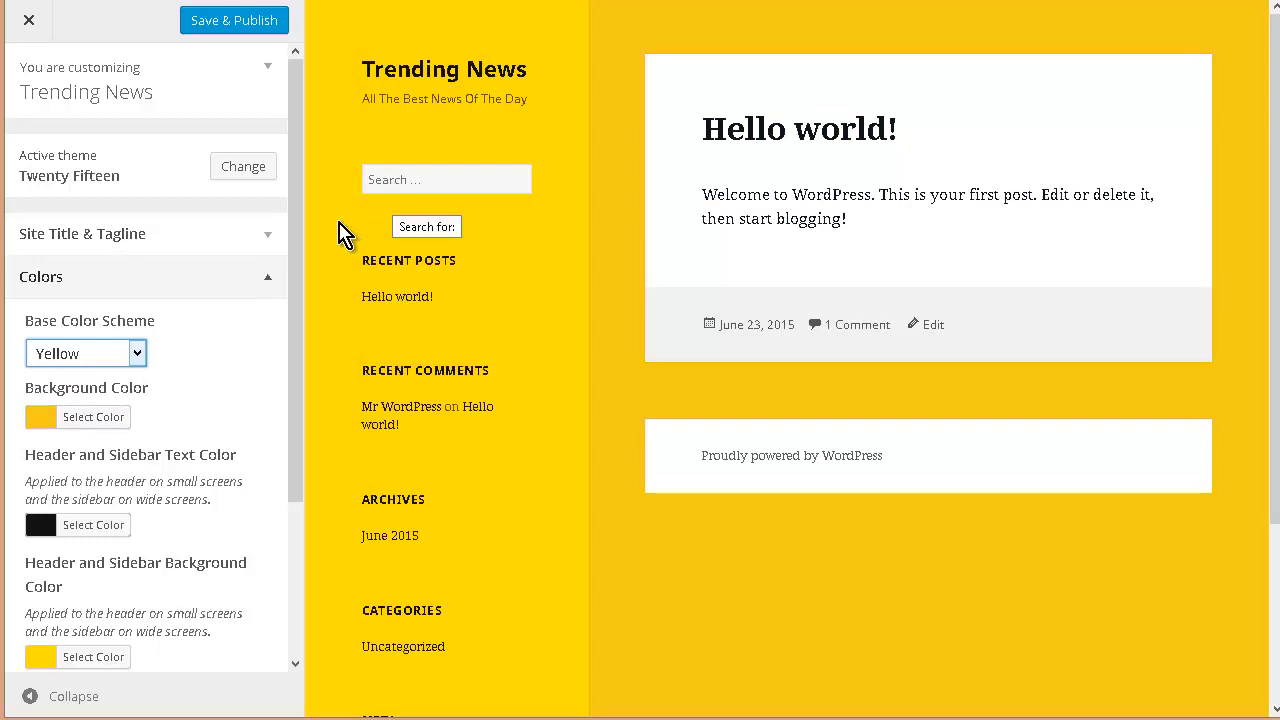
# Set the theme's base color scheme to Pink.
pyautogui.click(138, 355)
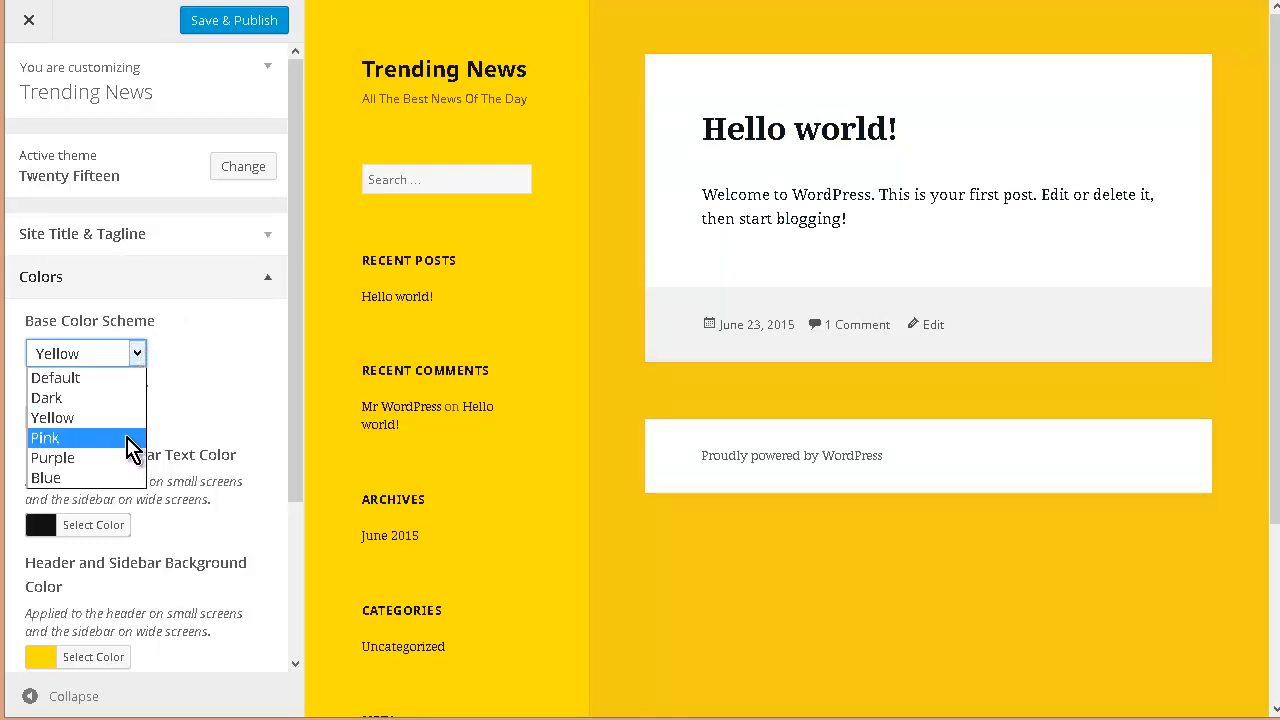
pyautogui.click(130, 440)
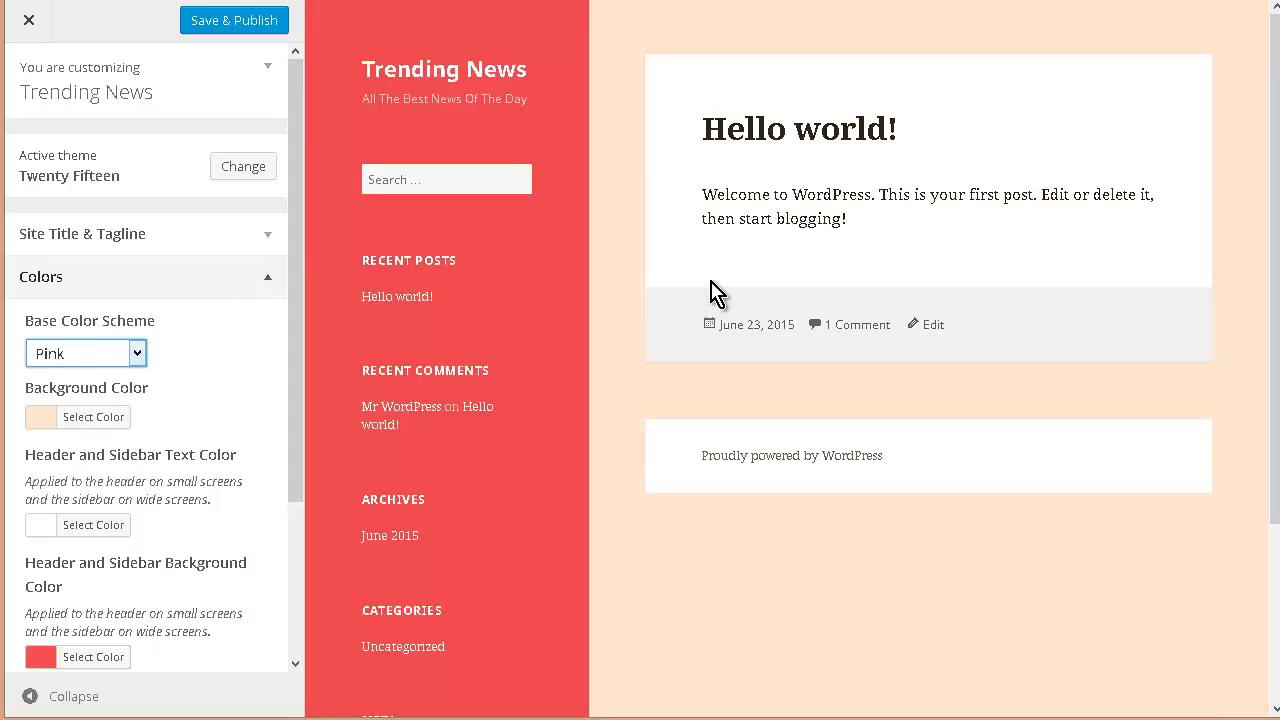
pyautogui.click(252, 392)
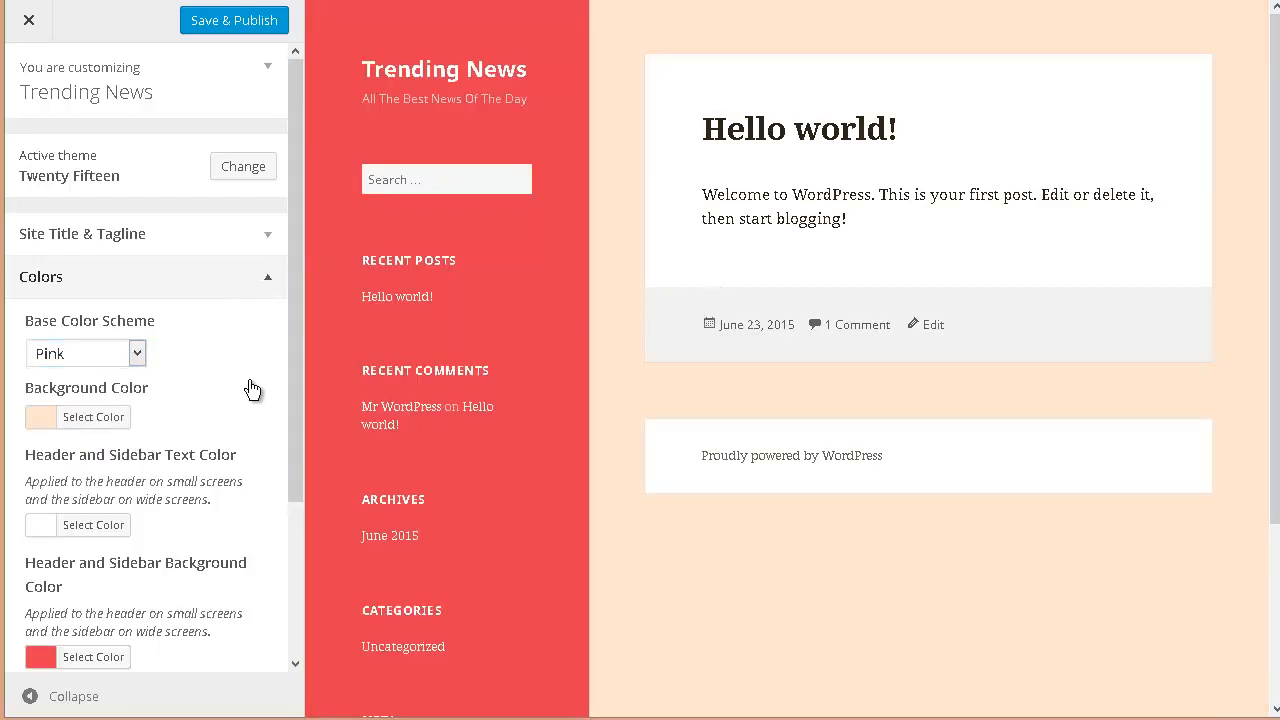
# Look through the remaining color options and the header image and background image settings.
pyautogui.scroll(-3, 252, 390)
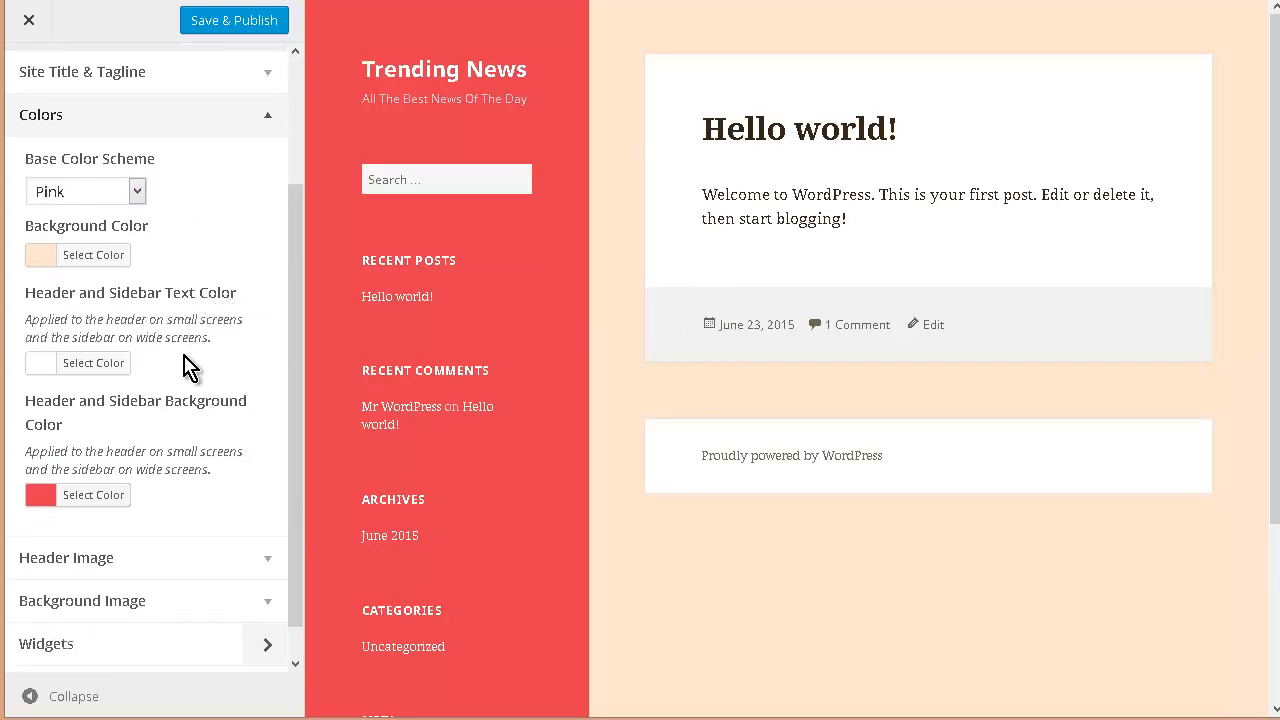
pyautogui.scroll(-1, 210, 362)
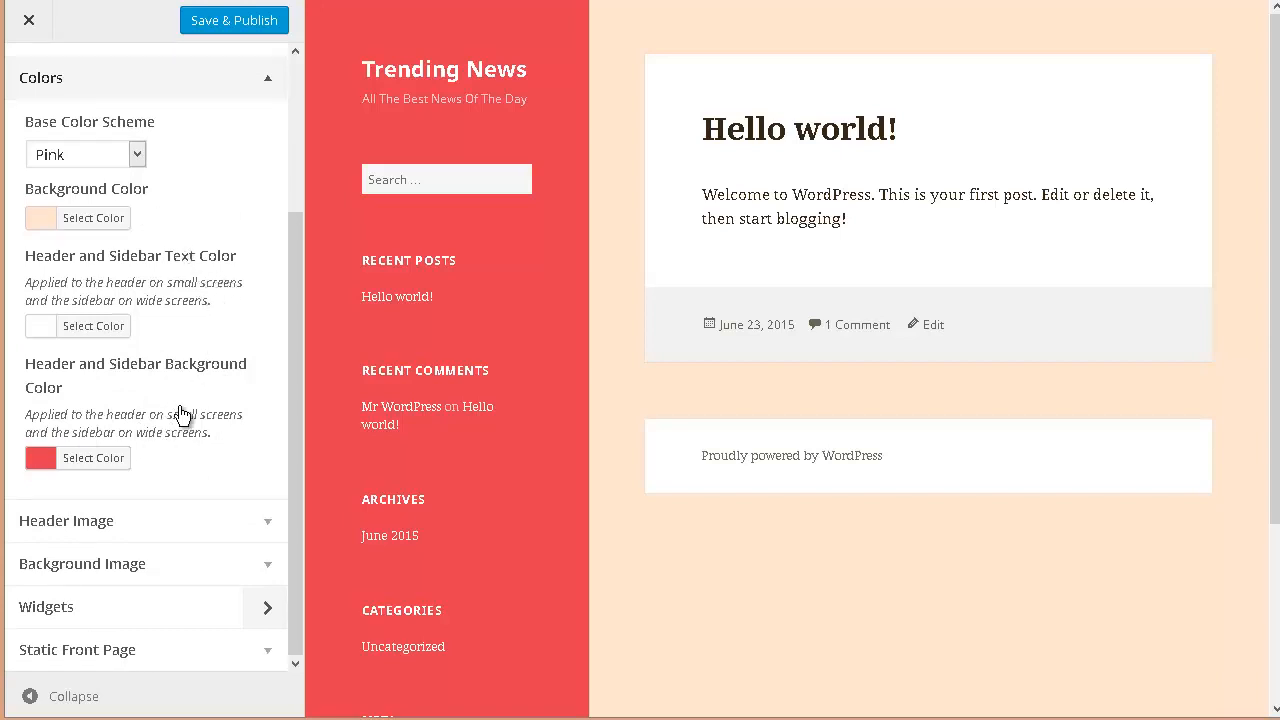
pyautogui.click(270, 523)
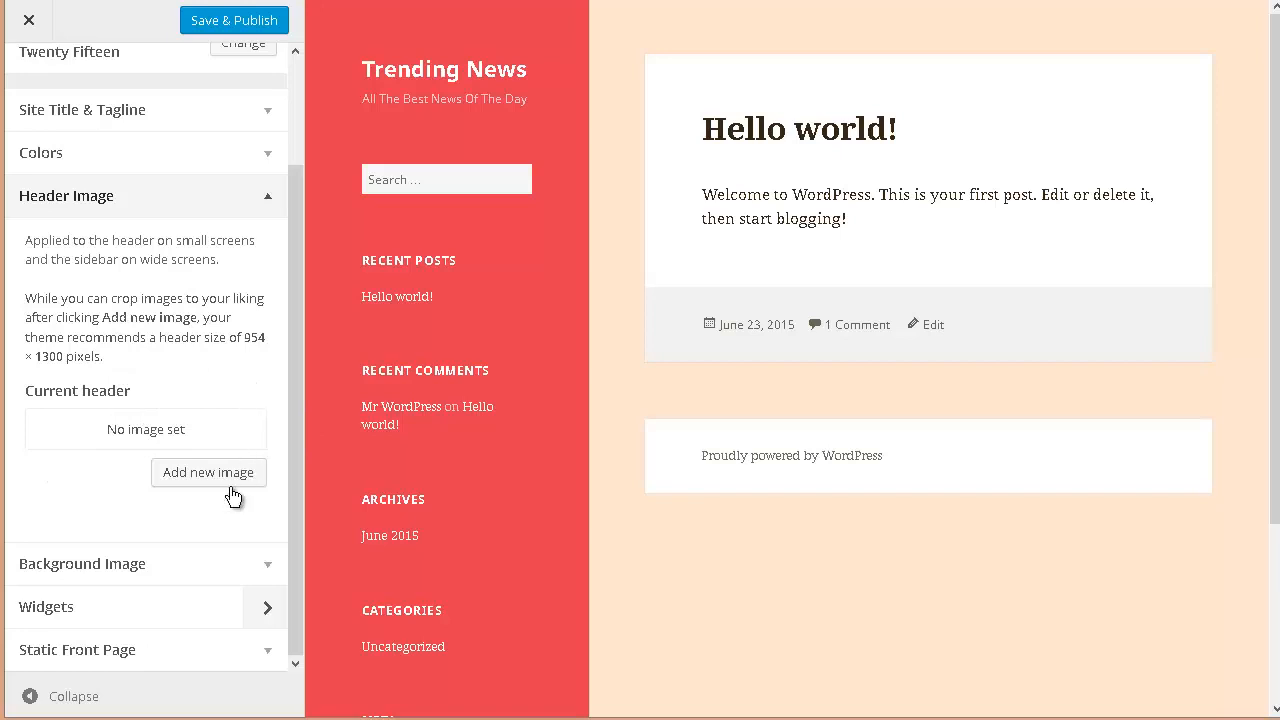
pyautogui.click(210, 563)
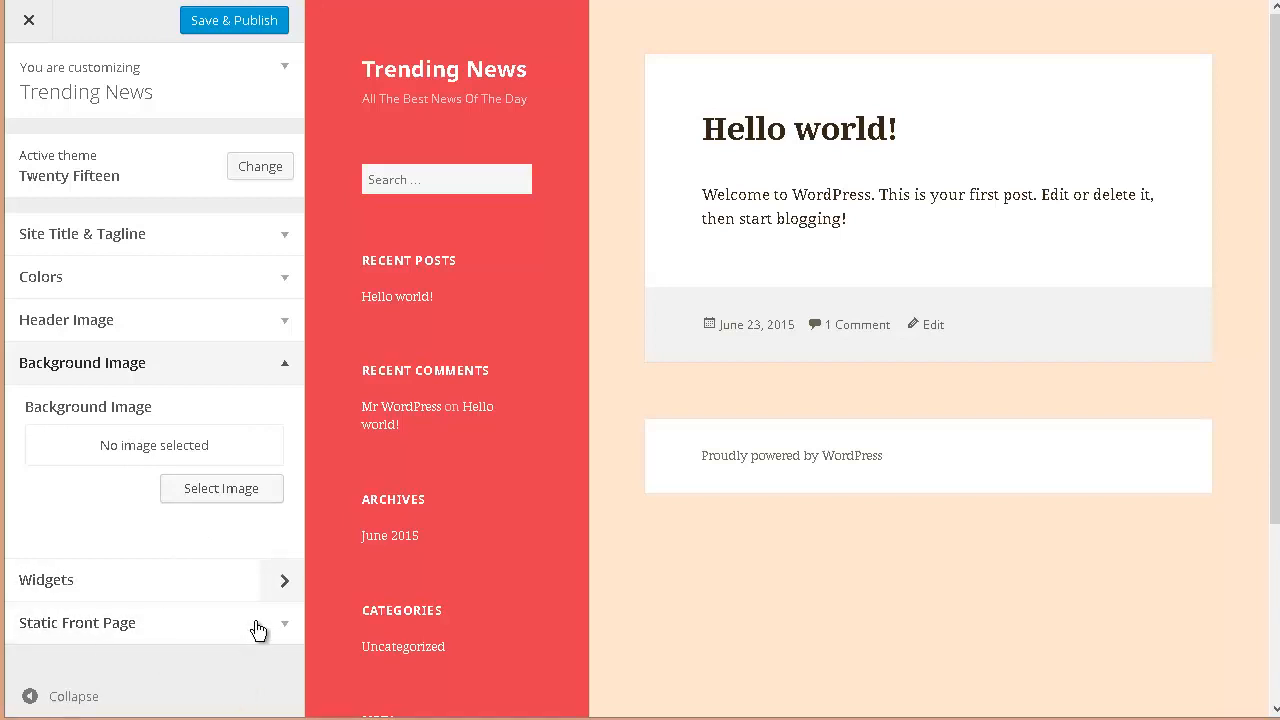
# Save and publish the theme customizations and close the customizer.
pyautogui.click(210, 26)
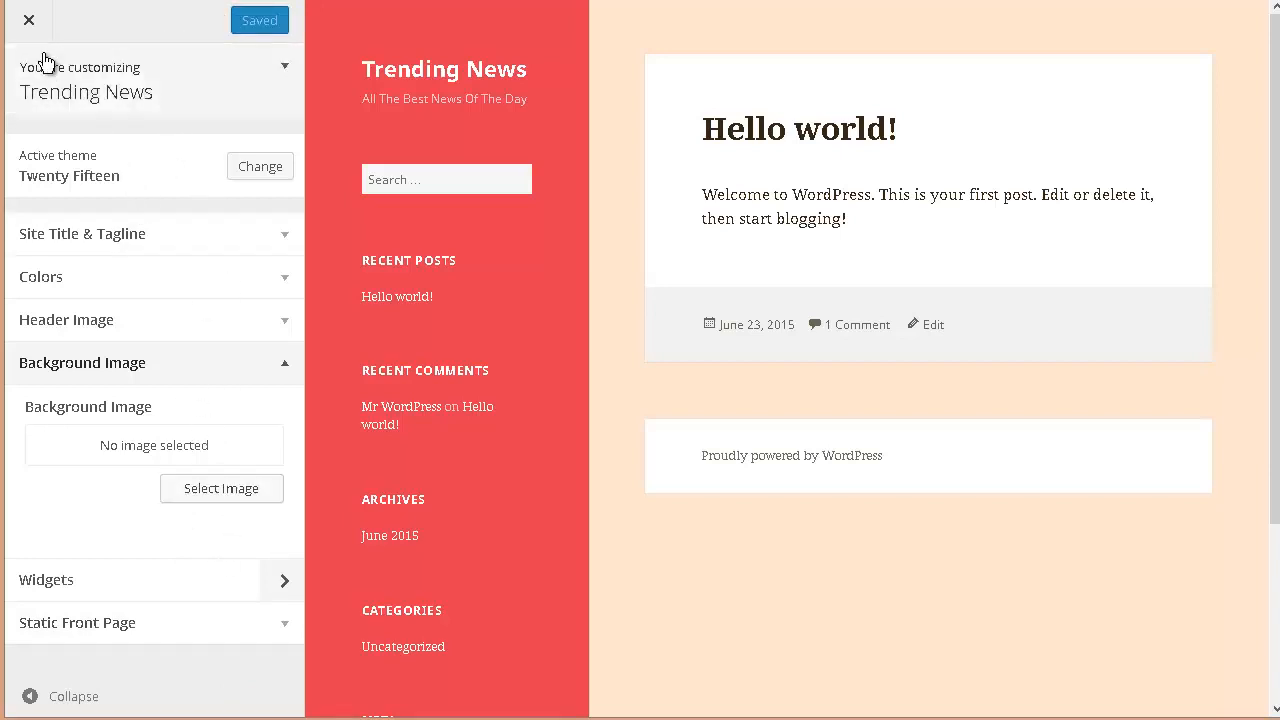
pyautogui.click(34, 23)
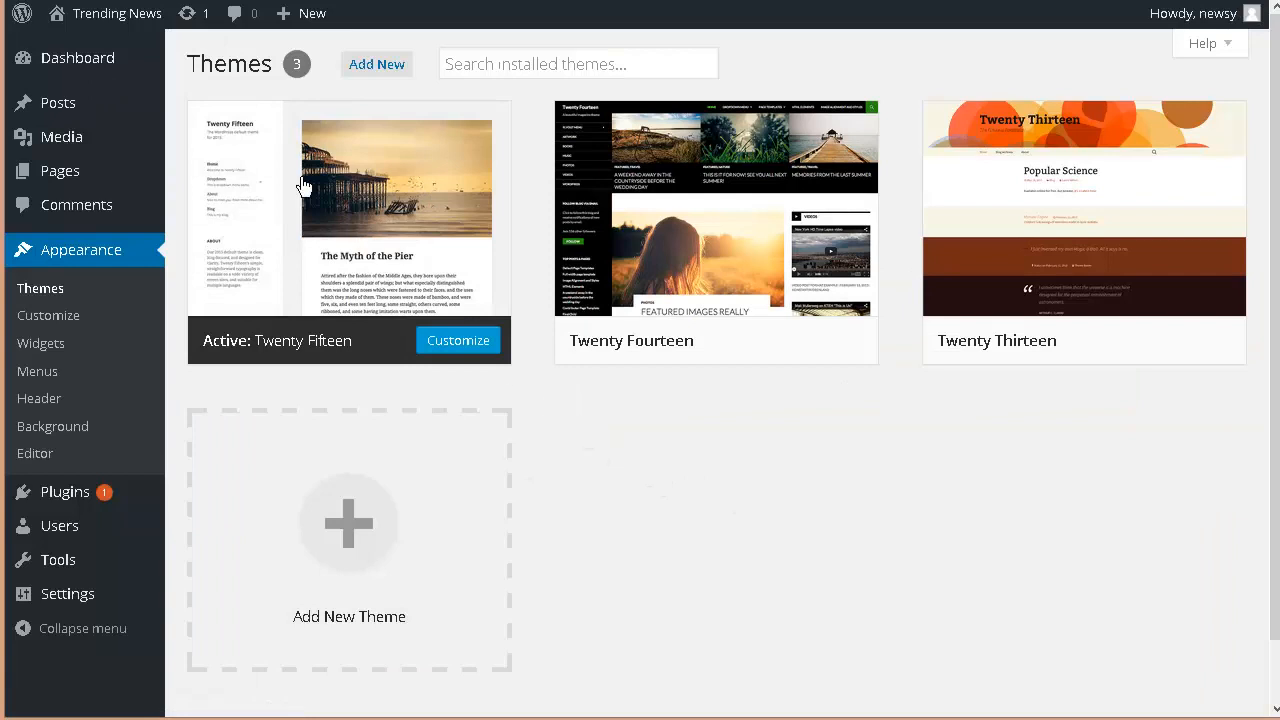
# Visit the live Trending News site and check its expanded menu in the mobile layout.
pyautogui.moveTo(95, 28)
pyautogui.click(88, 52)
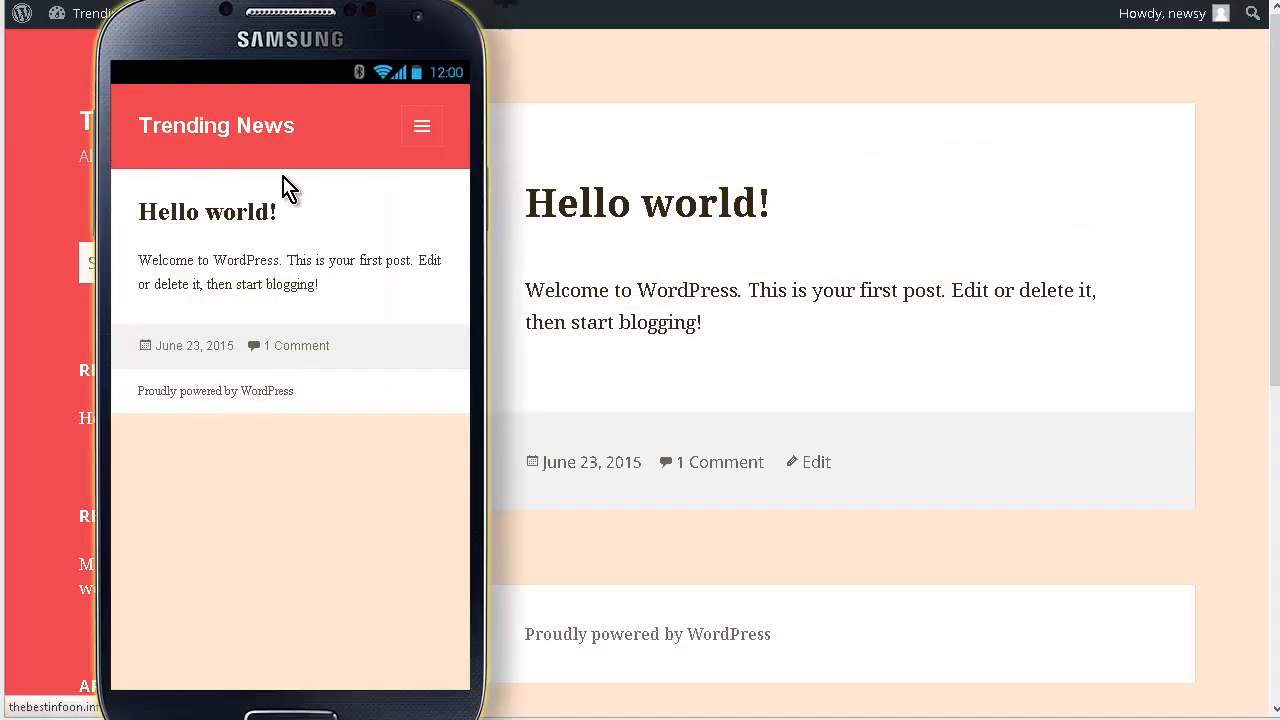
pyautogui.click(421, 128)
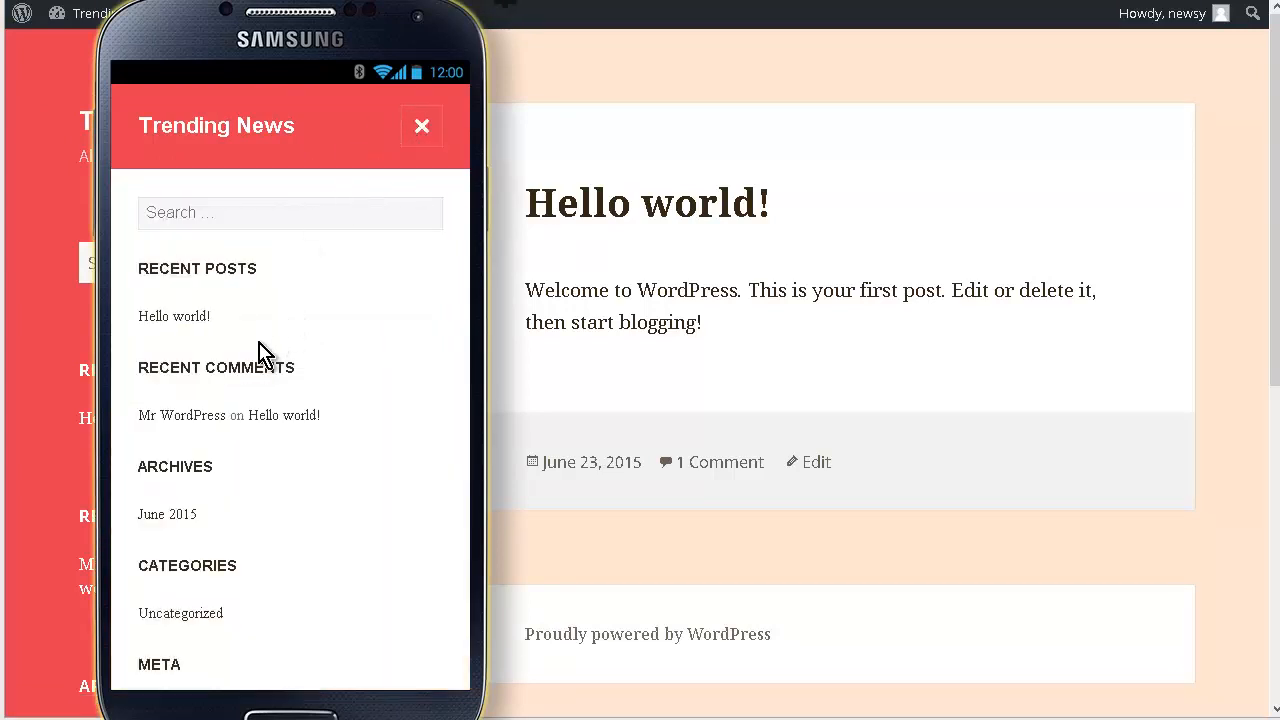
pyautogui.click(188, 529)
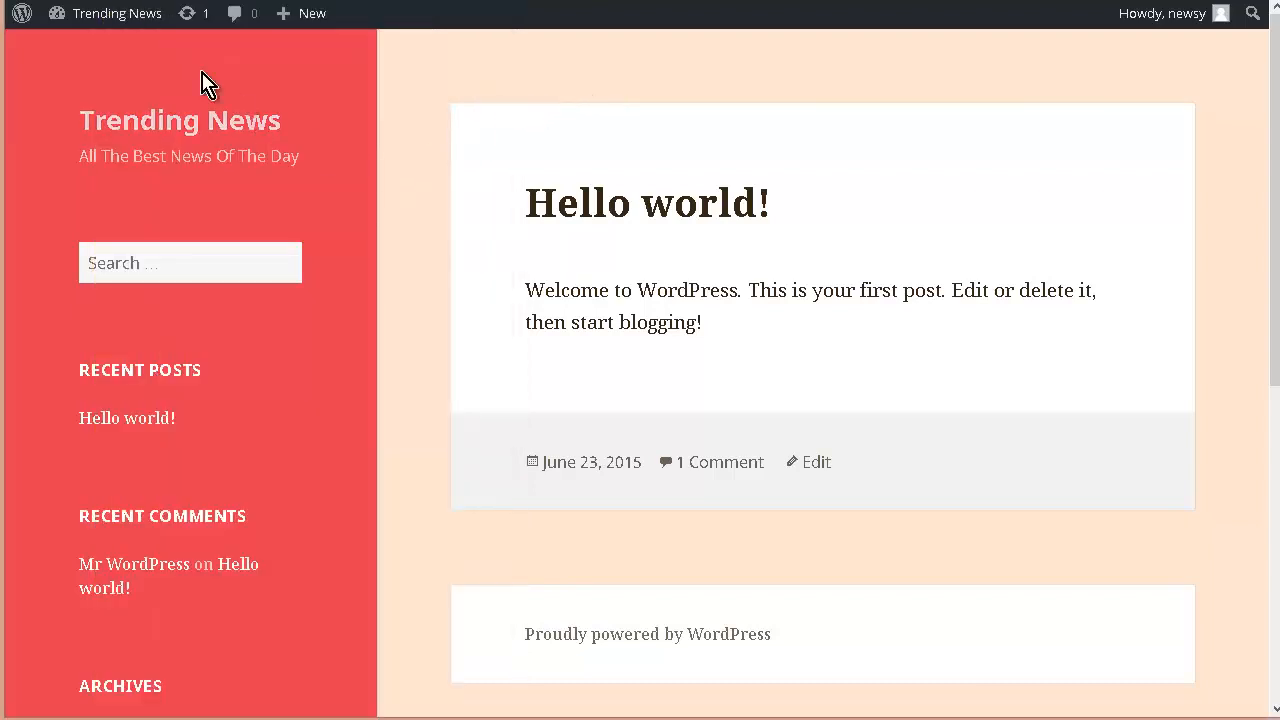
# Return to the dashboard, list all posts and move the "Hello world!" post to the trash.
pyautogui.moveTo(122, 22)
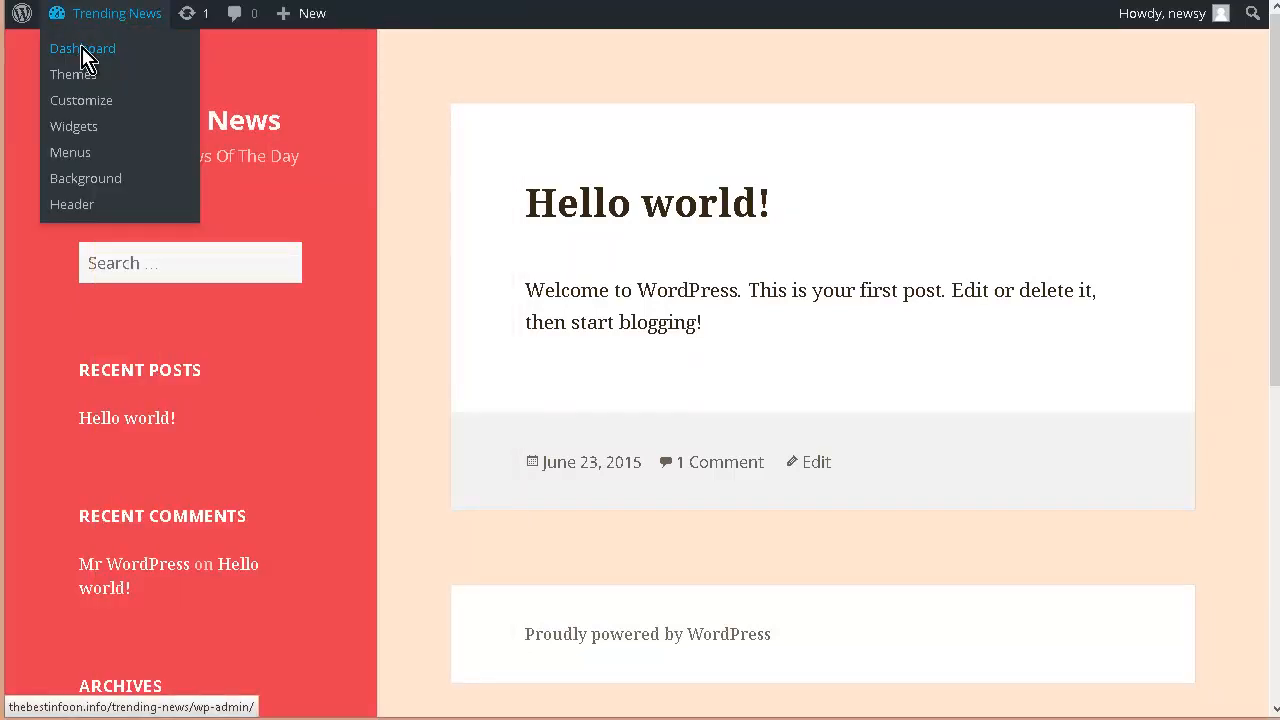
pyautogui.click(85, 55)
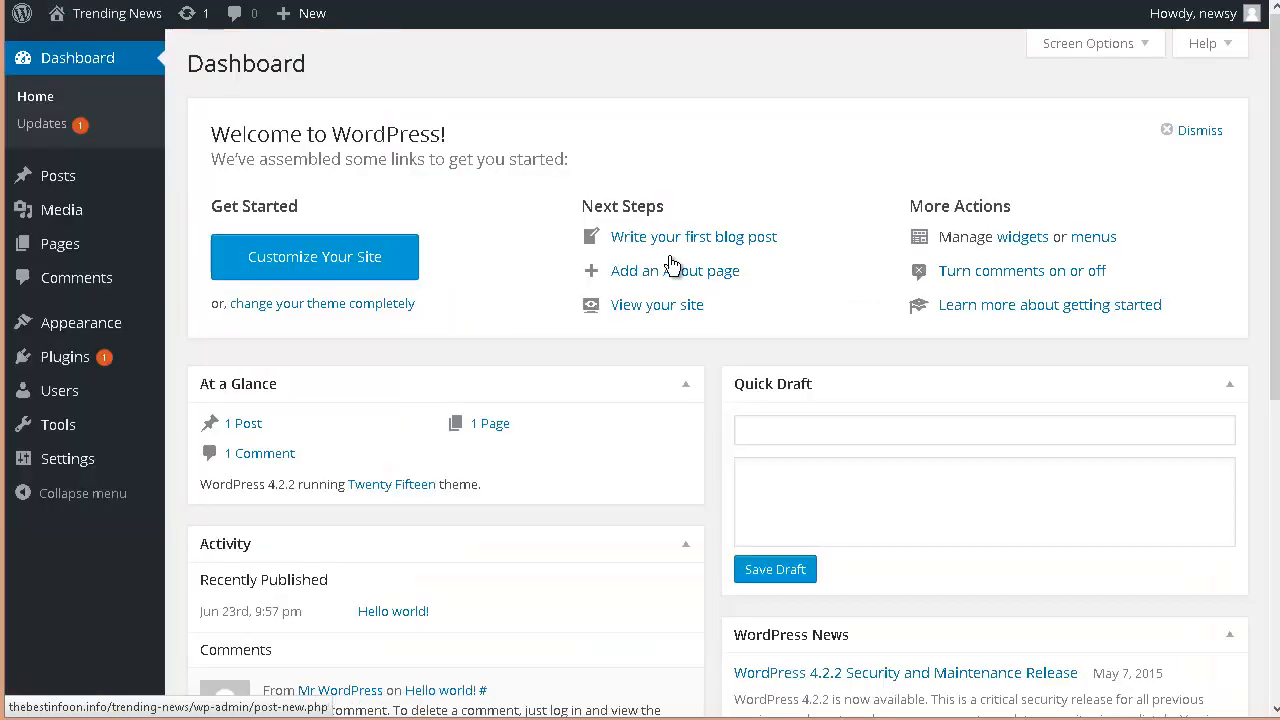
pyautogui.moveTo(122, 218)
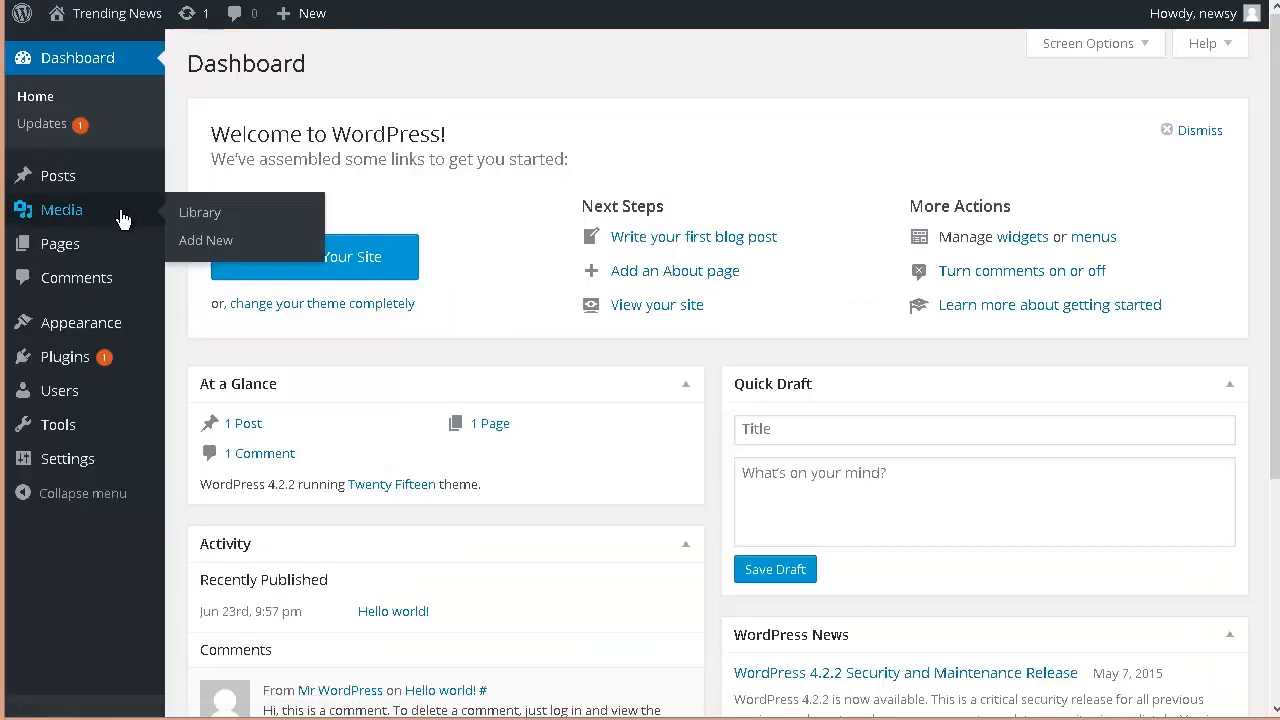
pyautogui.moveTo(60, 187)
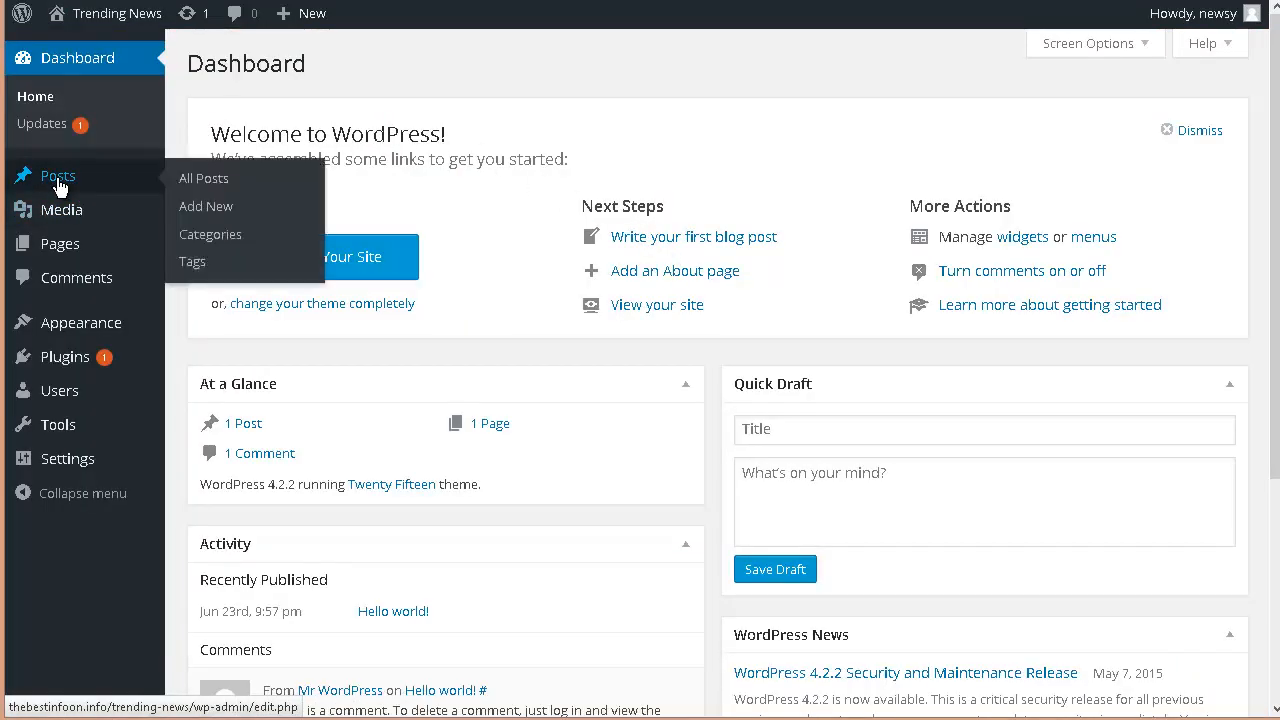
pyautogui.click(205, 180)
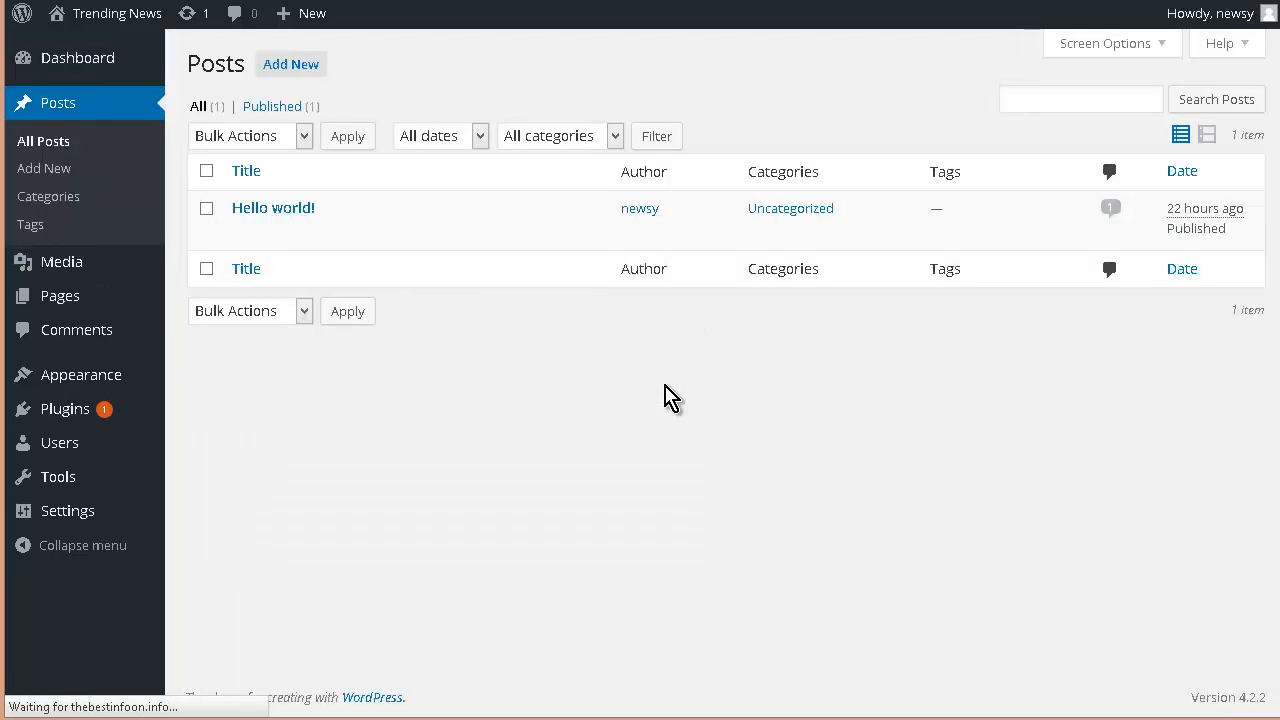
pyautogui.moveTo(262, 235)
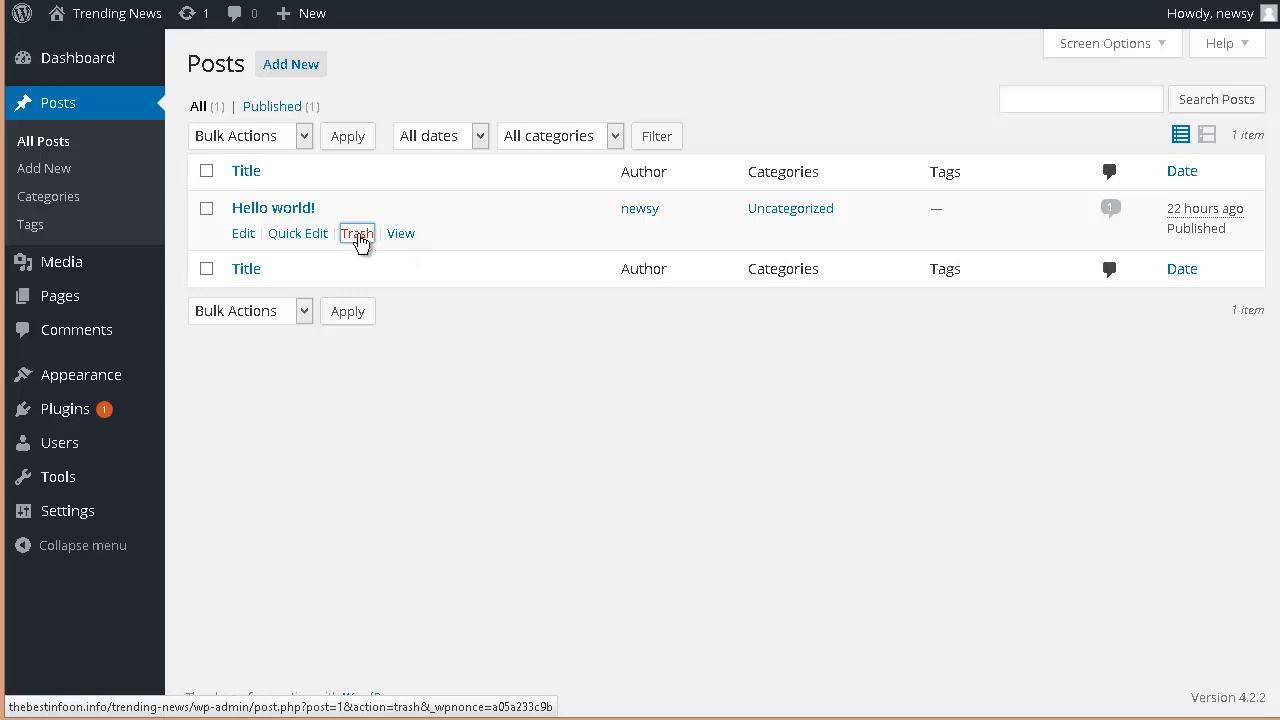
pyautogui.click(357, 233)
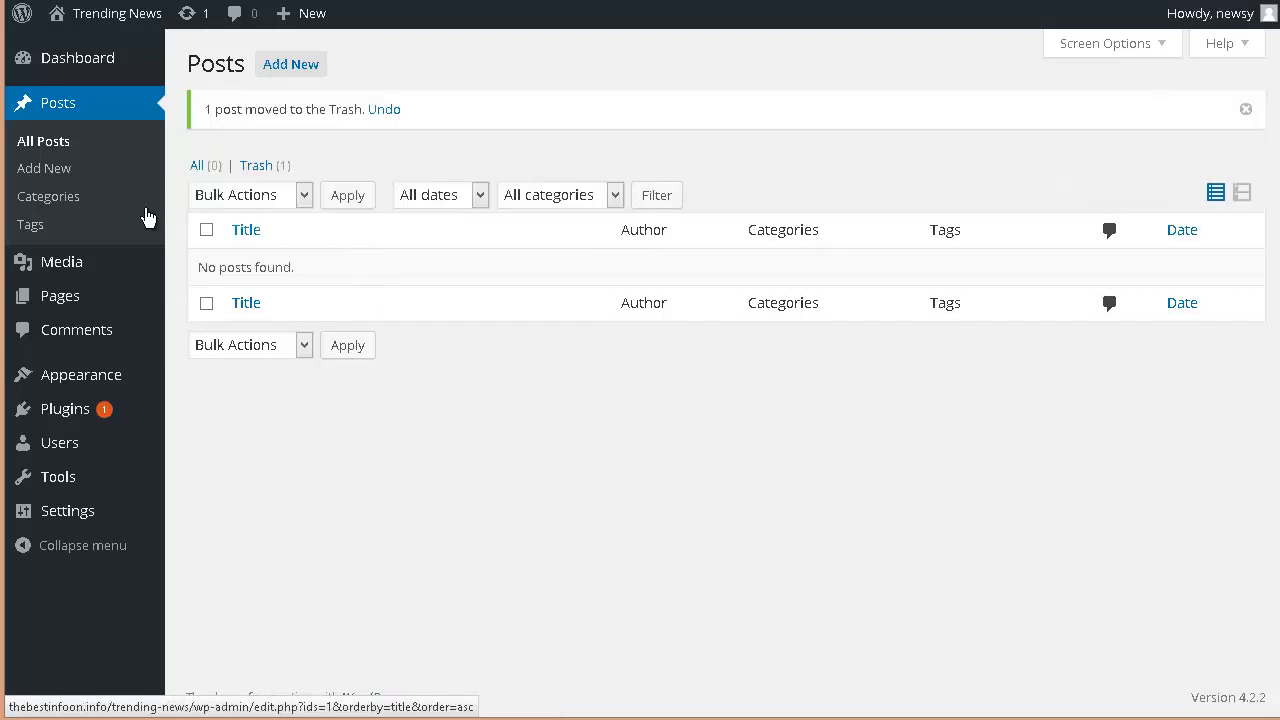
# List all pages and move "Sample Page" to the trash.
pyautogui.moveTo(183, 310)
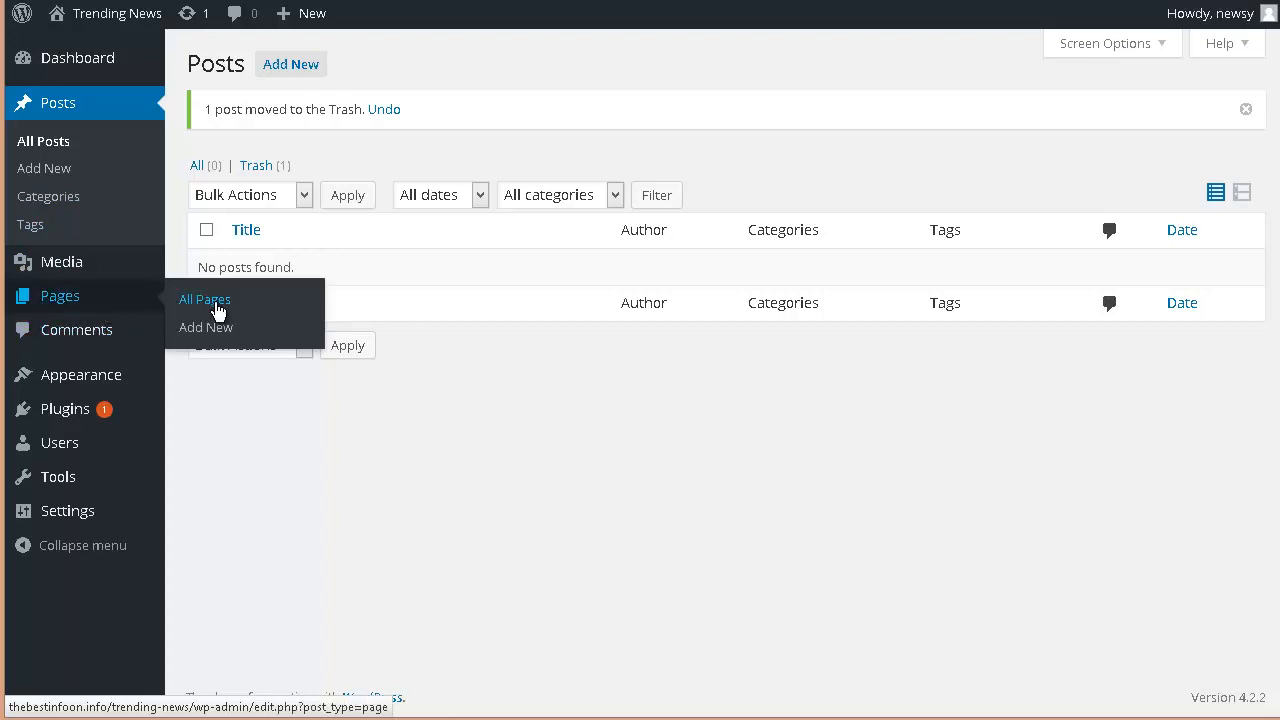
pyautogui.click(217, 311)
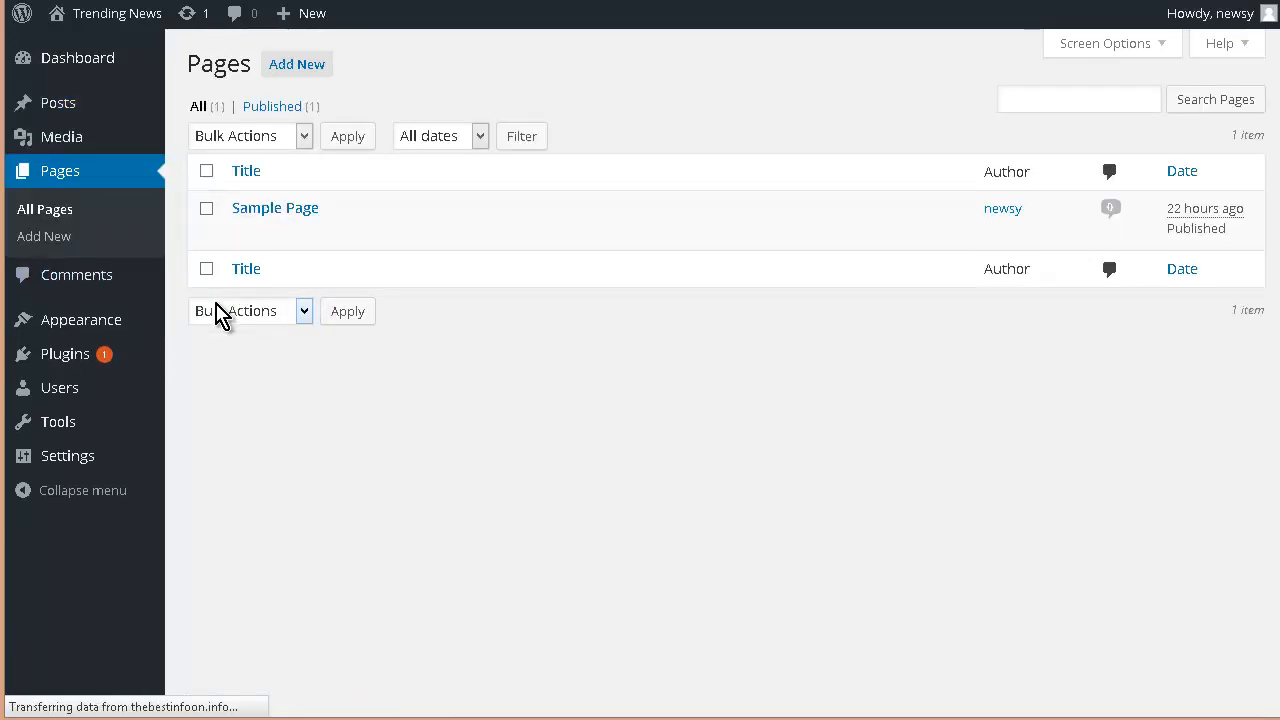
pyautogui.moveTo(298, 236)
pyautogui.click(360, 236)
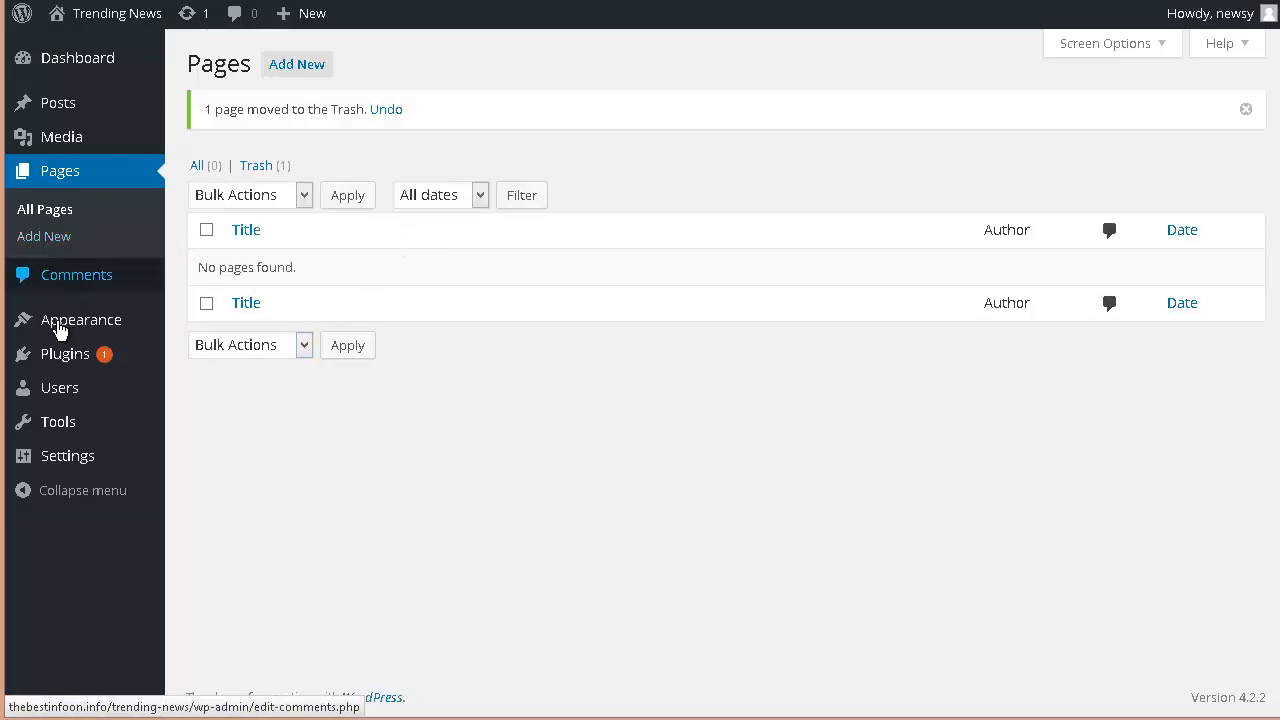
# Update the installed Akismet plugin to its new version 3.1.2 and activate it.
pyautogui.moveTo(55, 360)
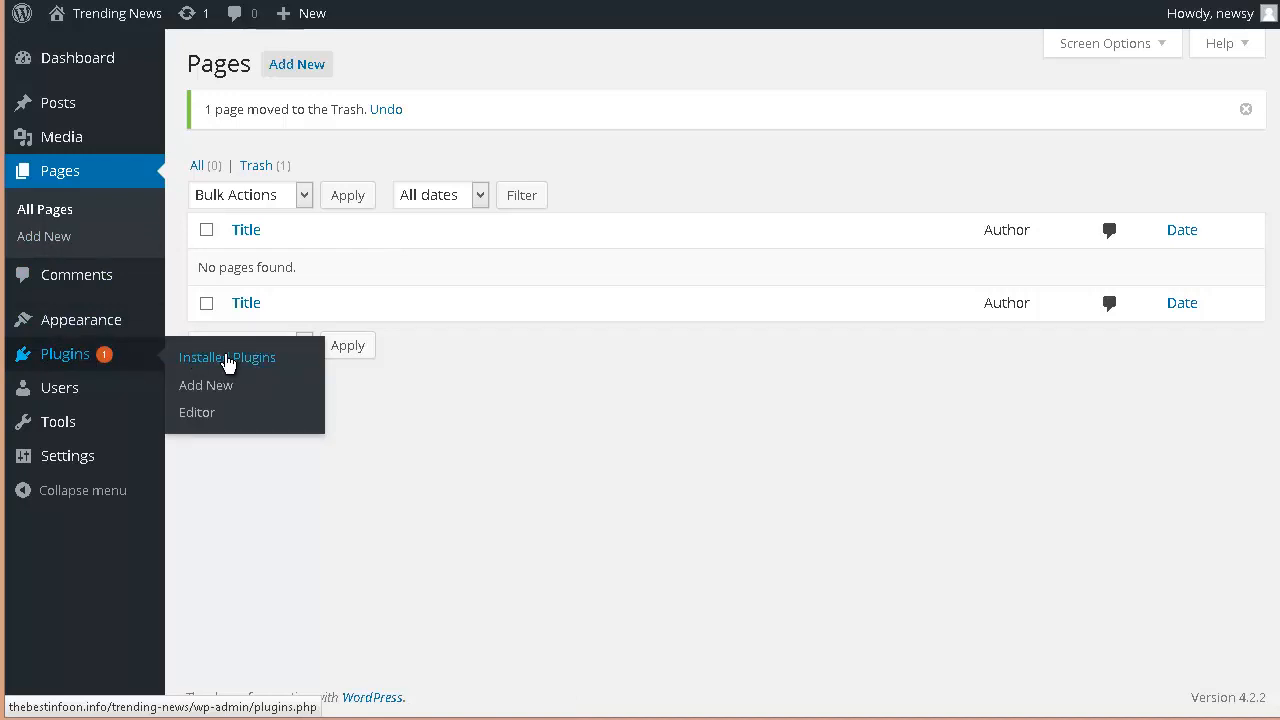
pyautogui.click(258, 363)
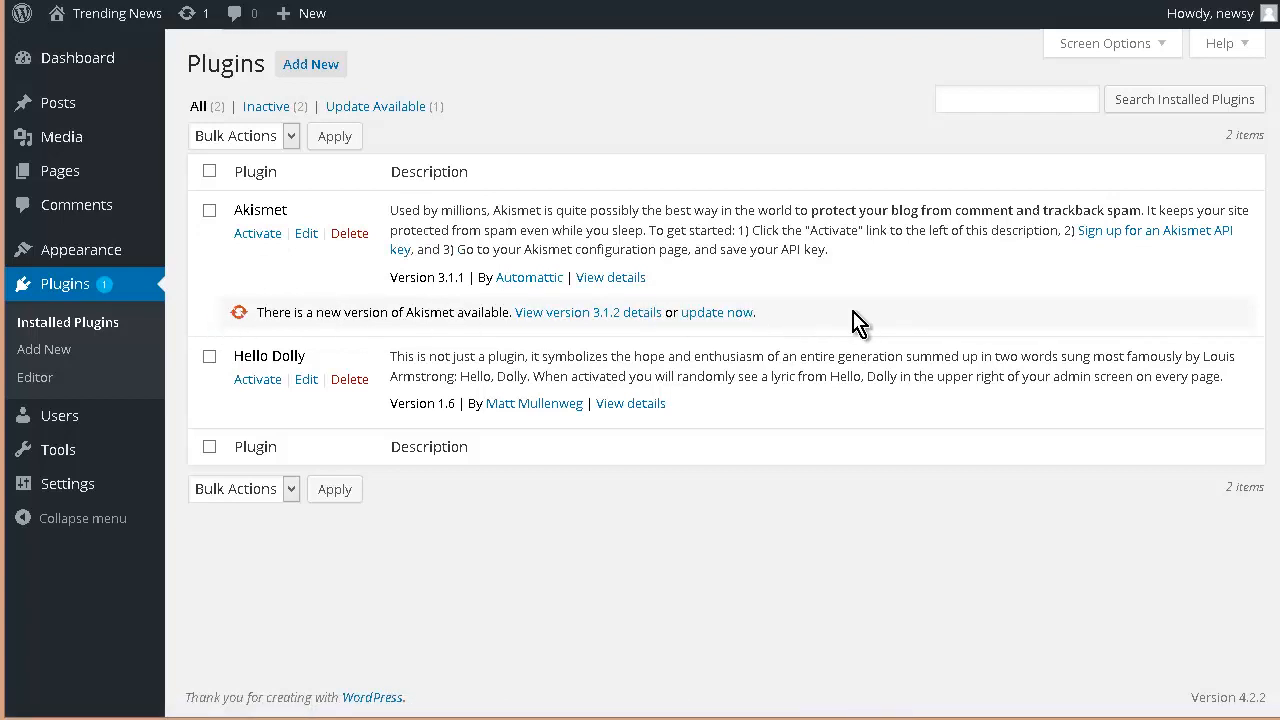
pyautogui.click(730, 313)
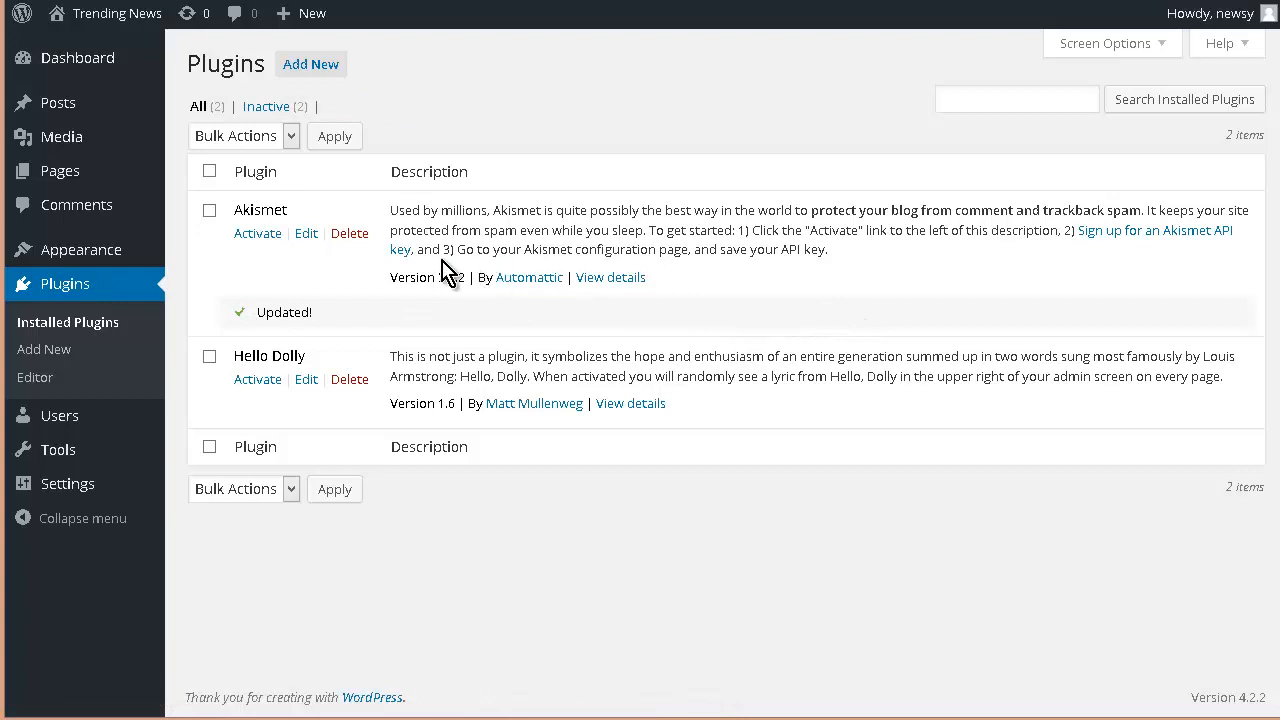
pyautogui.click(258, 234)
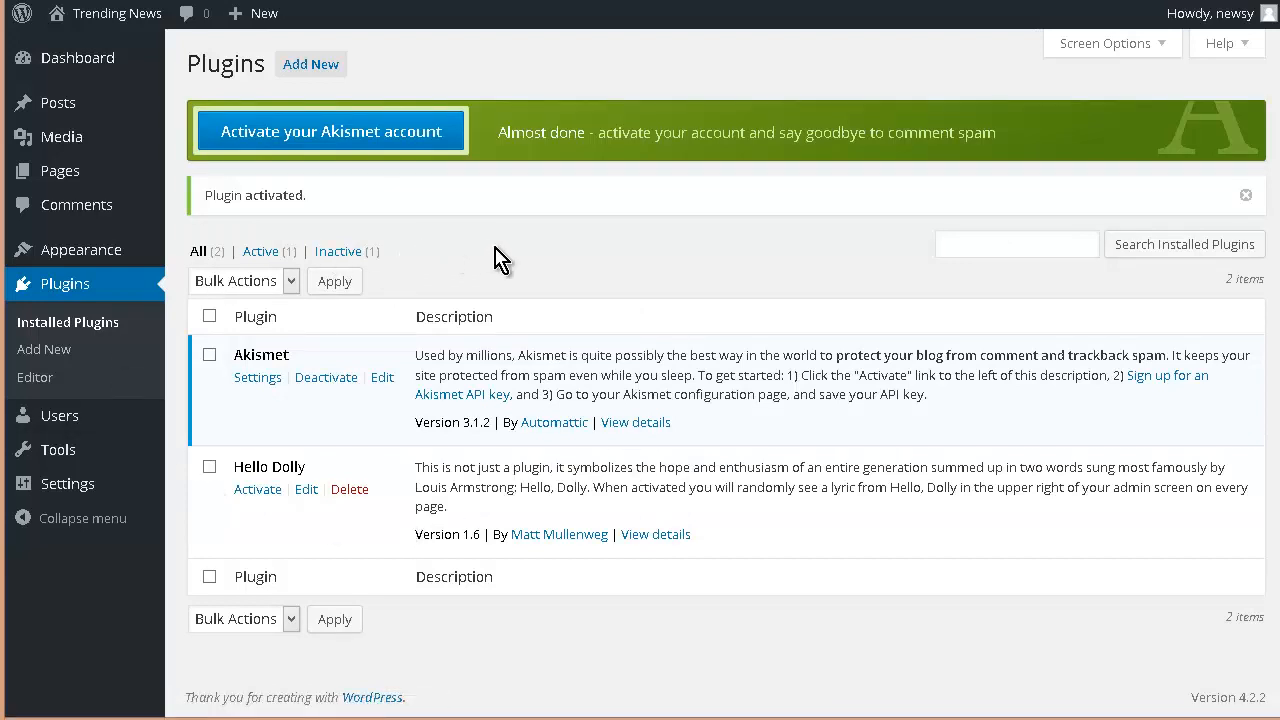
# Start activating the Akismet account, request an API key and approve logging in with the existing WordPress.com account.
pyautogui.click(380, 137)
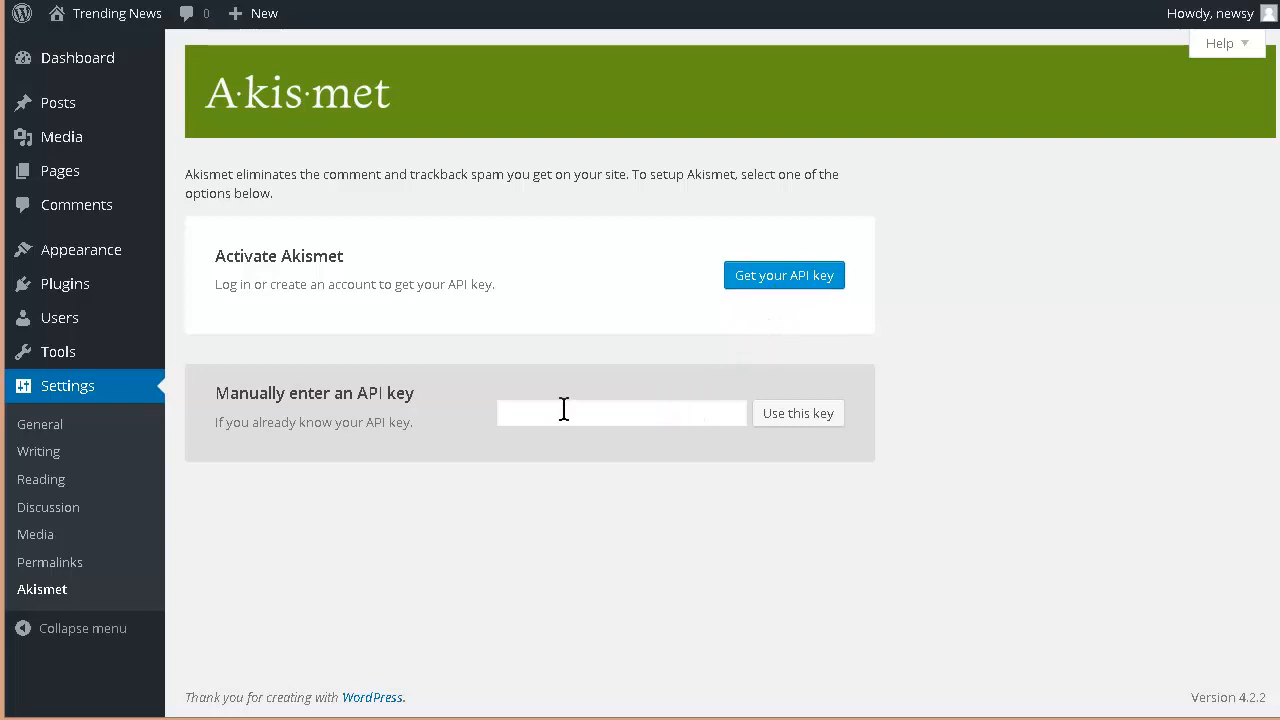
pyautogui.click(800, 283)
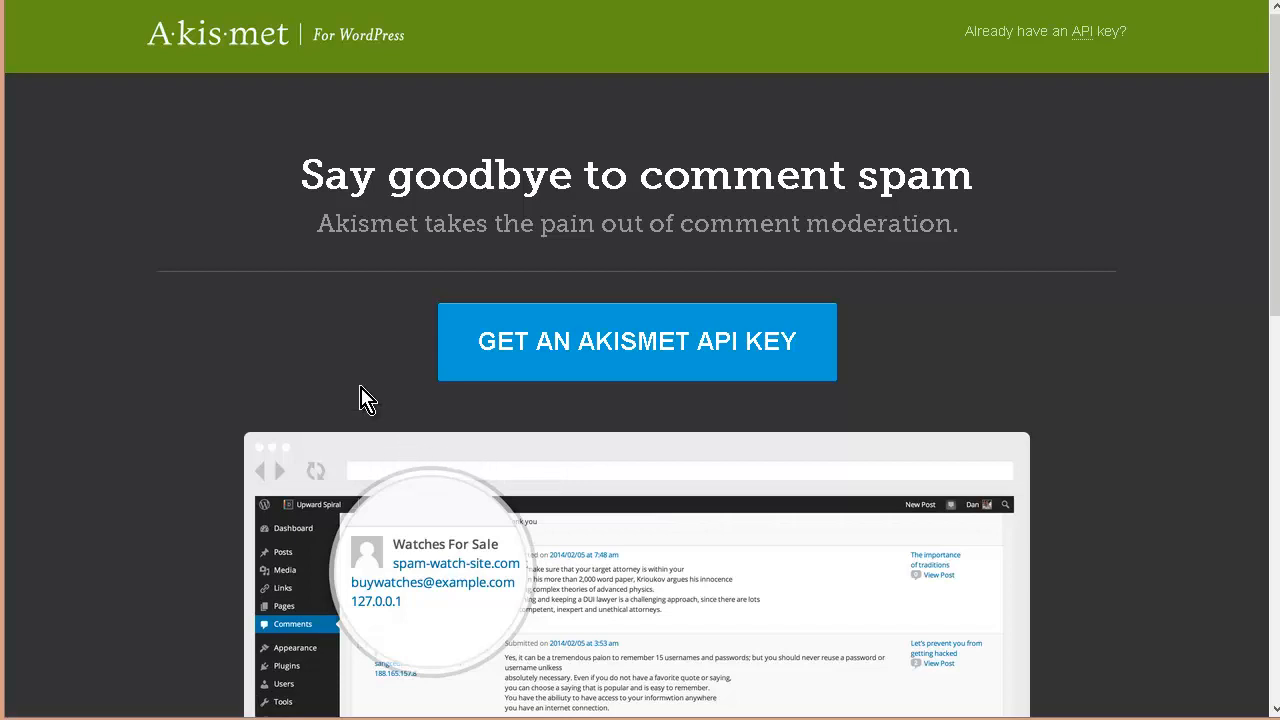
pyautogui.press('Tab')
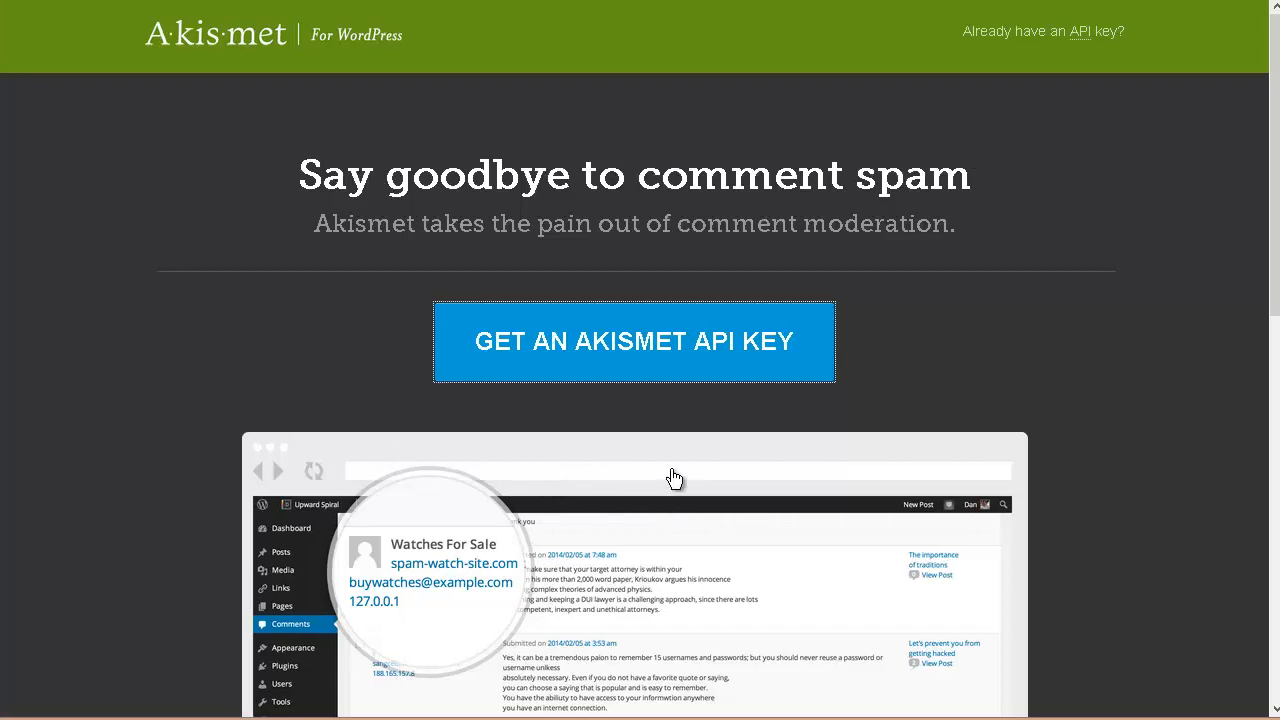
pyautogui.click(638, 356)
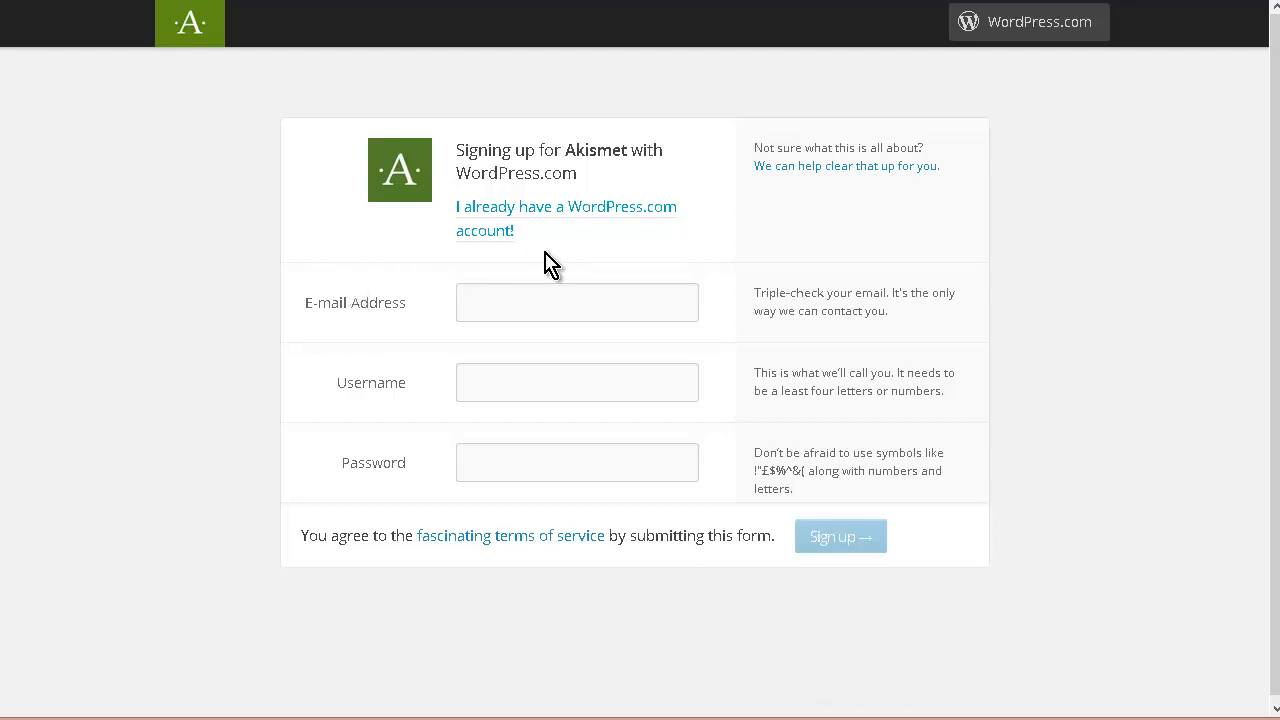
pyautogui.click(600, 212)
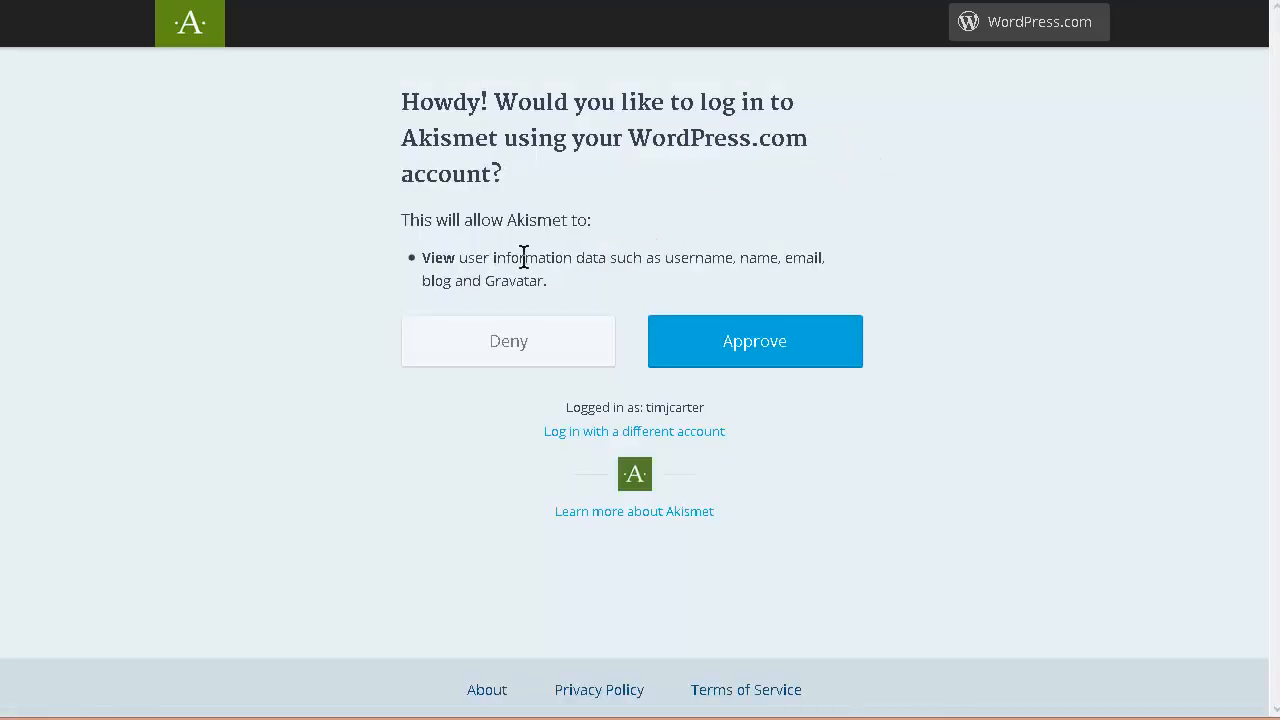
pyautogui.click(757, 349)
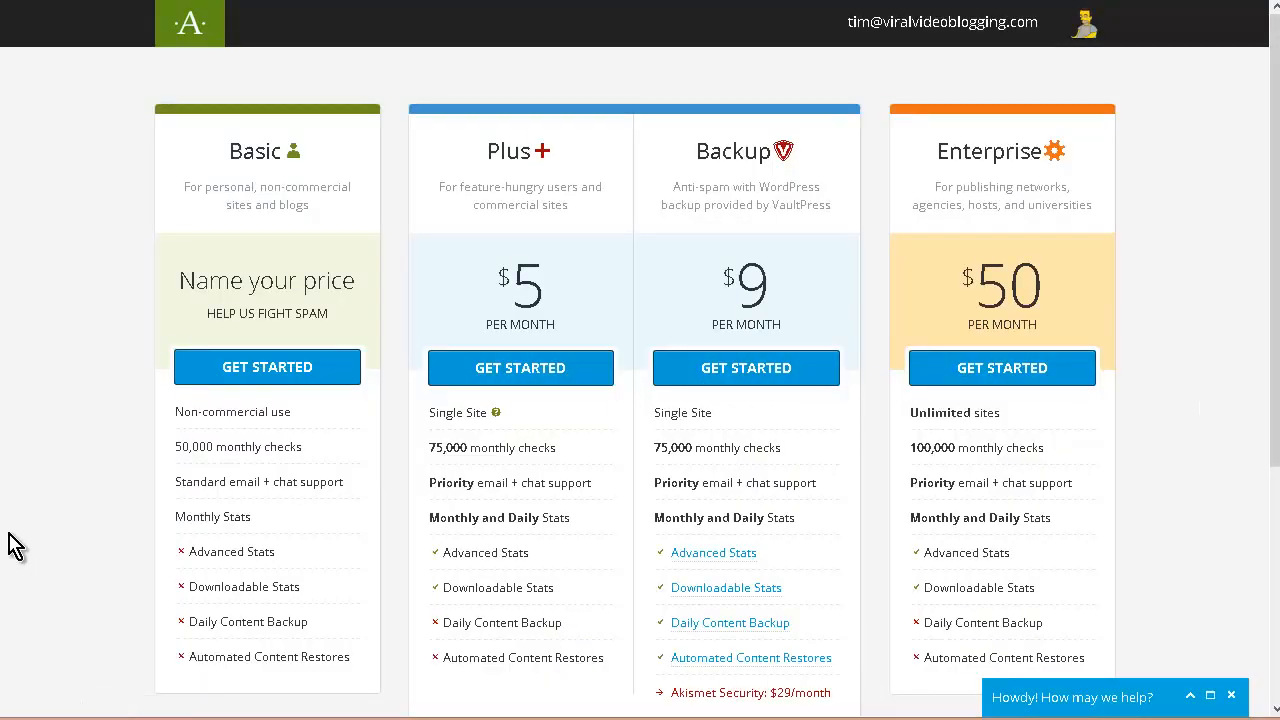
# Compare the Akismet subscription plans, return to the installed plugins and deactivate Akismet.
pyautogui.scroll(-2, 560, 648)
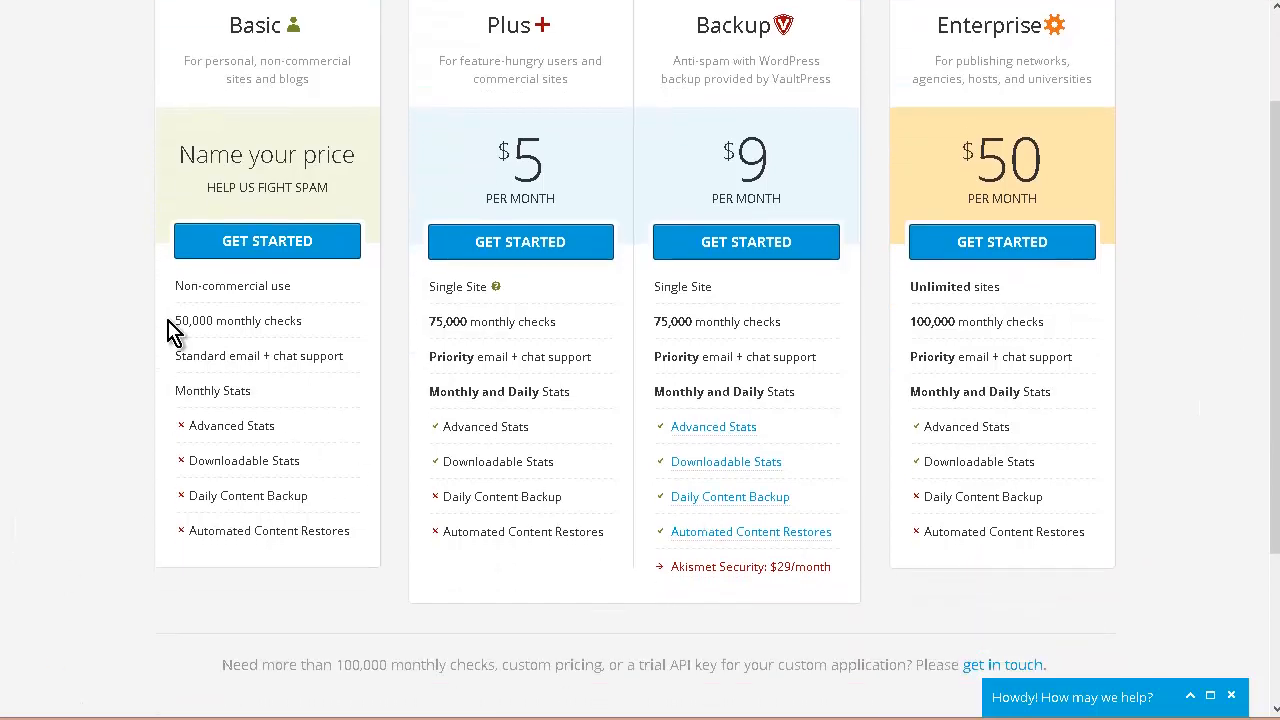
pyautogui.click(333, 485)
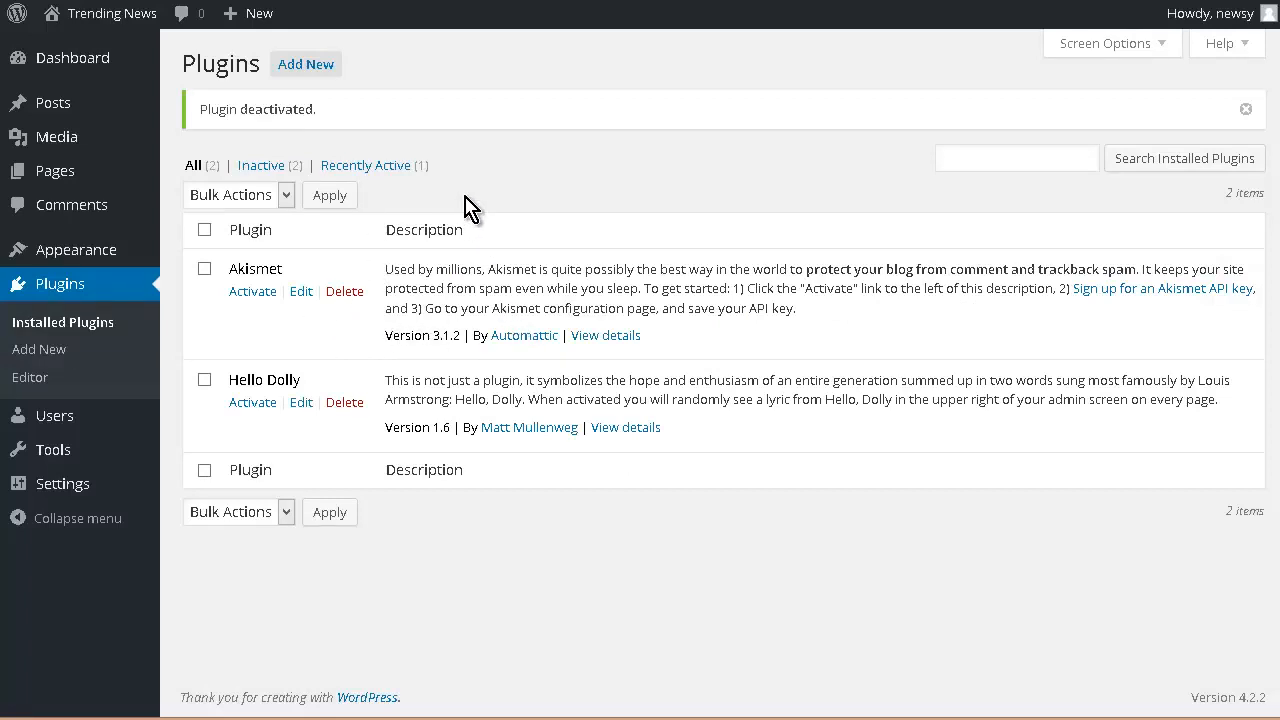
# Install All in One SEO Pack from the popular plugins, activate it and dismiss its welcome notice.
pyautogui.click(324, 68)
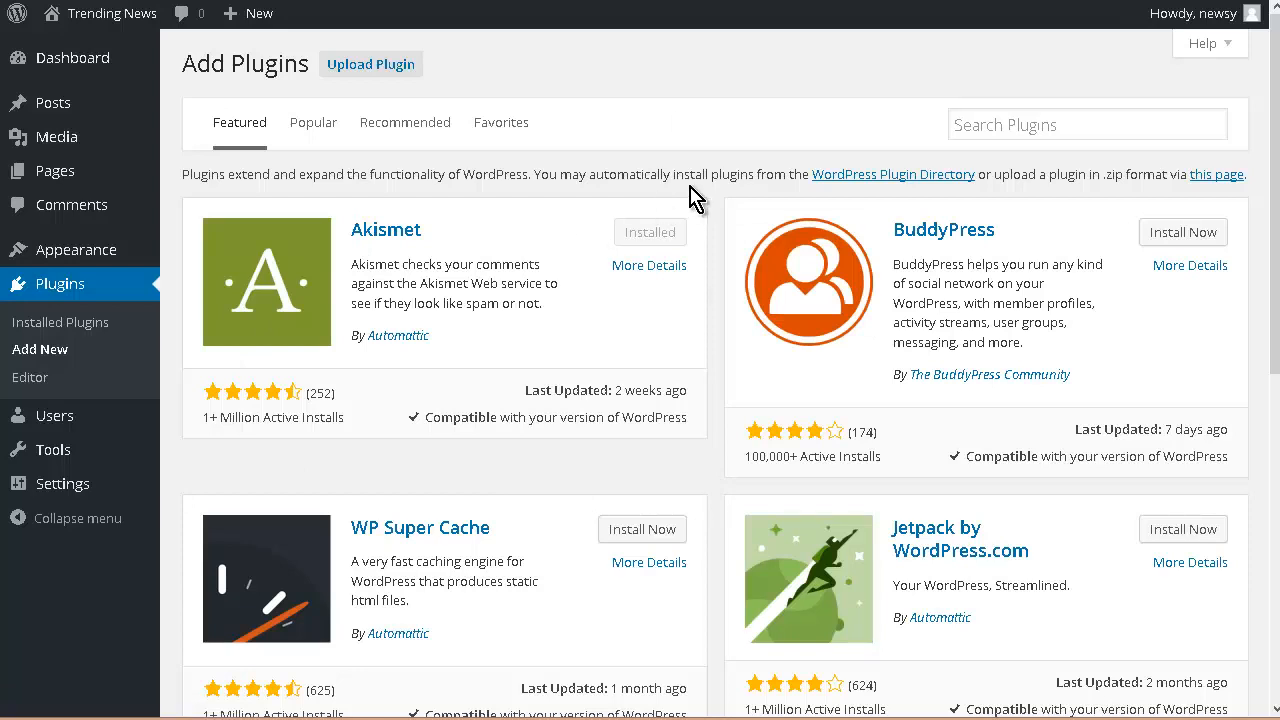
pyautogui.click(316, 125)
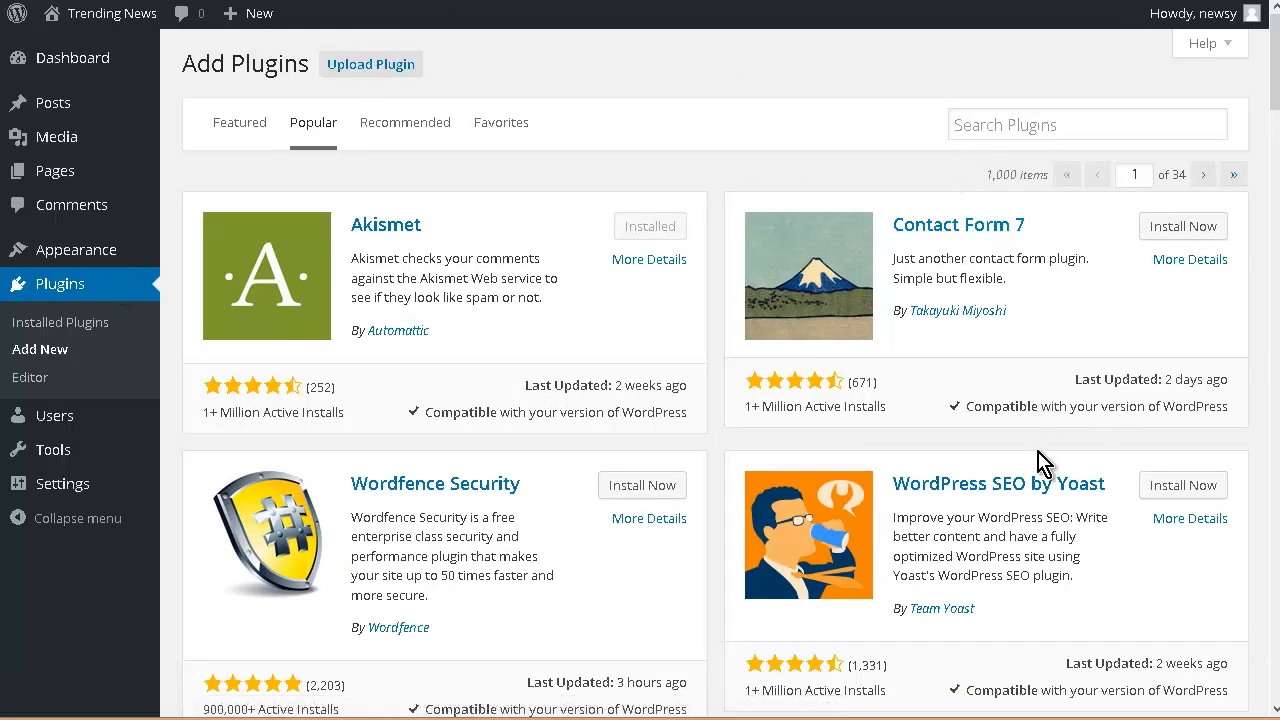
pyautogui.scroll(-4, 1037, 515)
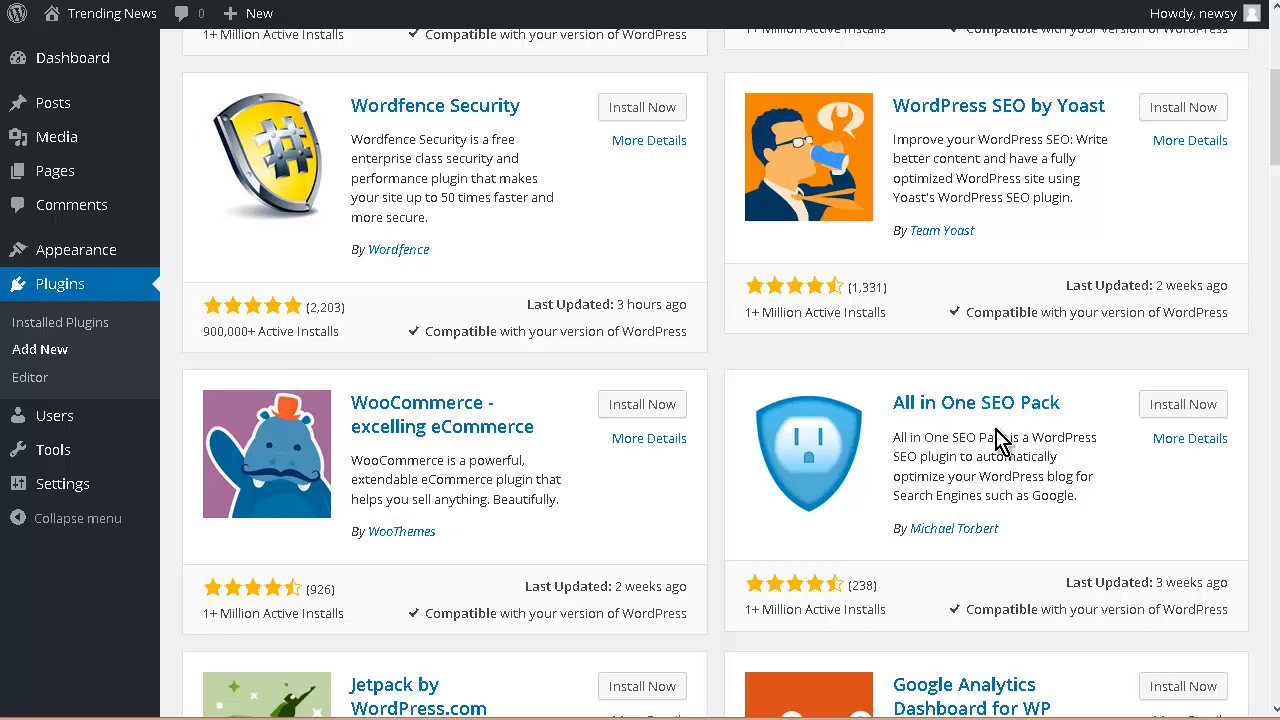
pyautogui.click(1173, 404)
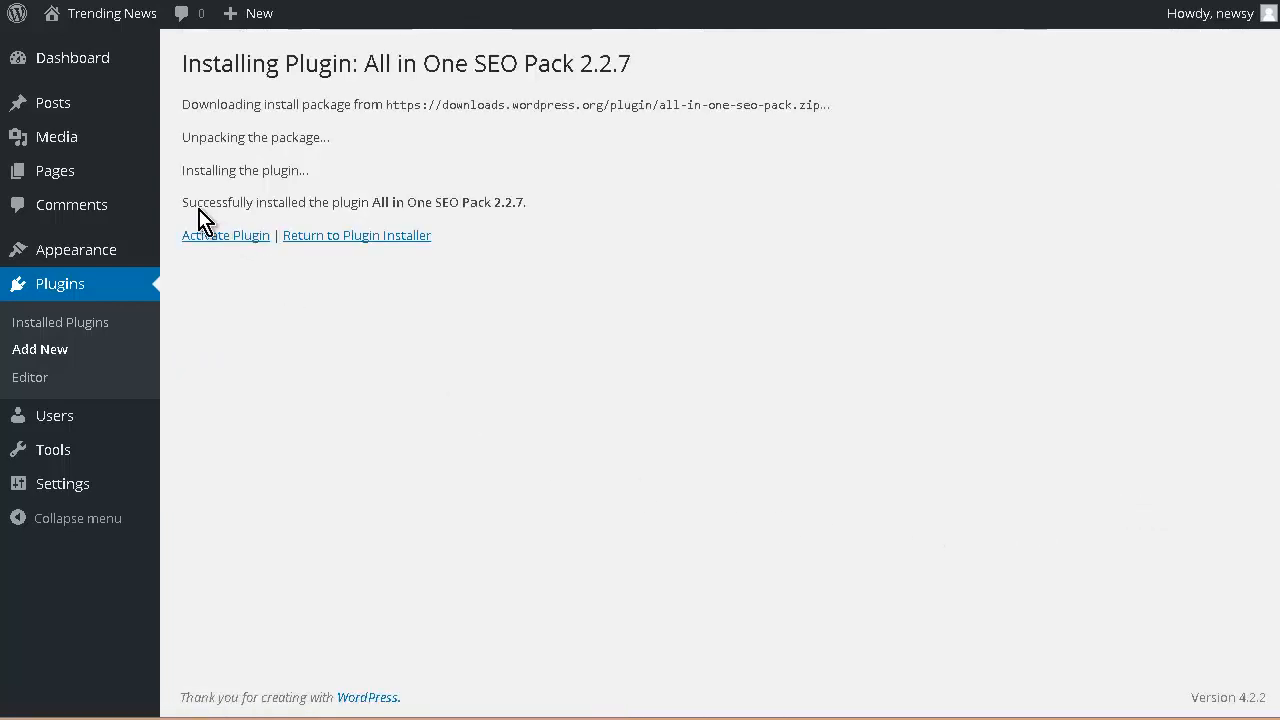
pyautogui.click(214, 248)
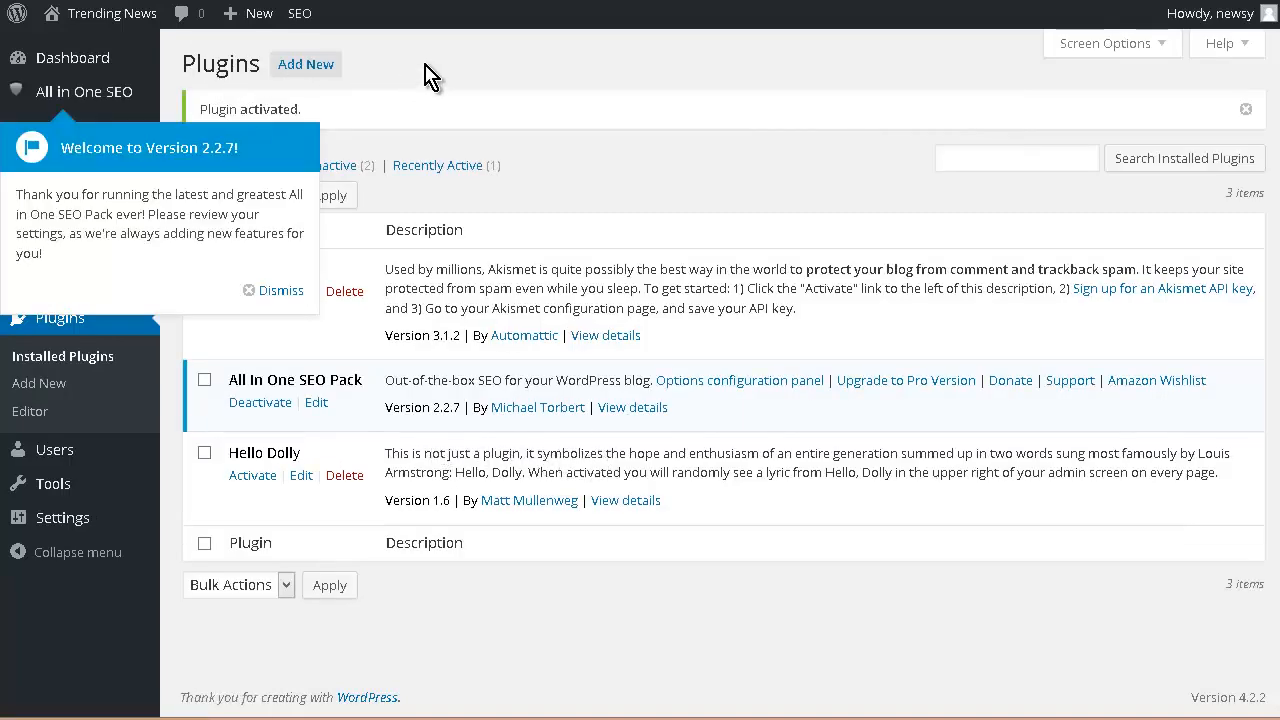
pyautogui.click(273, 290)
# Find Google XML Sitemaps among the popular plugins, install it and activate it.
pyautogui.click(290, 63)
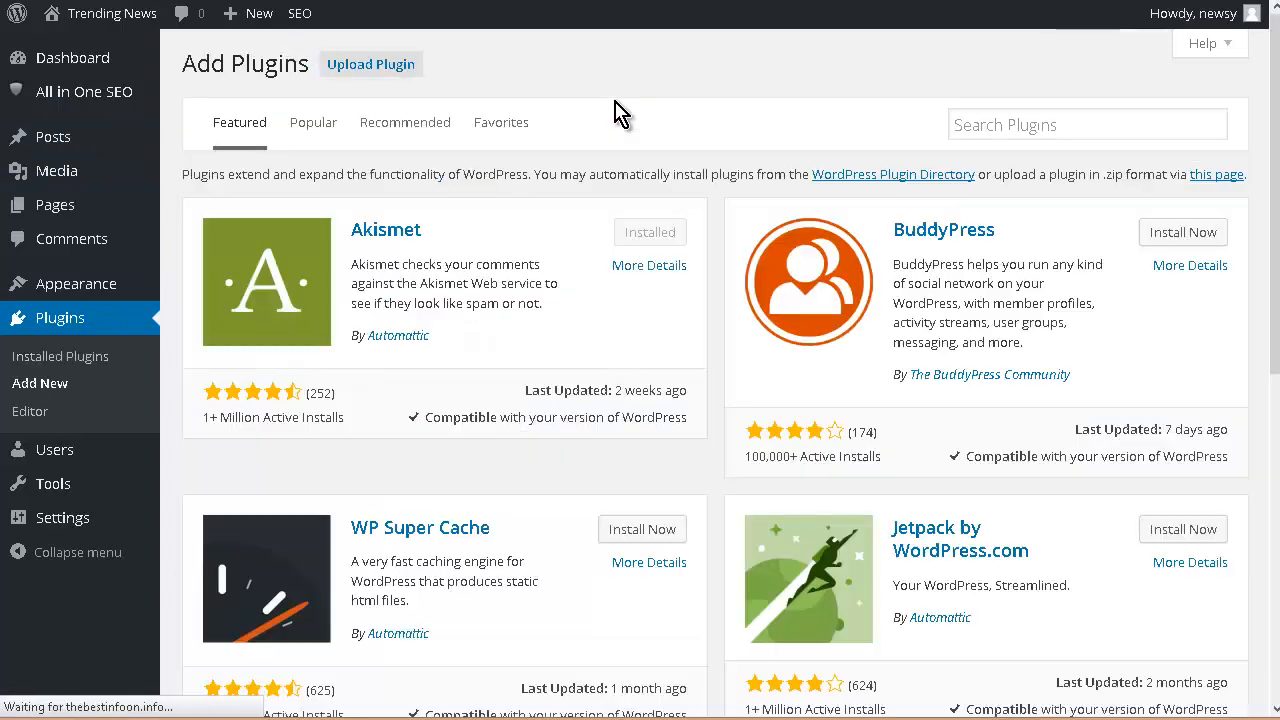
pyautogui.click(298, 130)
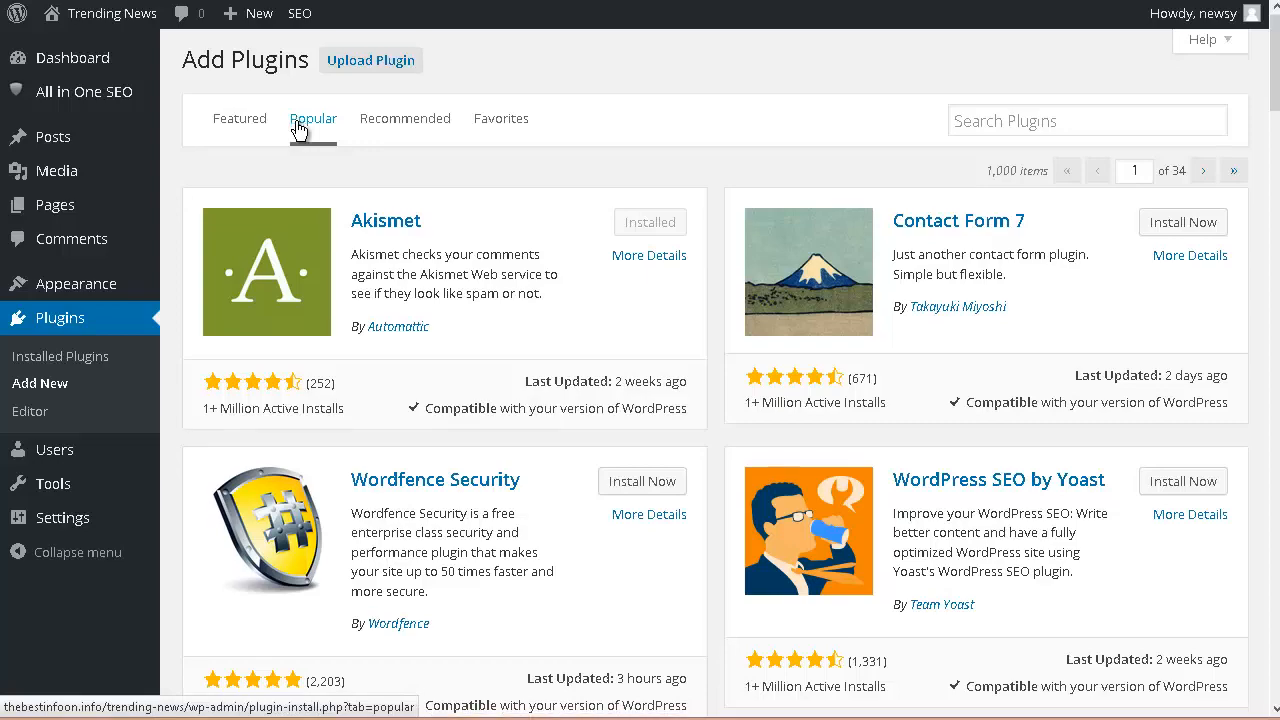
pyautogui.scroll(-6, 299, 132)
pyautogui.scroll(-9, 298, 130)
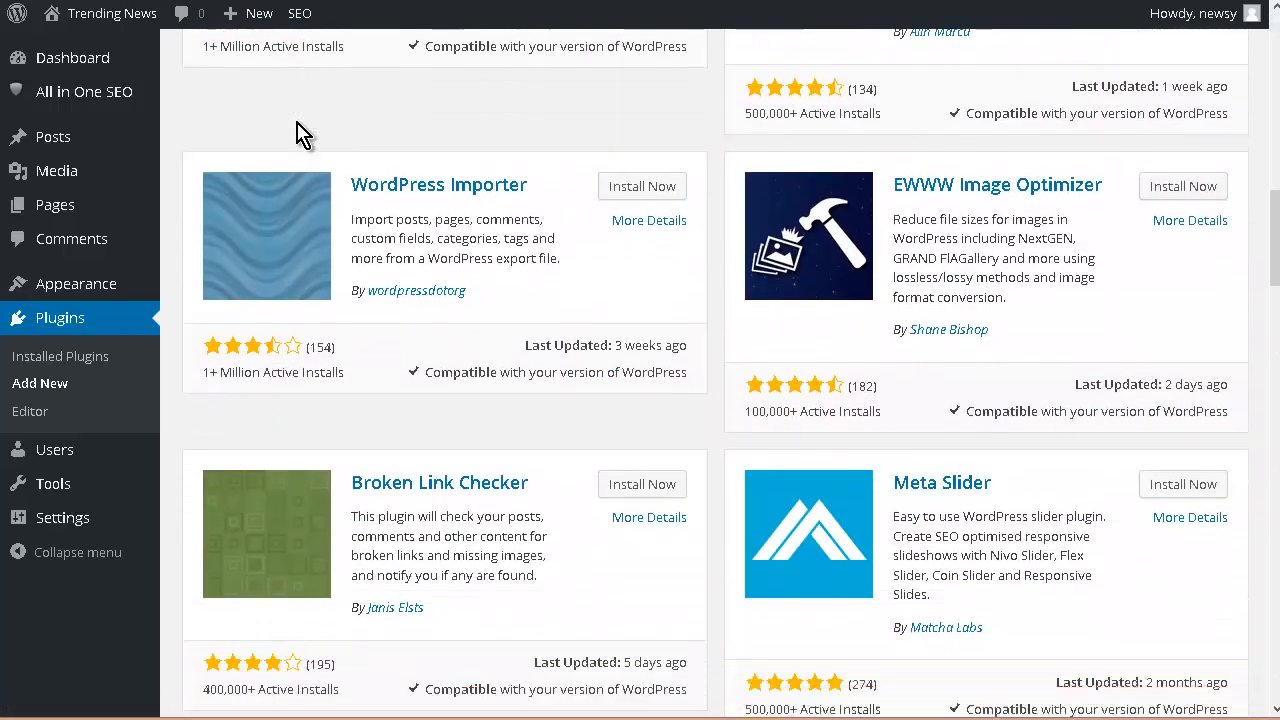
pyautogui.scroll(-9, 299, 132)
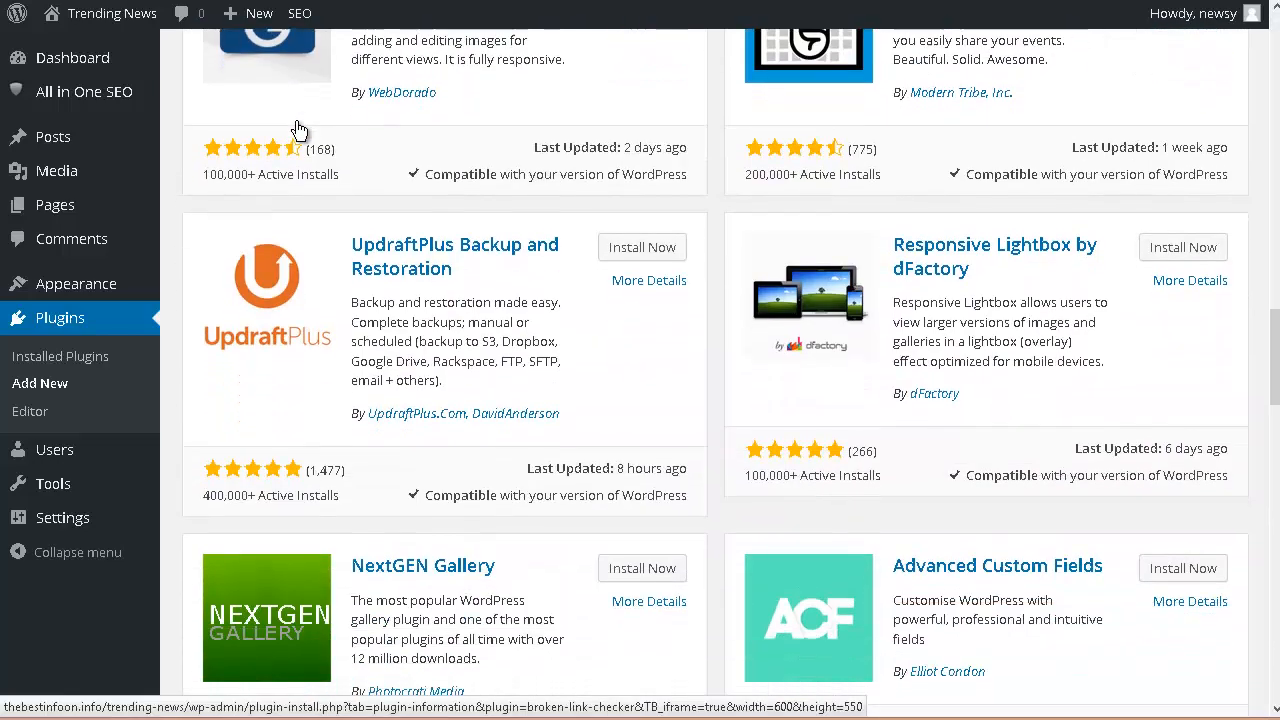
pyautogui.scroll(-7, 302, 134)
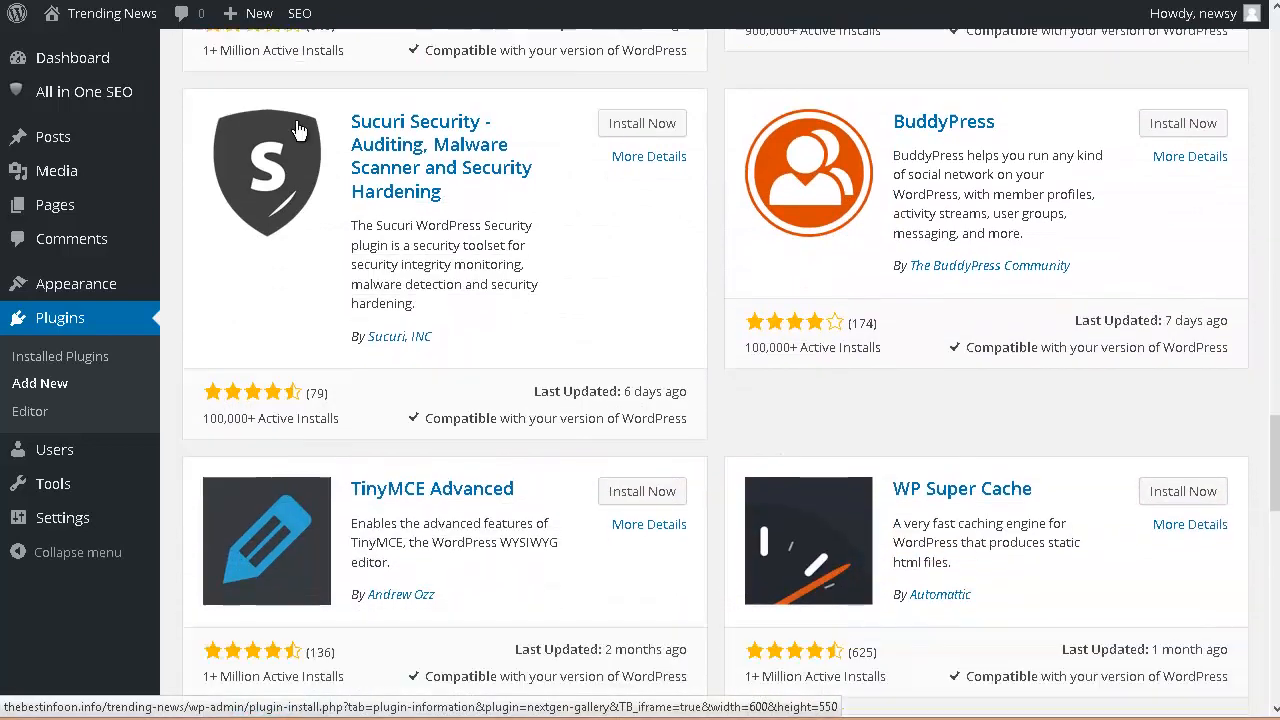
pyautogui.scroll(-3, 302, 134)
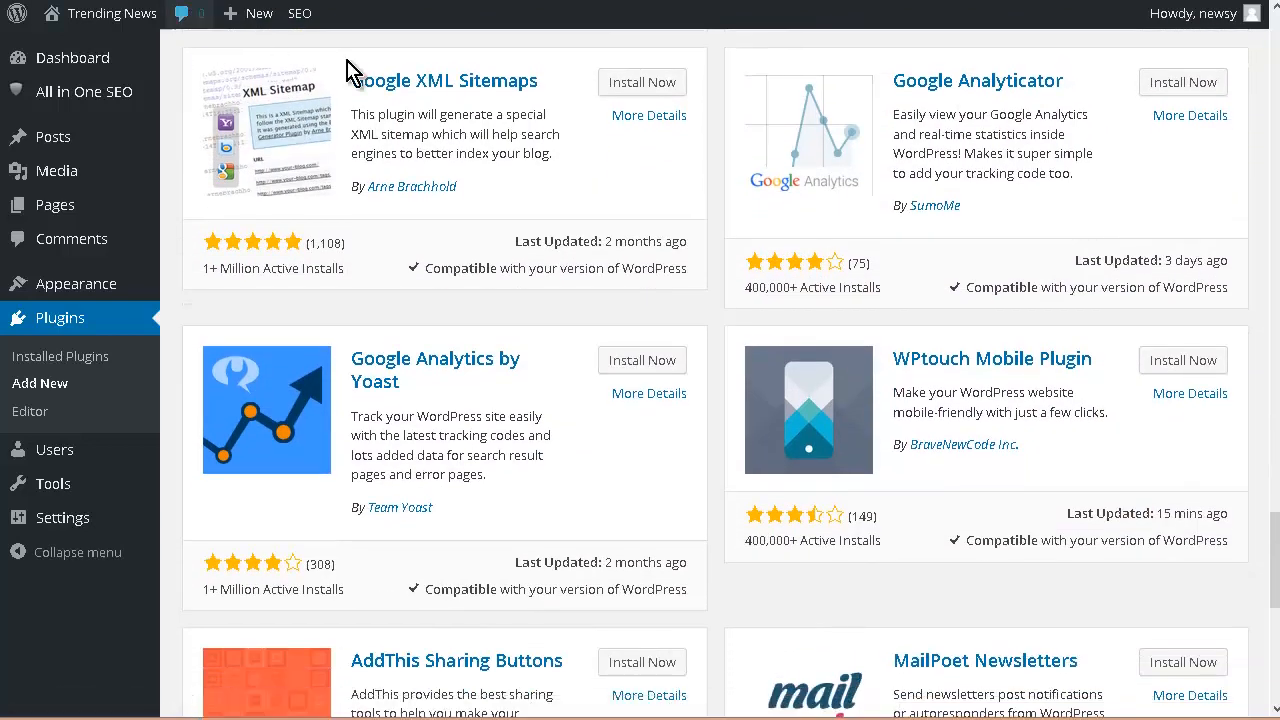
pyautogui.click(637, 86)
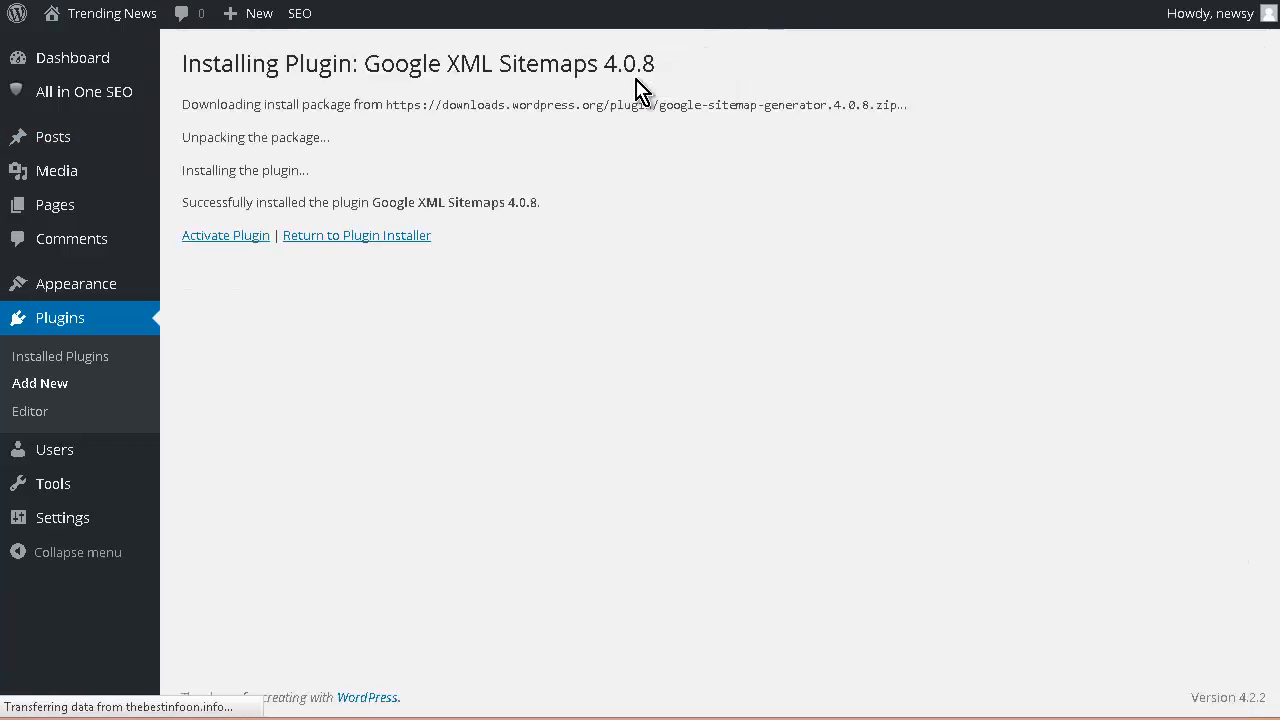
pyautogui.click(203, 237)
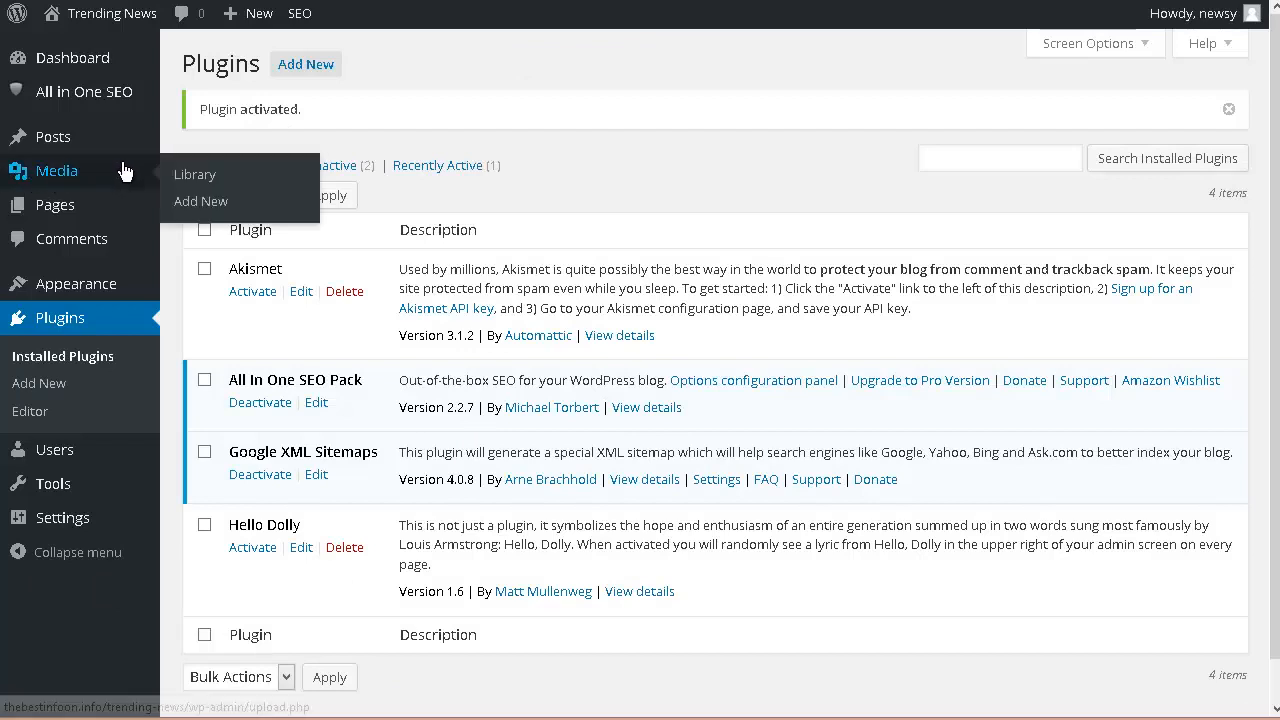
# Open the All in One SEO general settings and review the canonical URL, home page, keyword and title options.
pyautogui.moveTo(115, 210)
pyautogui.moveTo(97, 97)
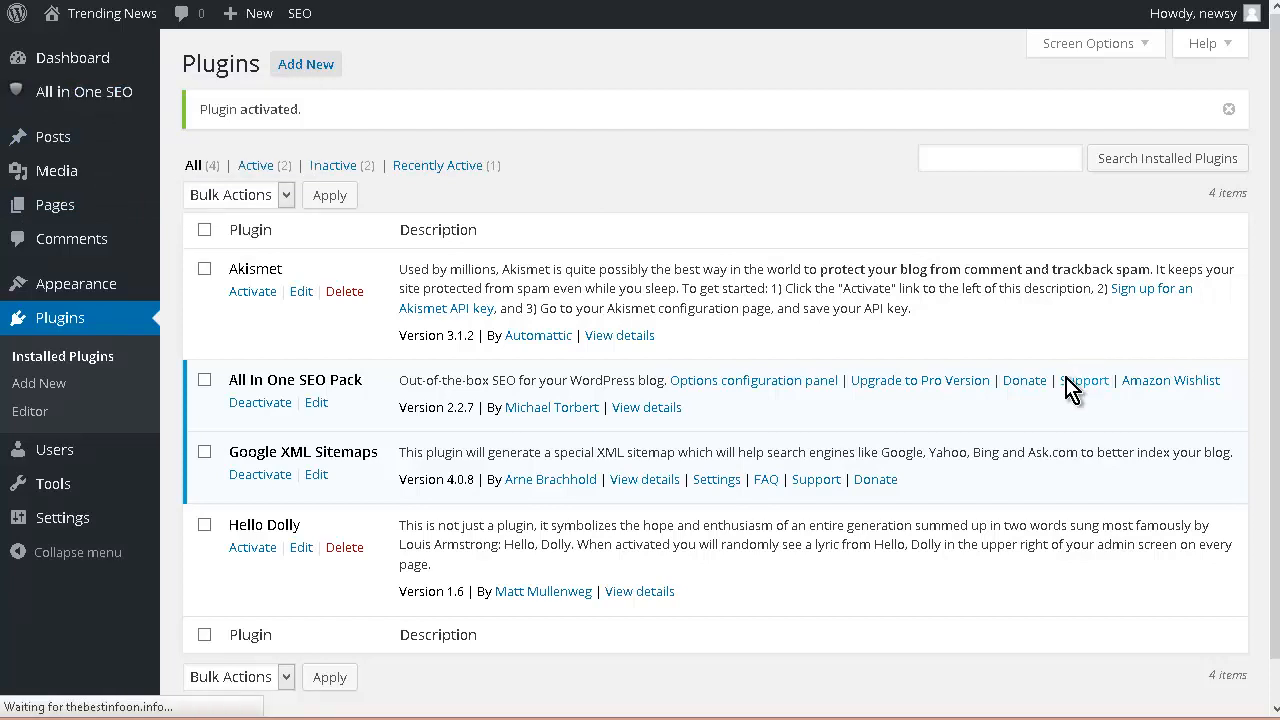
pyautogui.scroll(-5, 1069, 389)
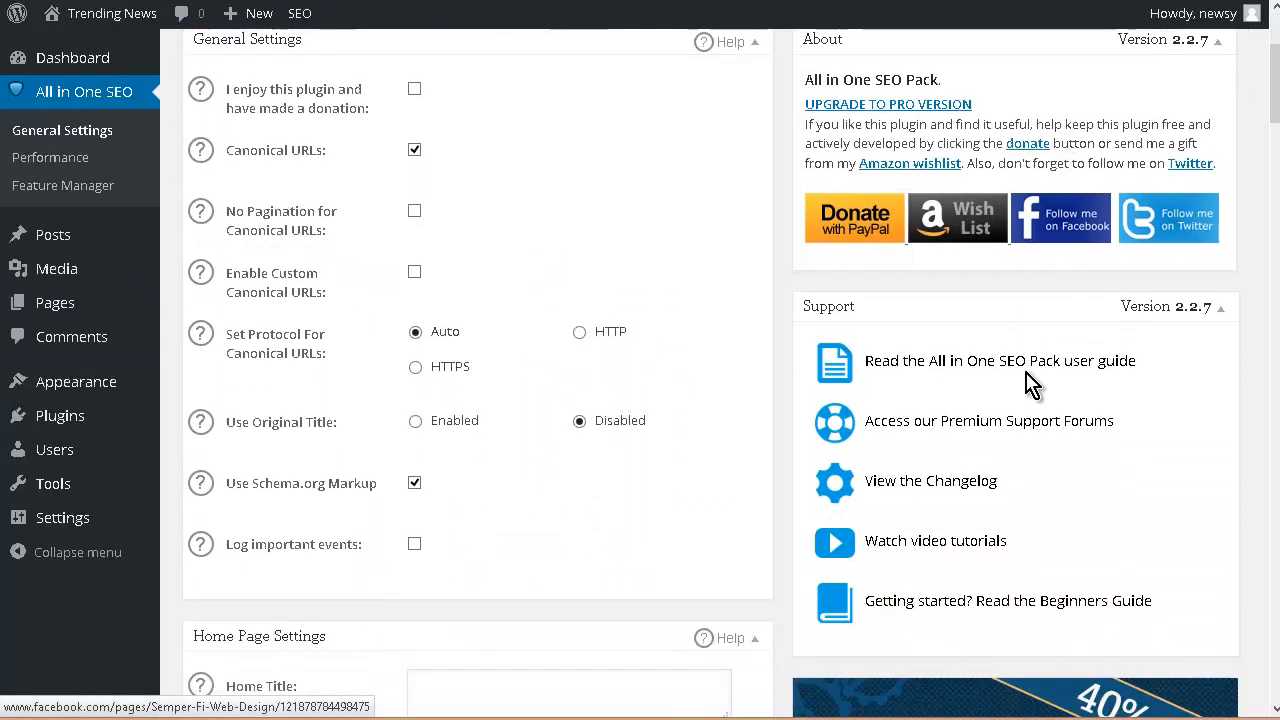
pyautogui.scroll(-1, 617, 360)
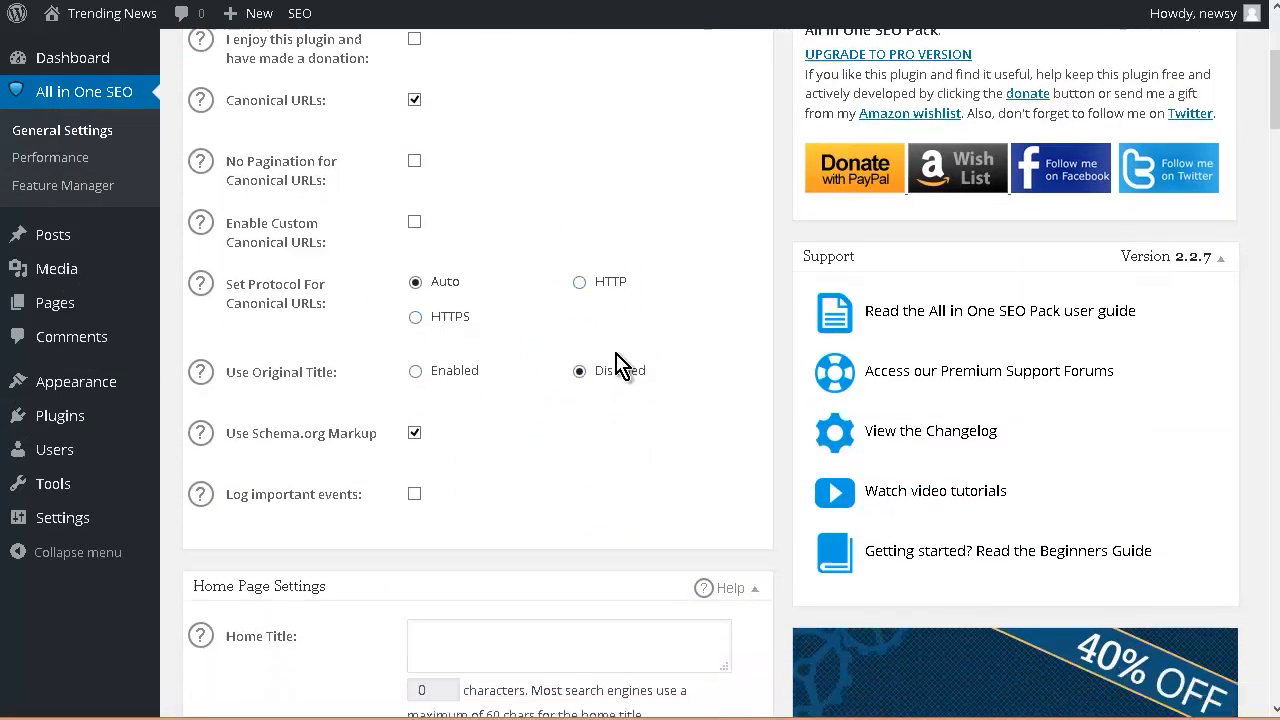
pyautogui.scroll(-1, 617, 360)
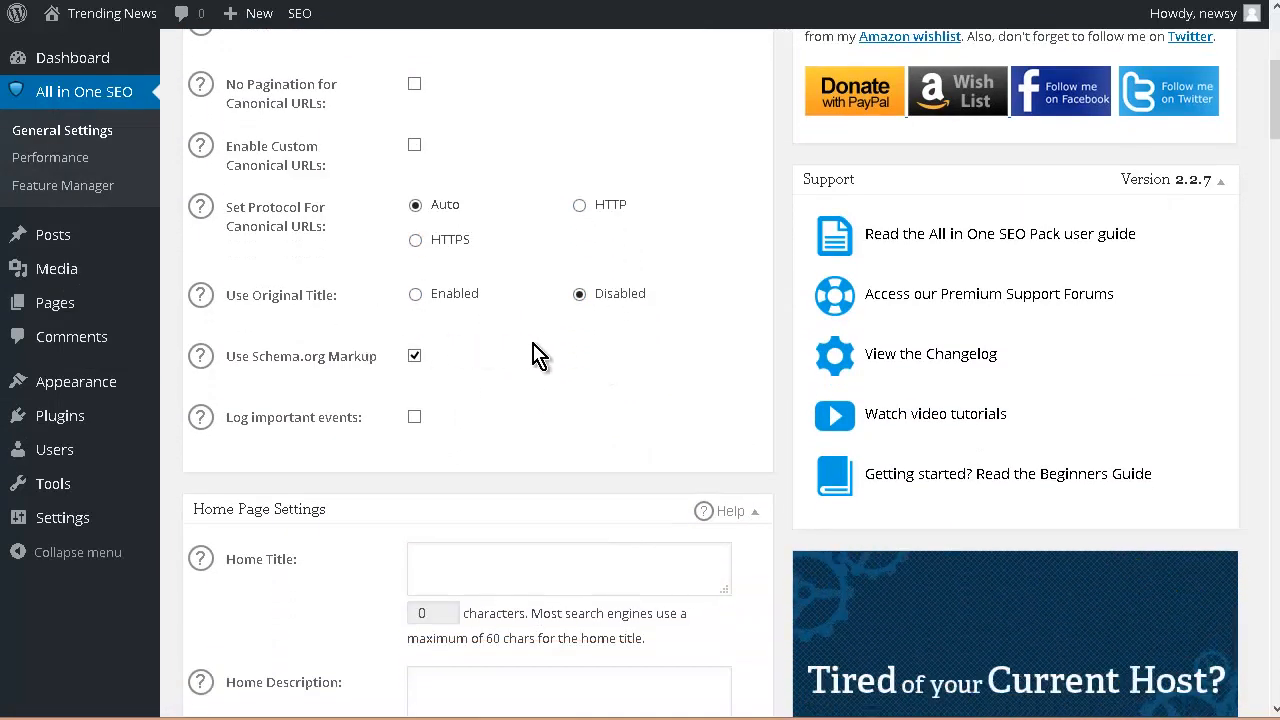
pyautogui.scroll(-5, 533, 354)
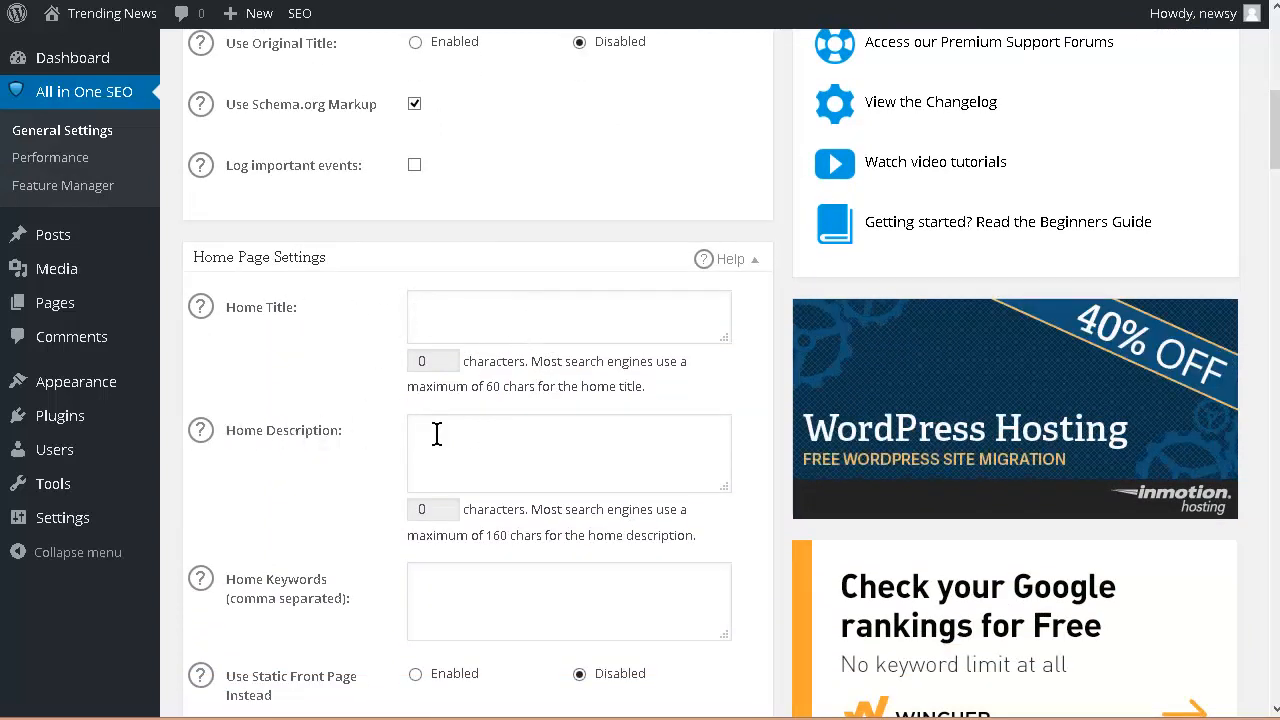
pyautogui.scroll(-3, 486, 423)
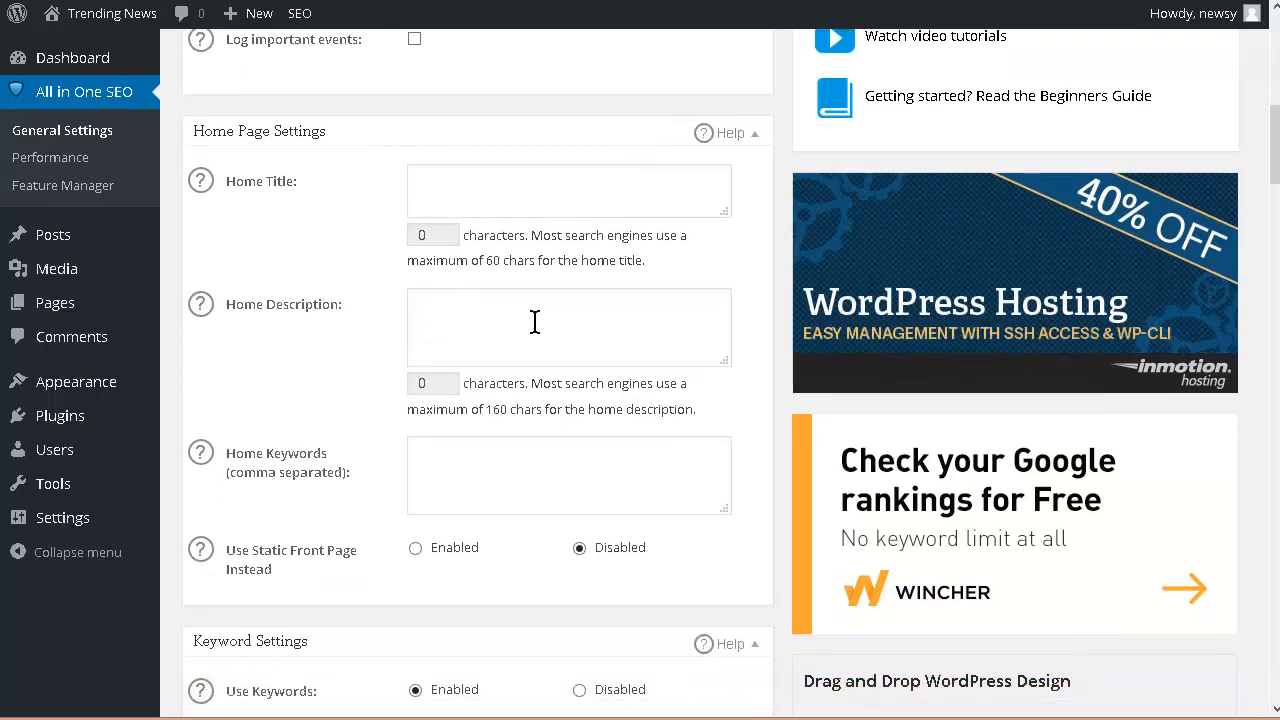
pyautogui.scroll(-3, 535, 321)
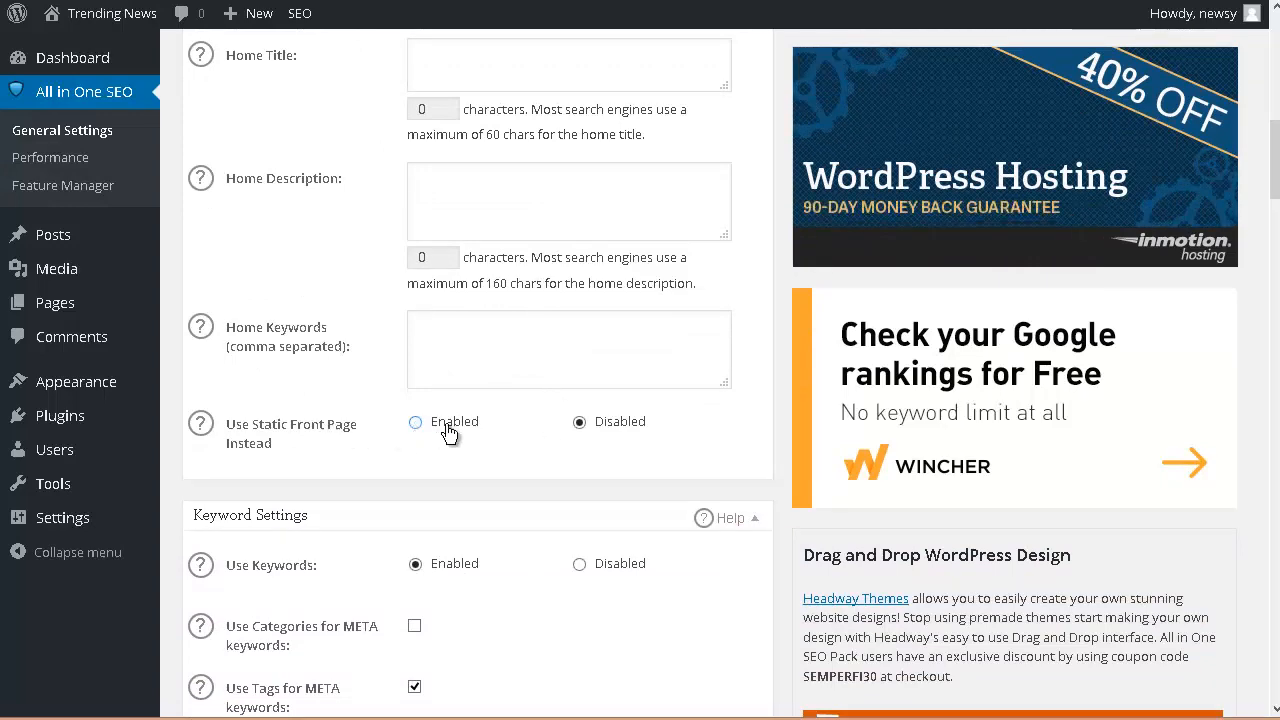
pyautogui.scroll(-12, 577, 449)
pyautogui.scroll(3, 557, 430)
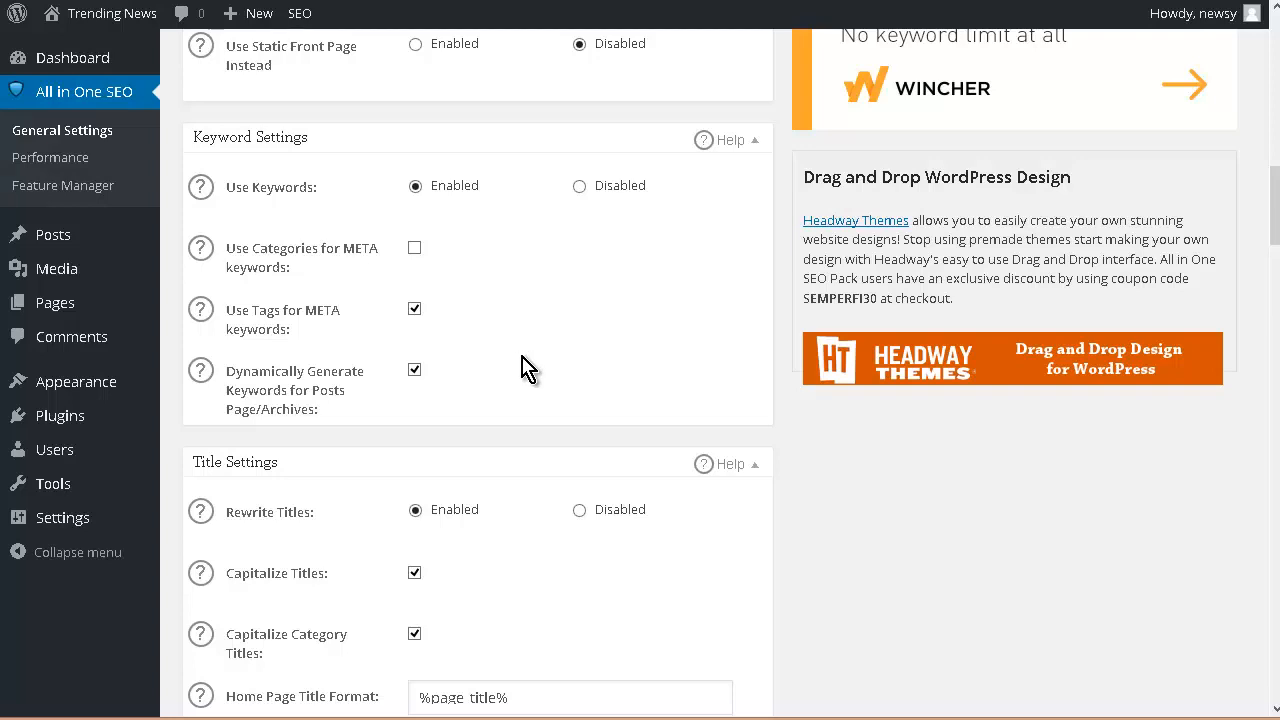
pyautogui.scroll(-3, 574, 406)
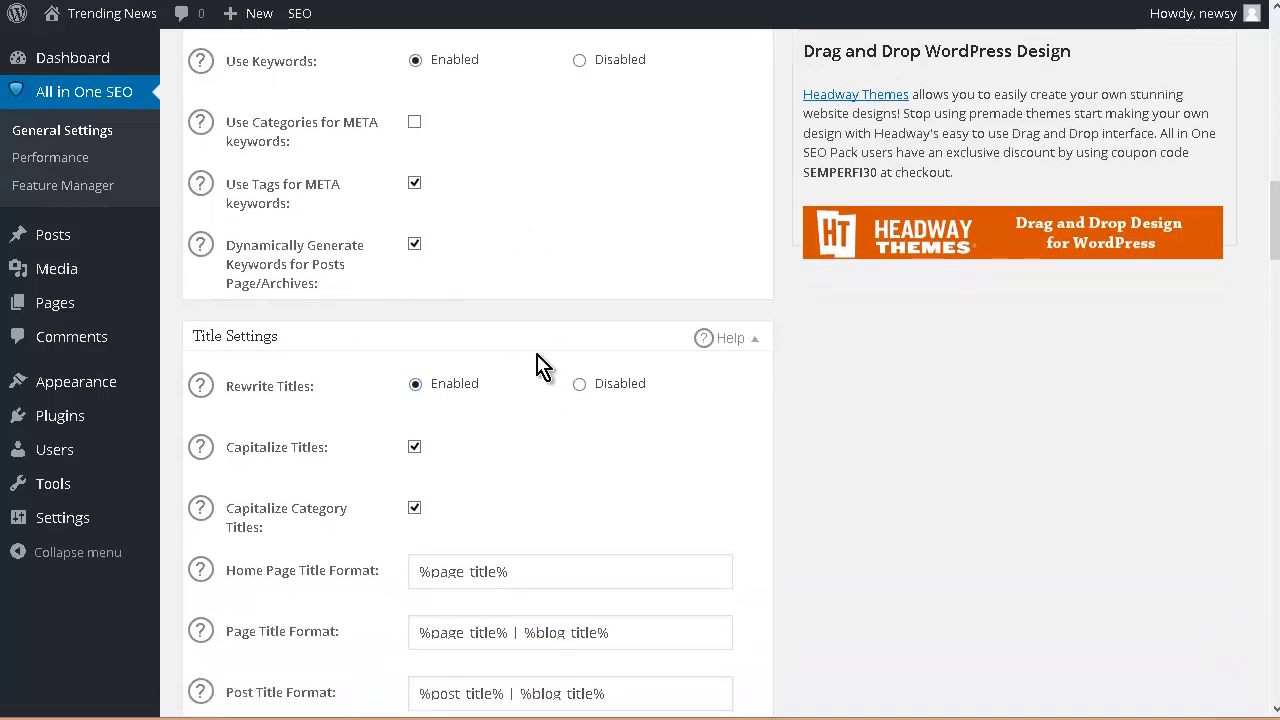
pyautogui.scroll(-3, 550, 440)
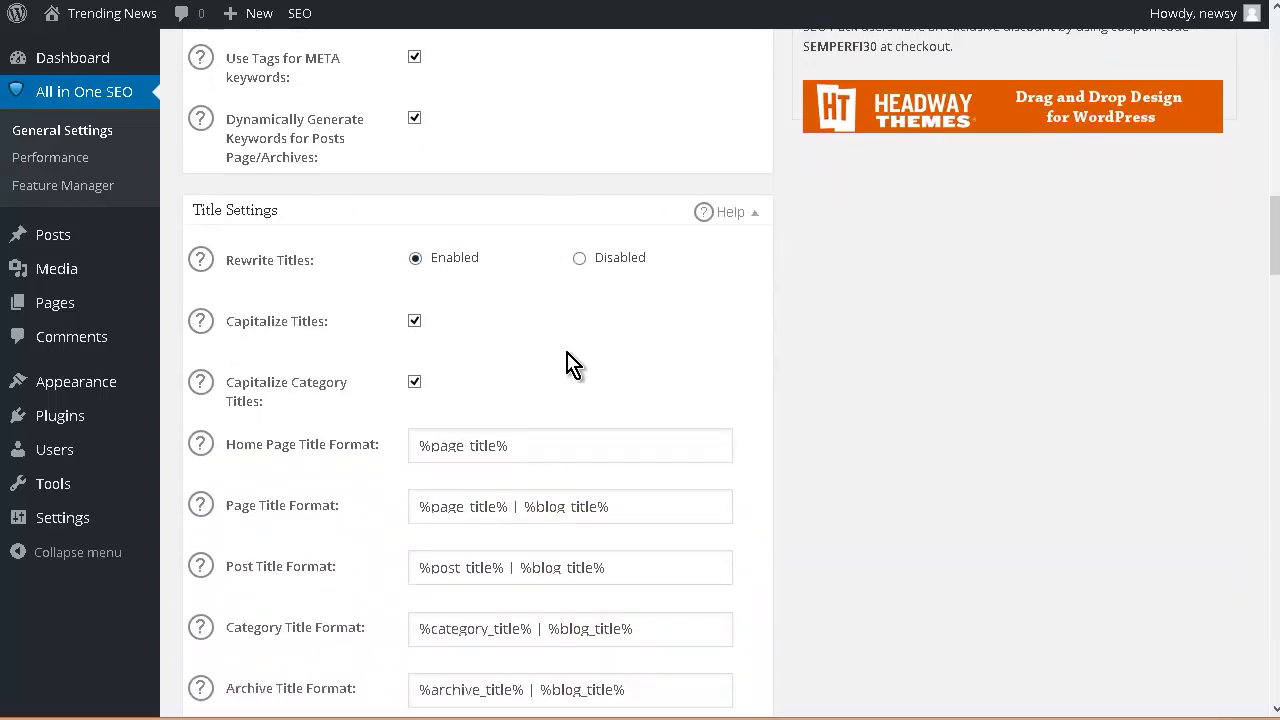
pyautogui.scroll(-3, 566, 363)
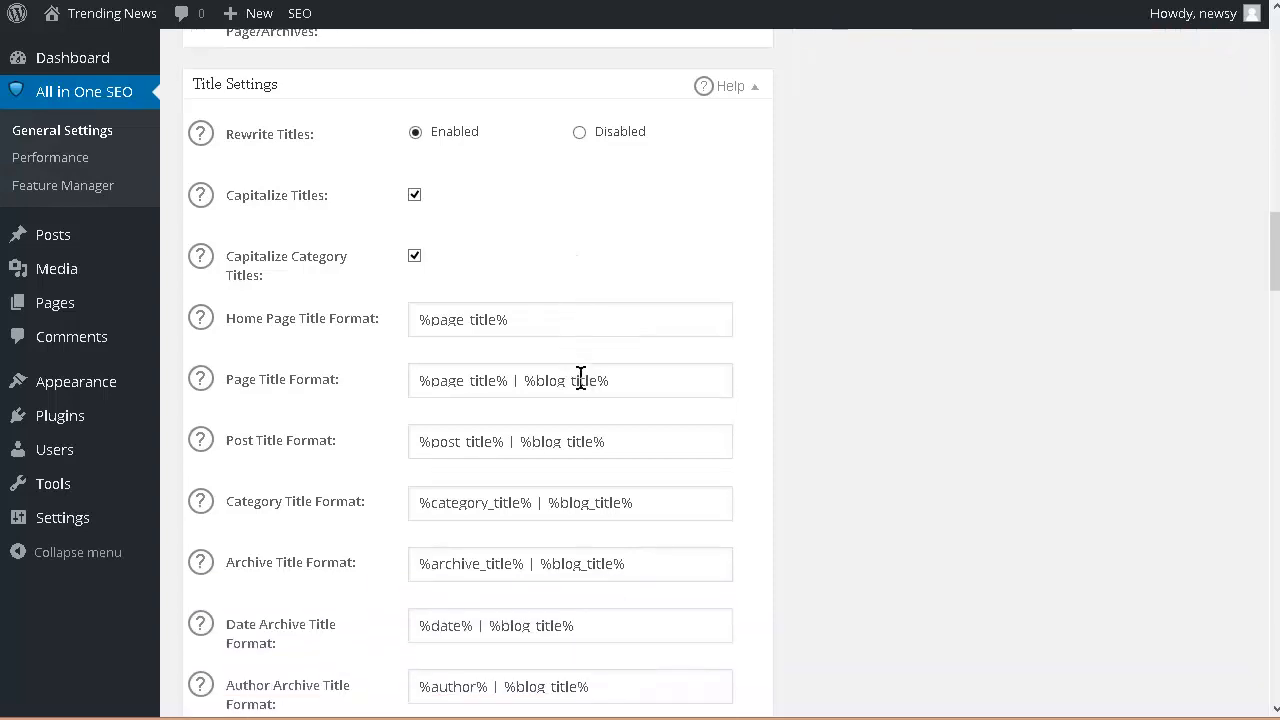
# Remove the separator and blog title from the Page Title Format so that it reads %page_title%.
pyautogui.scroll(-3, 531, 368)
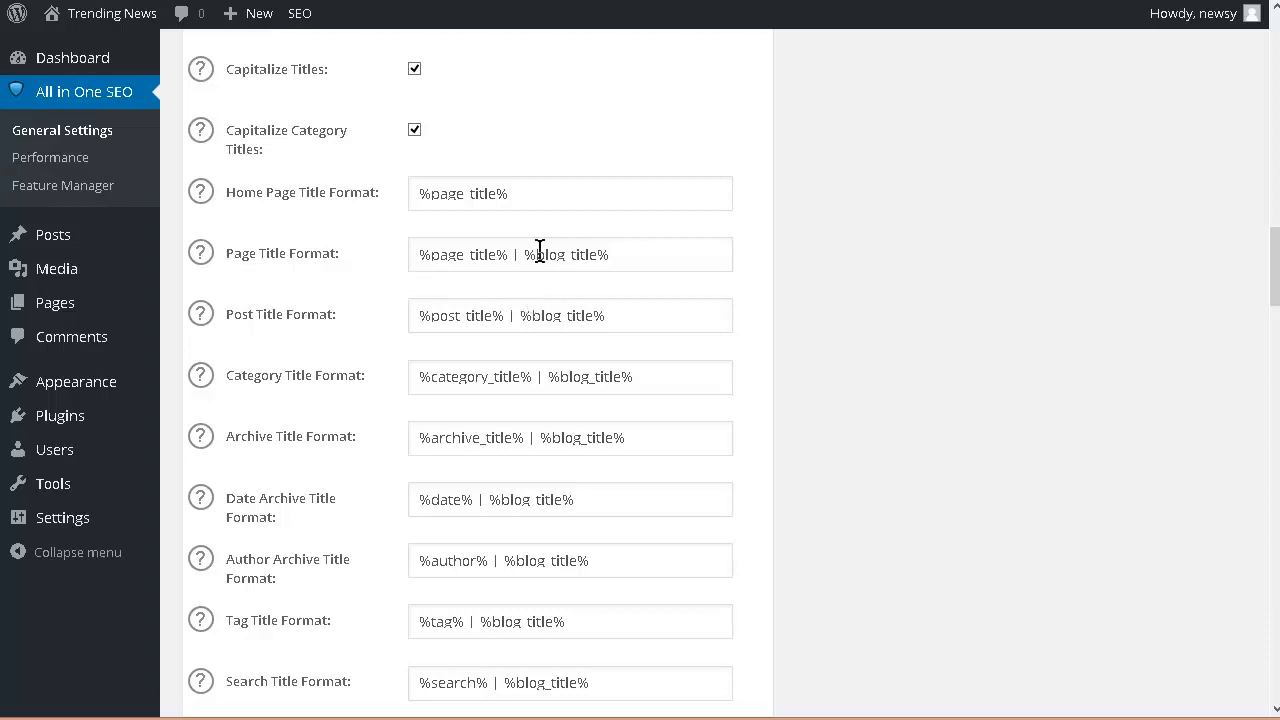
pyautogui.moveTo(514, 257); pyautogui.dragTo(990, 320)
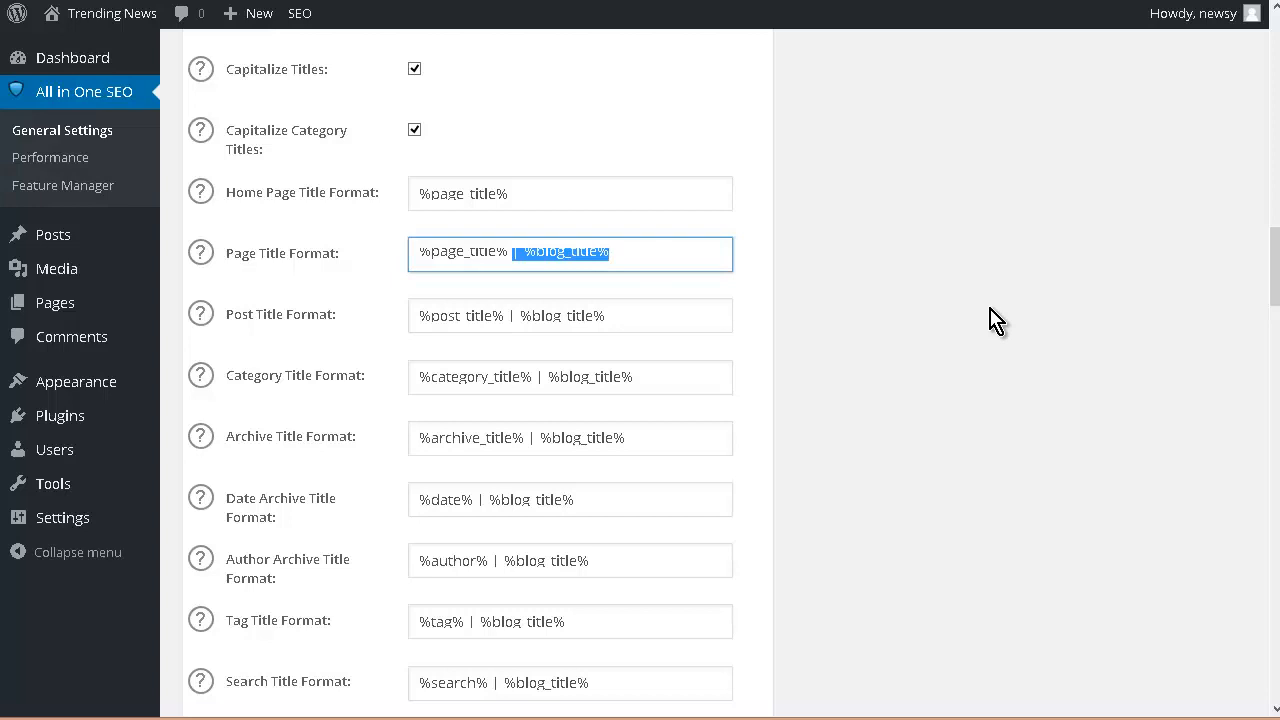
pyautogui.press('BackSpace')
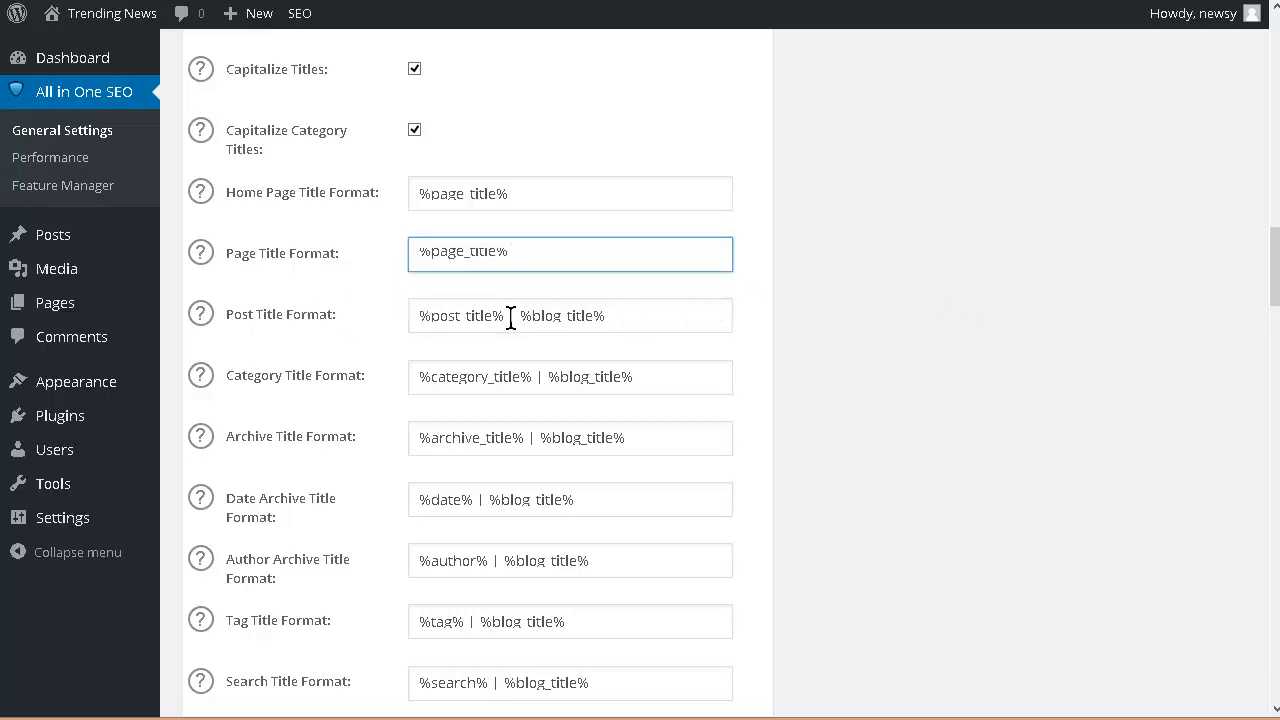
# Remove the separator and blog title from the Post, Category and Archive Title Formats, leaving %post_title%, %category_title% and %archive_title%.
pyautogui.moveTo(507, 314); pyautogui.dragTo(1158, 372)
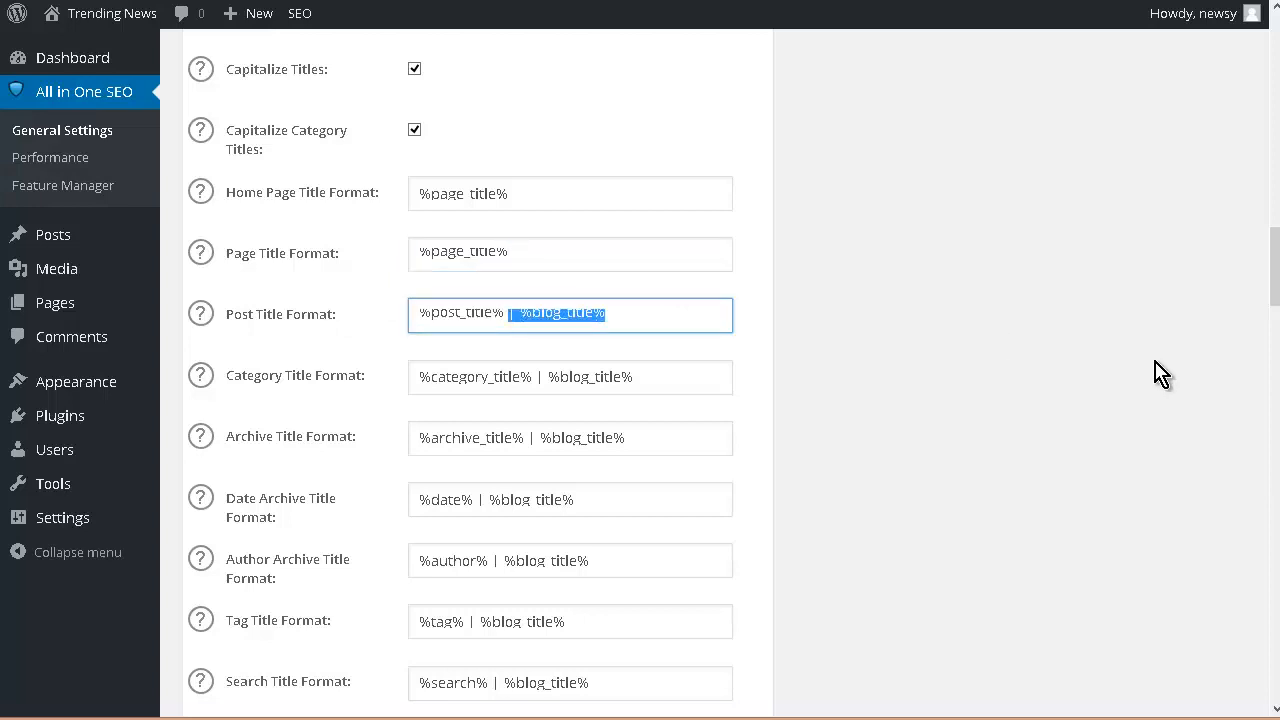
pyautogui.press('BackSpace')
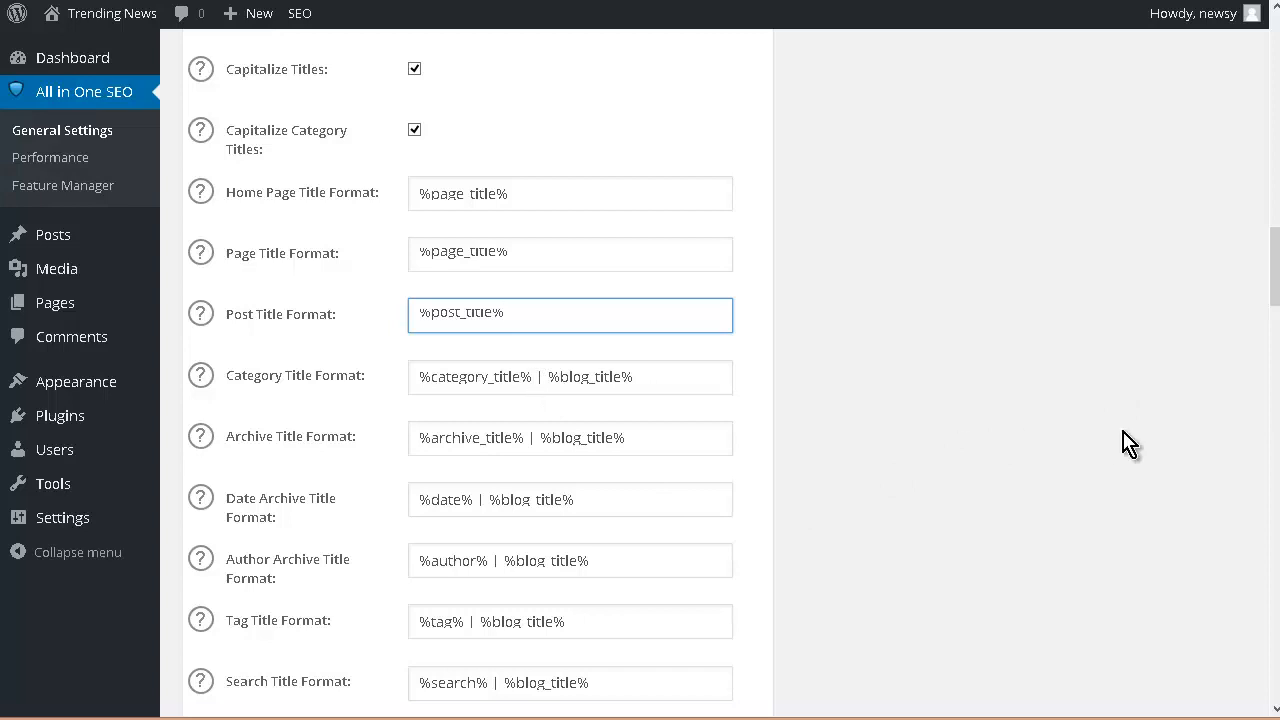
pyautogui.moveTo(532, 377); pyautogui.dragTo(1210, 439)
pyautogui.press('BackSpace')
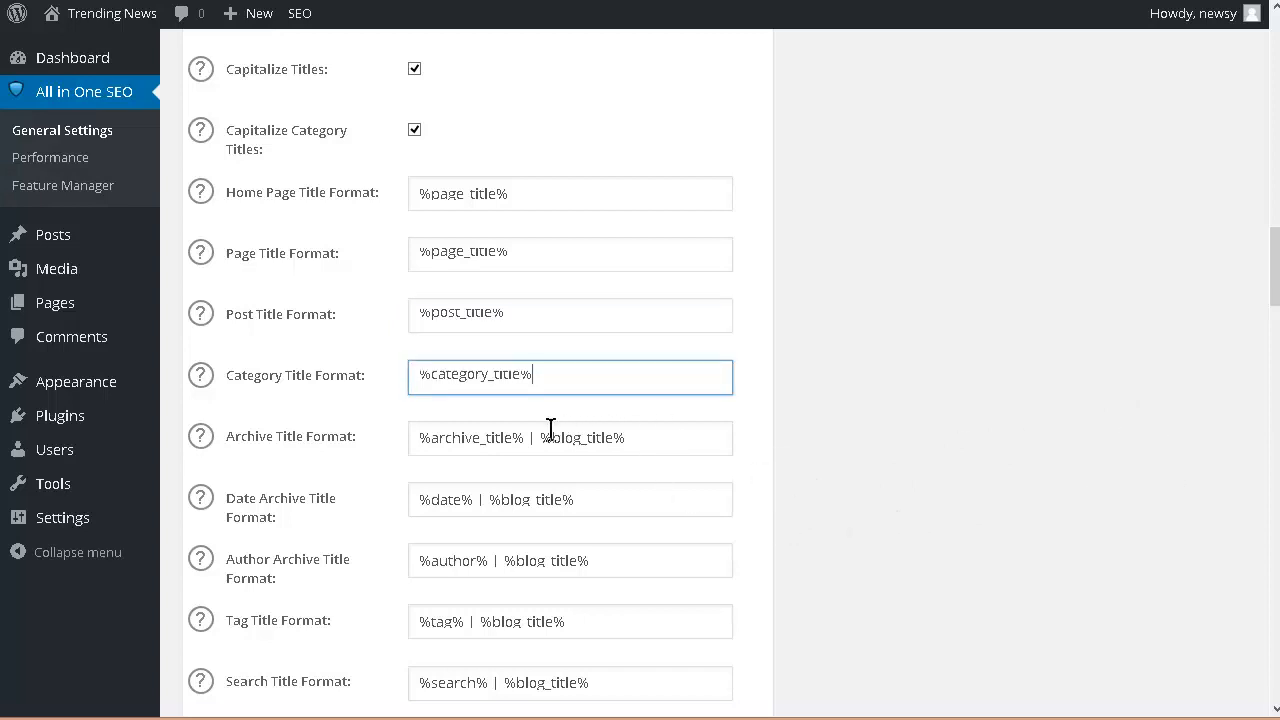
pyautogui.moveTo(529, 440); pyautogui.dragTo(1040, 497)
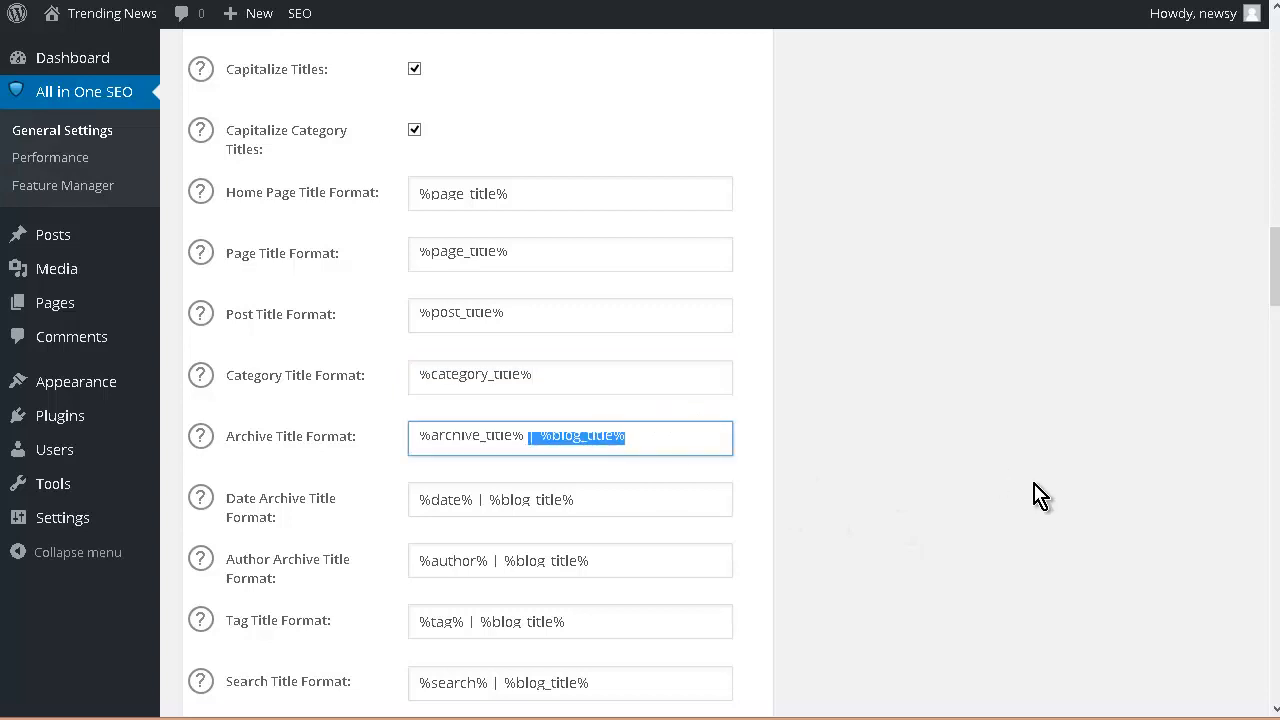
pyautogui.press('BackSpace')
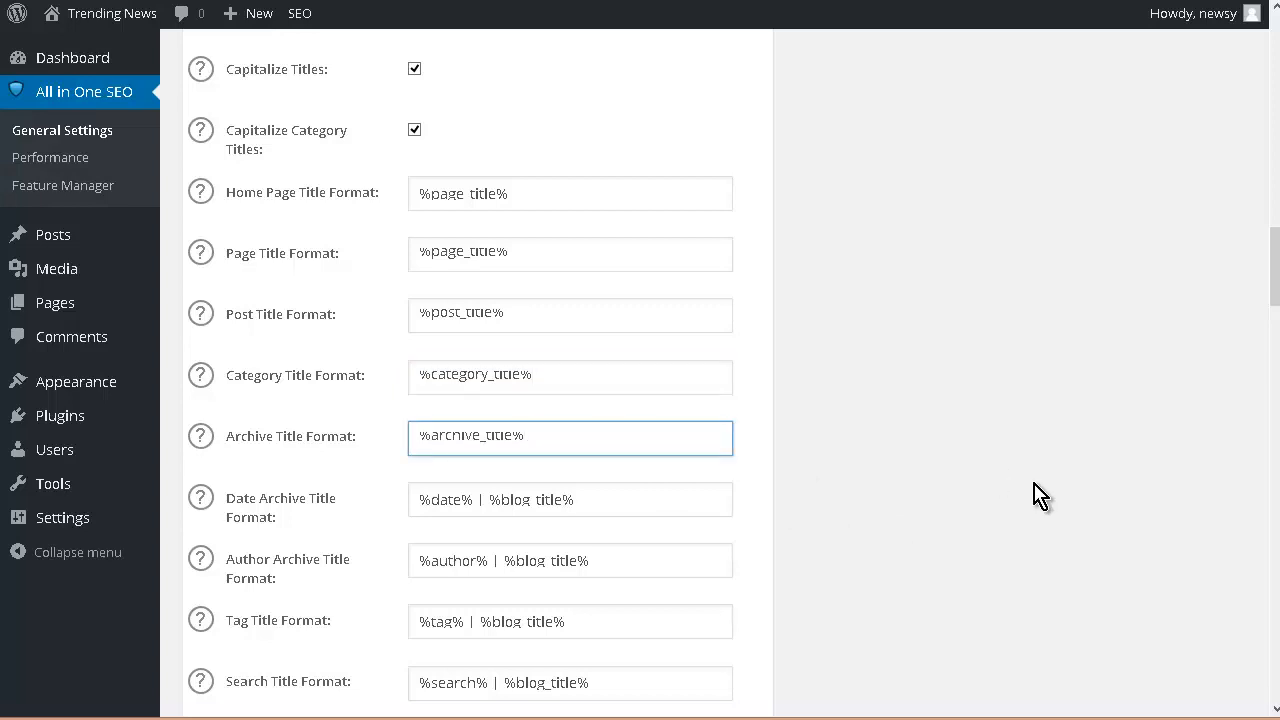
# Save the updated All in One SEO options and dismiss the Review Your Settings notice.
pyautogui.scroll(-15, 1040, 497)
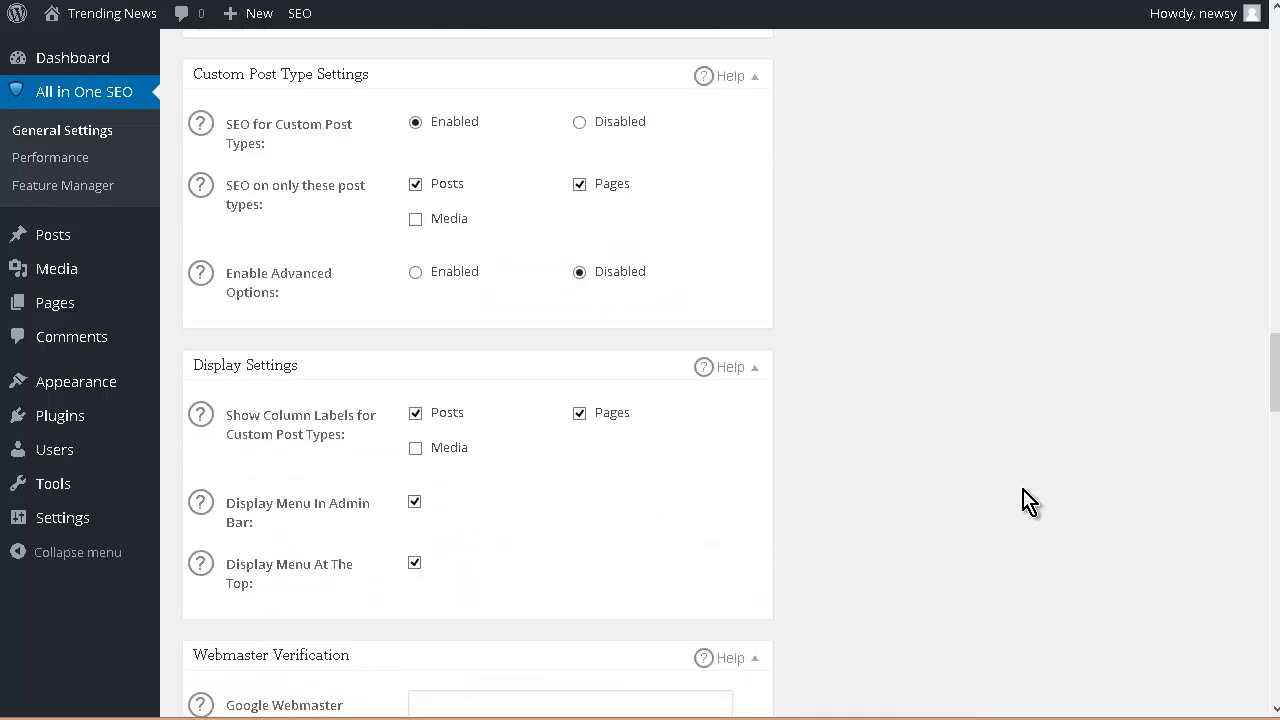
pyautogui.scroll(-18, 1025, 512)
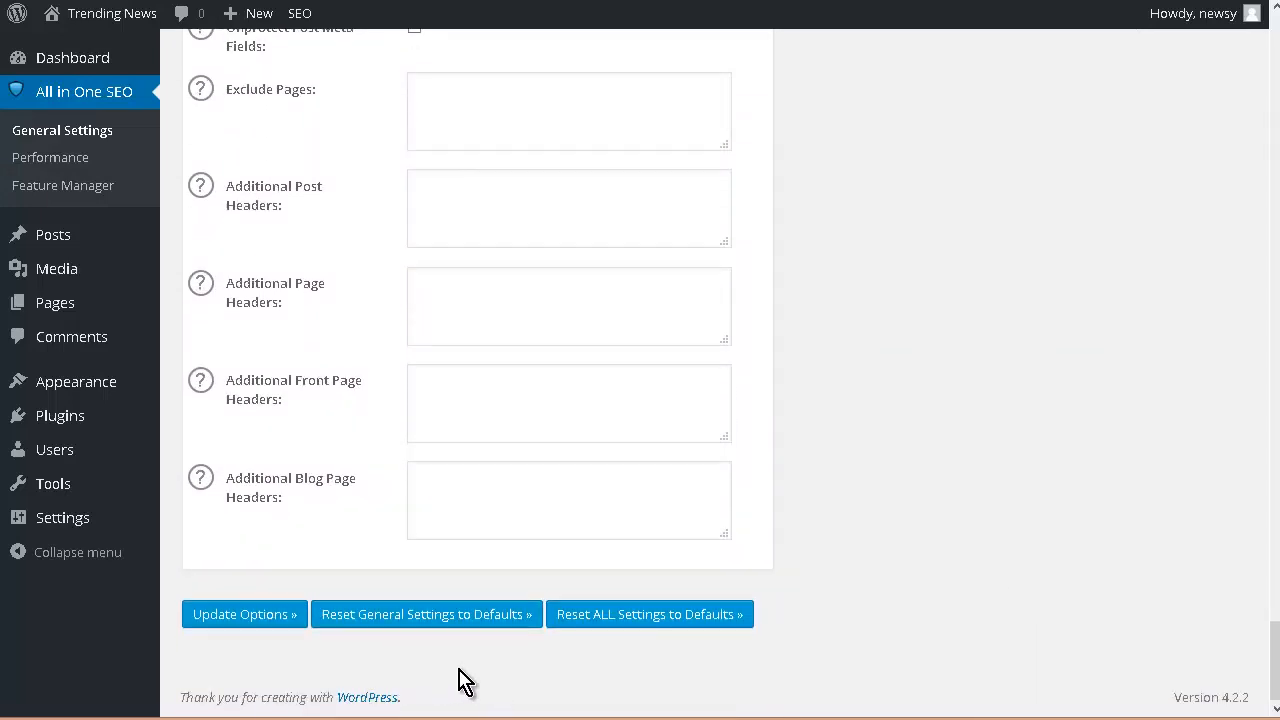
pyautogui.click(228, 626)
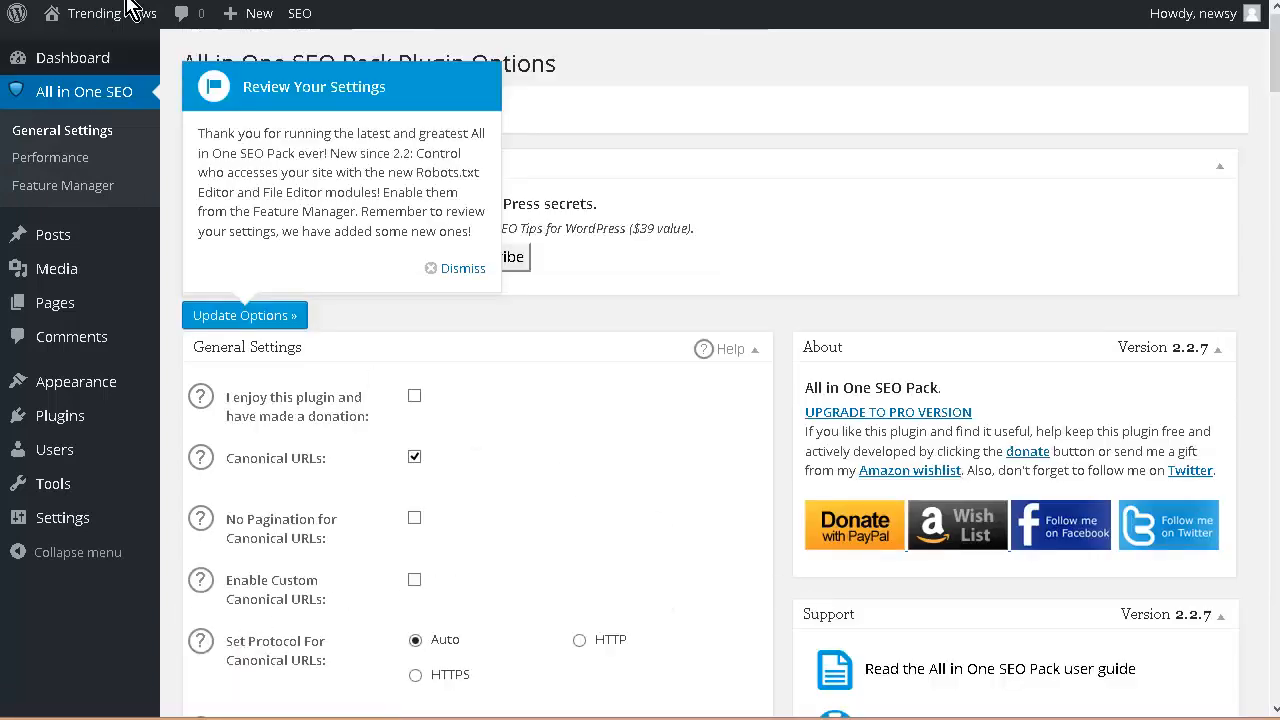
pyautogui.click(463, 269)
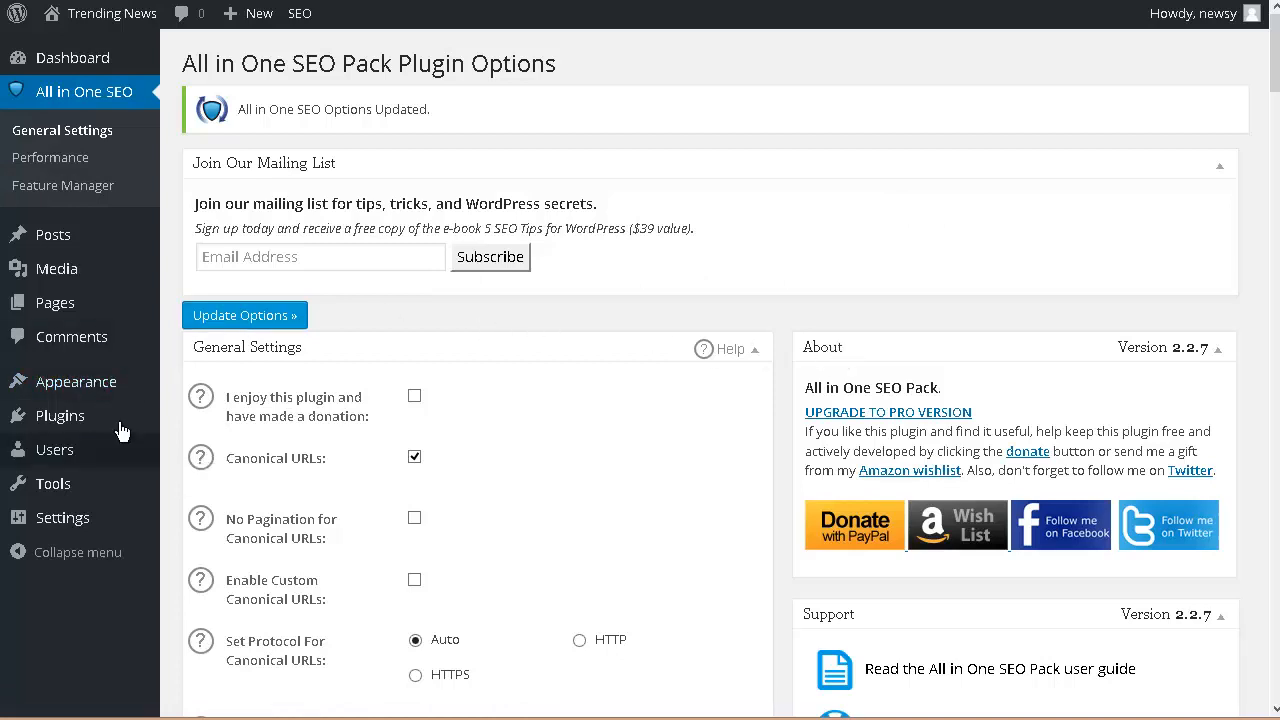
# Open the Widgets page and remove the Meta and Recent Comments widgets from the Widget Area.
pyautogui.moveTo(113, 405)
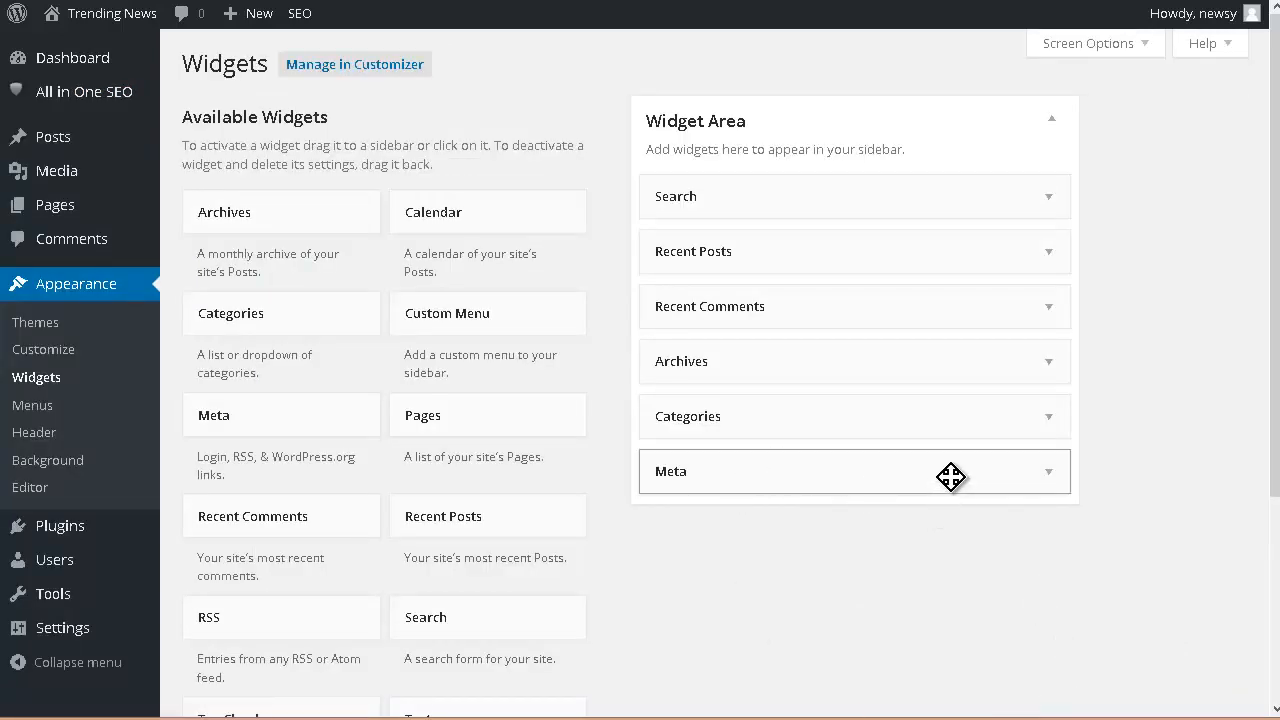
pyautogui.moveTo(917, 474); pyautogui.dragTo(398, 427)
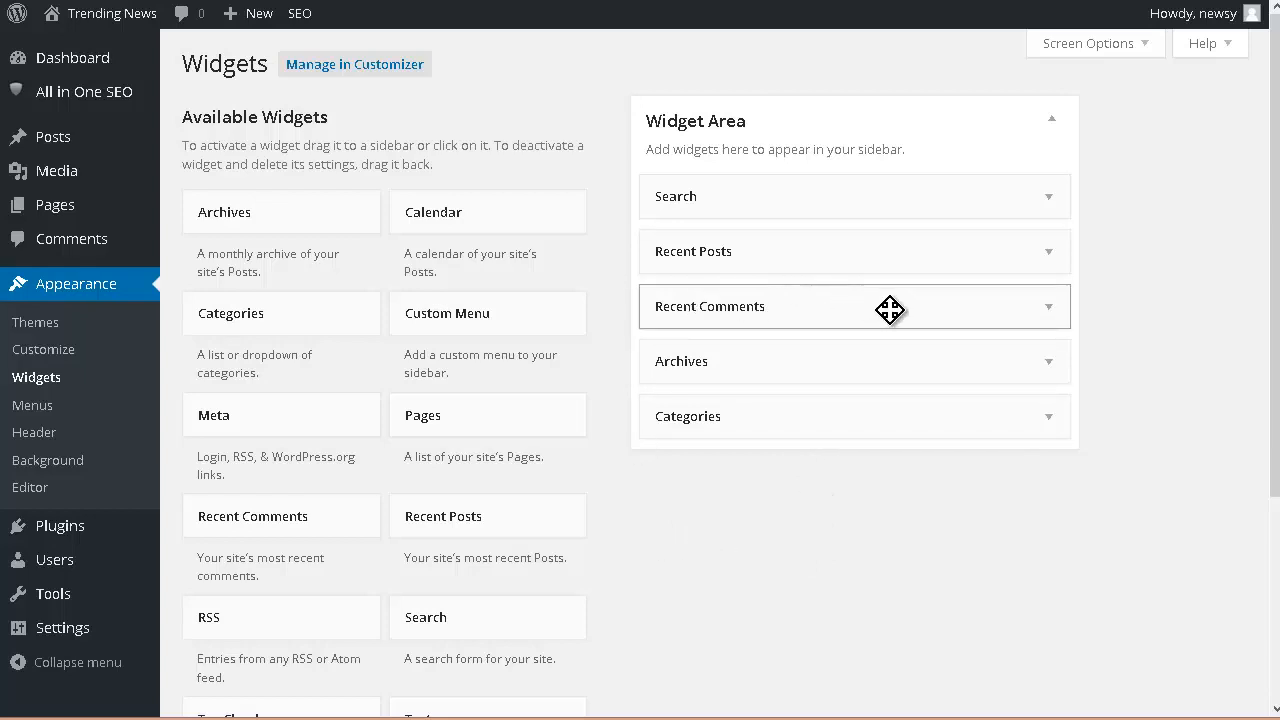
pyautogui.moveTo(724, 302); pyautogui.dragTo(540, 292)
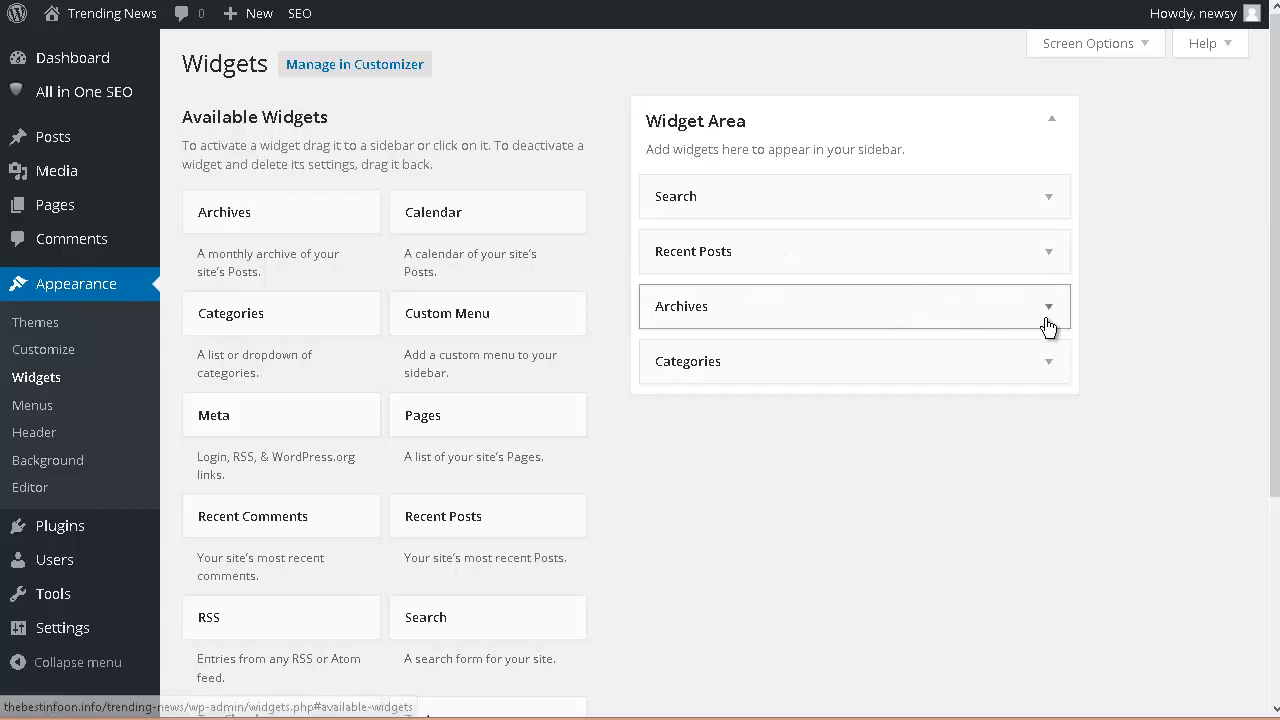
# Give the Recent Posts widget the title Recent Articles and save it.
pyautogui.click(1050, 255)
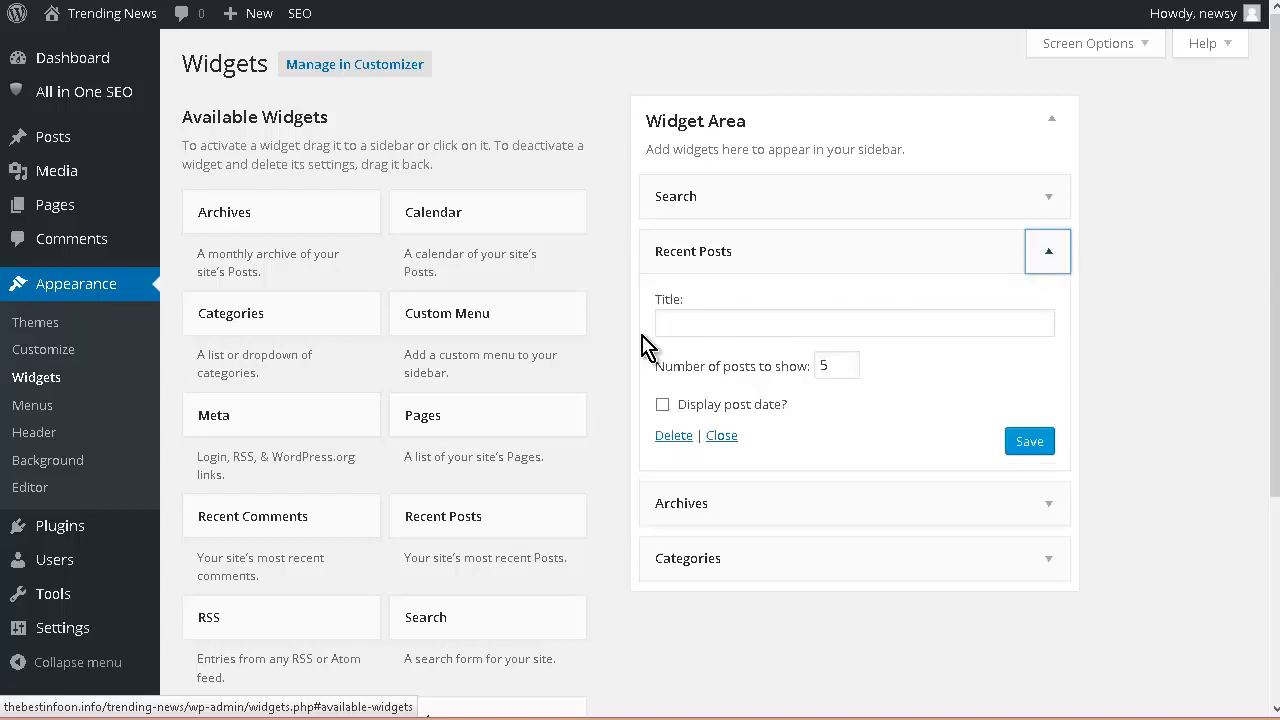
pyautogui.click(697, 320)
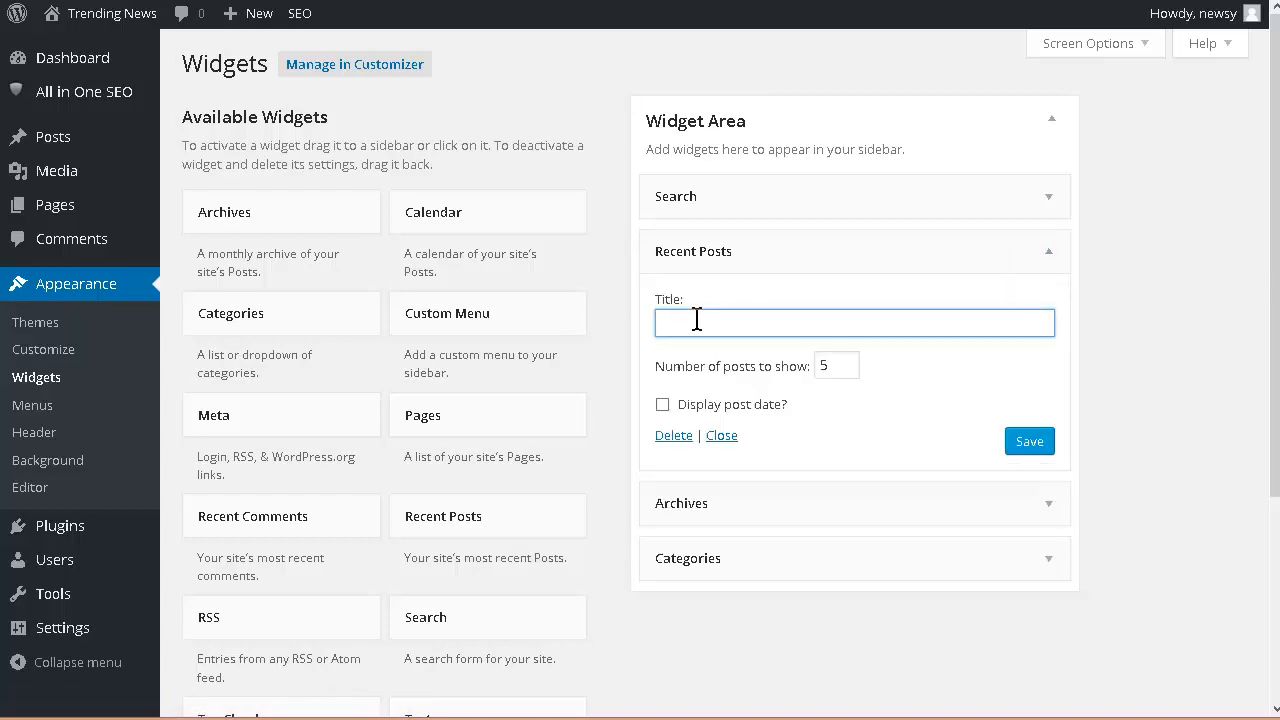
pyautogui.click(1027, 444)
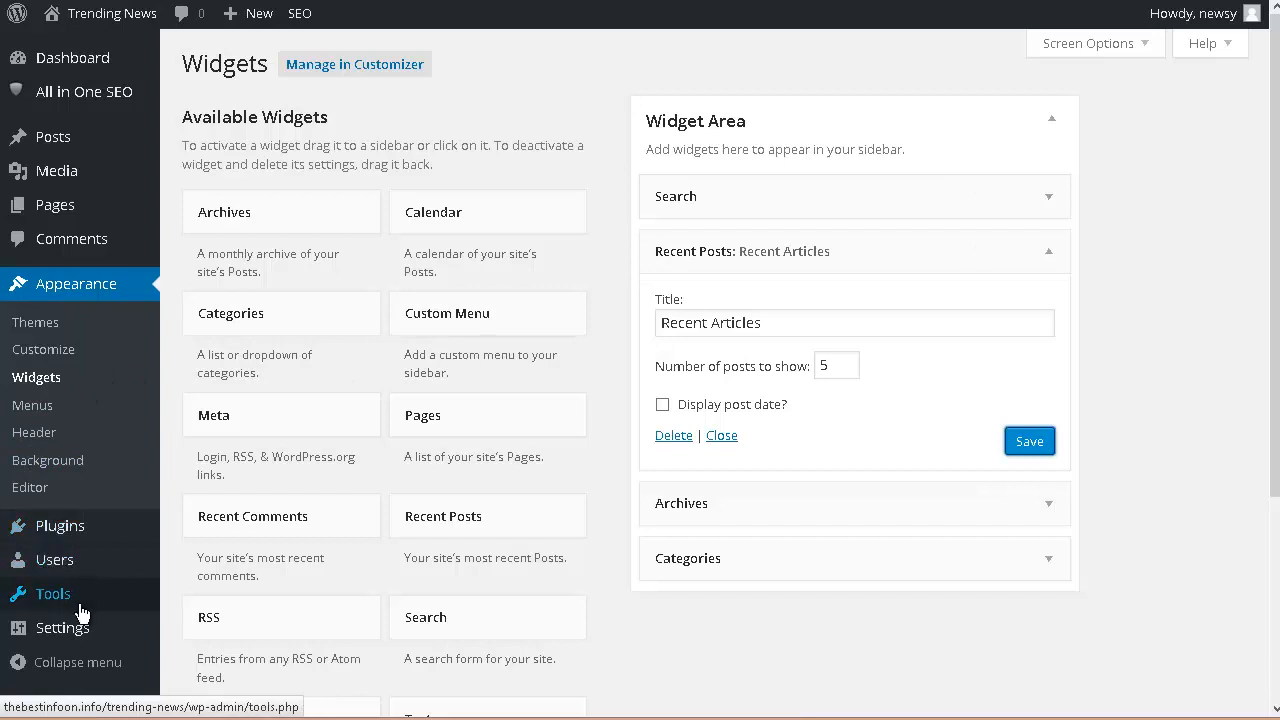
# Set the permalink structure to Post name in the Permalink Settings and save the changes.
pyautogui.moveTo(52, 630)
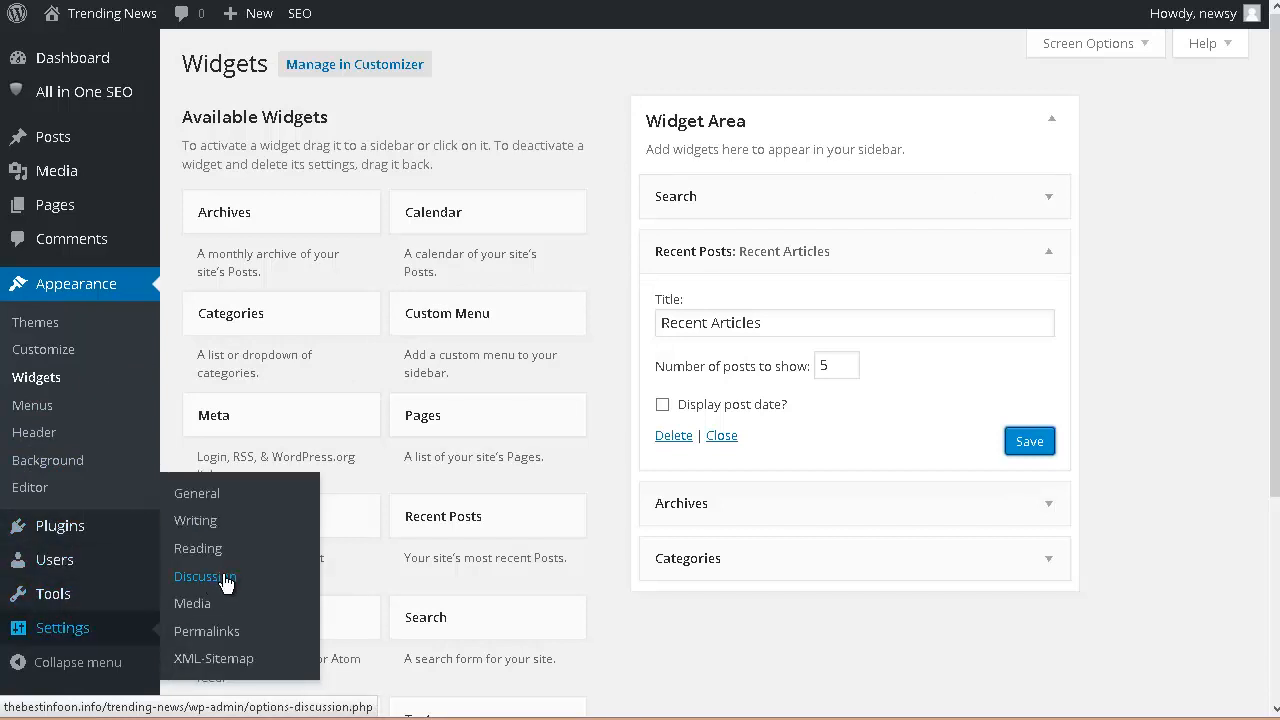
pyautogui.click(232, 641)
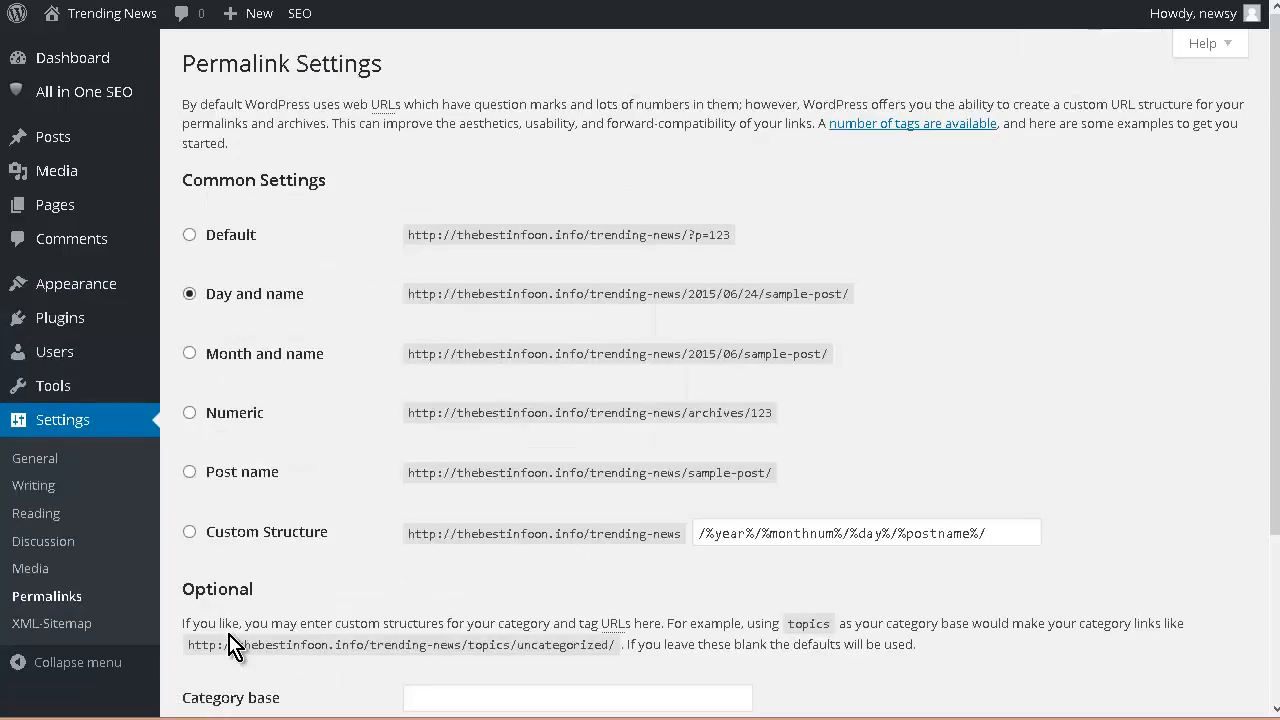
pyautogui.scroll(-1, 336, 388)
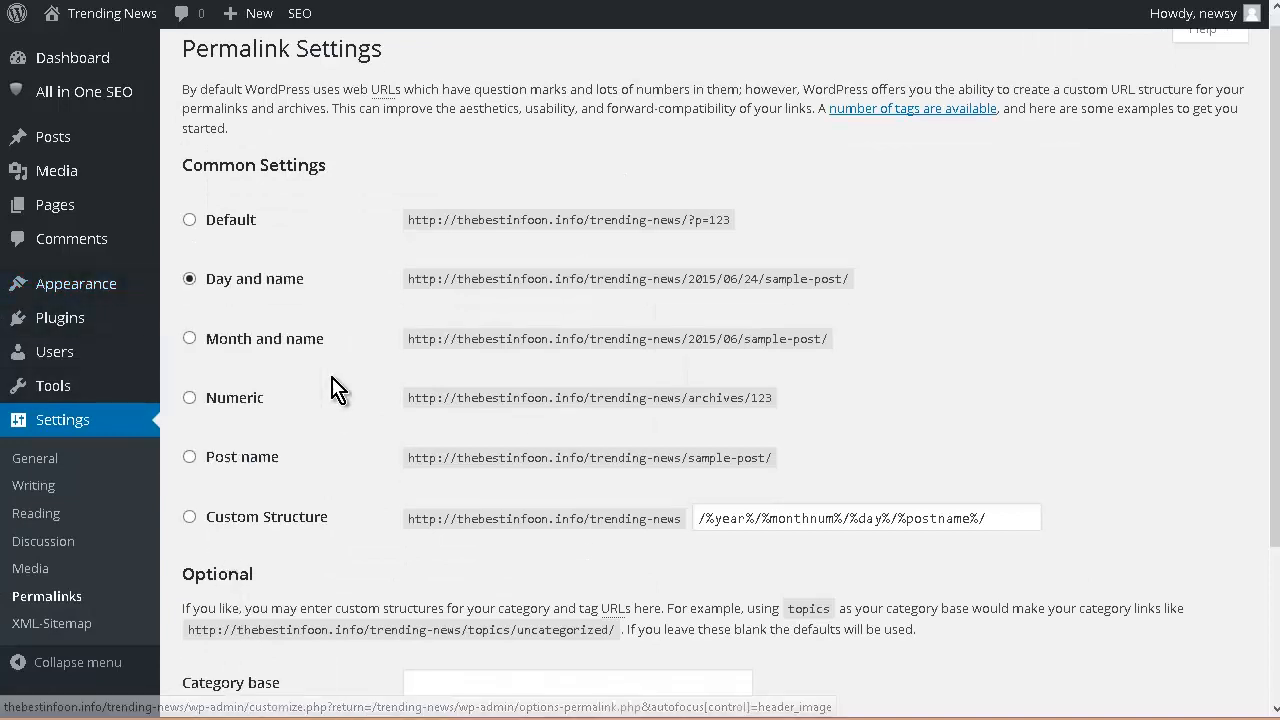
pyautogui.scroll(-2, 336, 388)
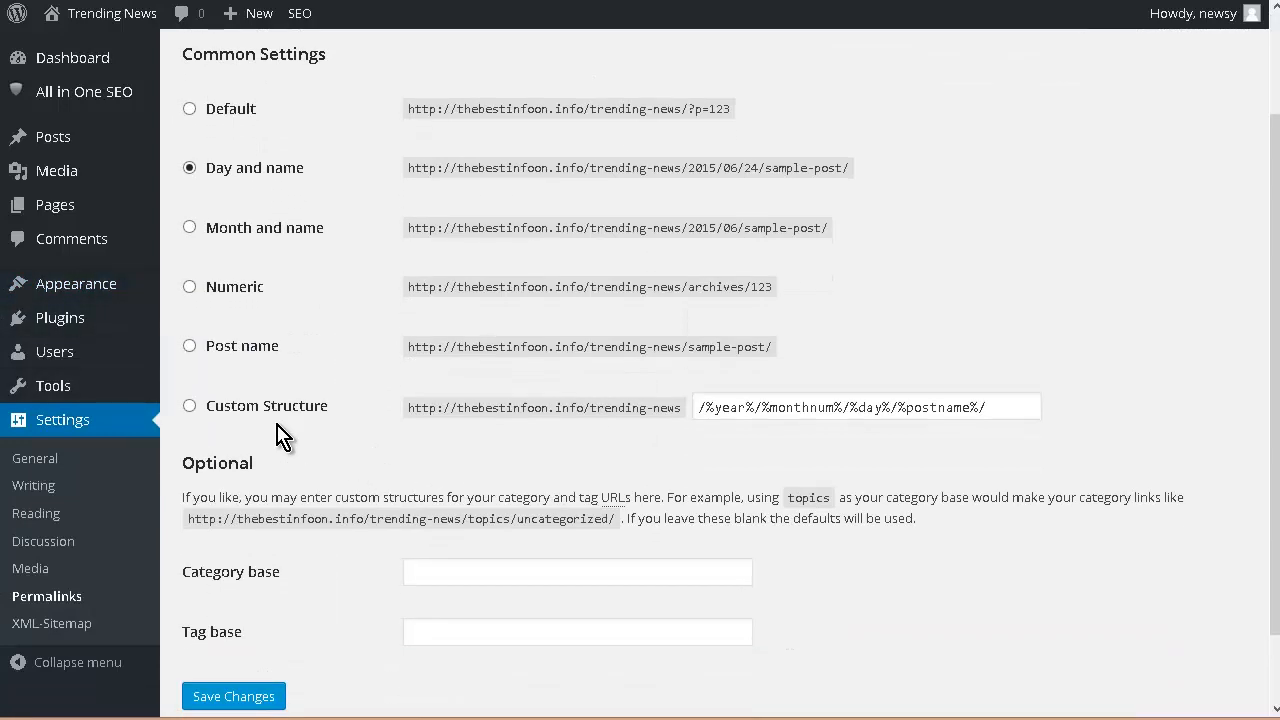
pyautogui.click(189, 346)
pyautogui.scroll(-2, 360, 429)
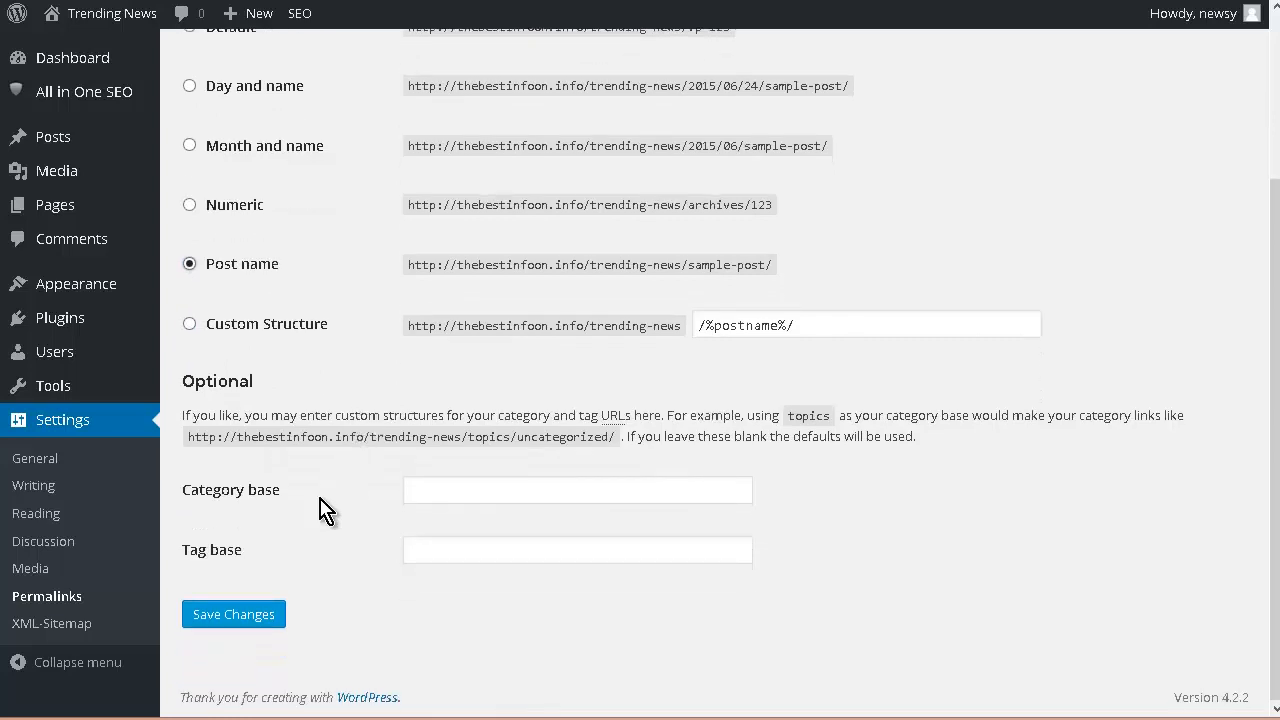
pyautogui.click(231, 612)
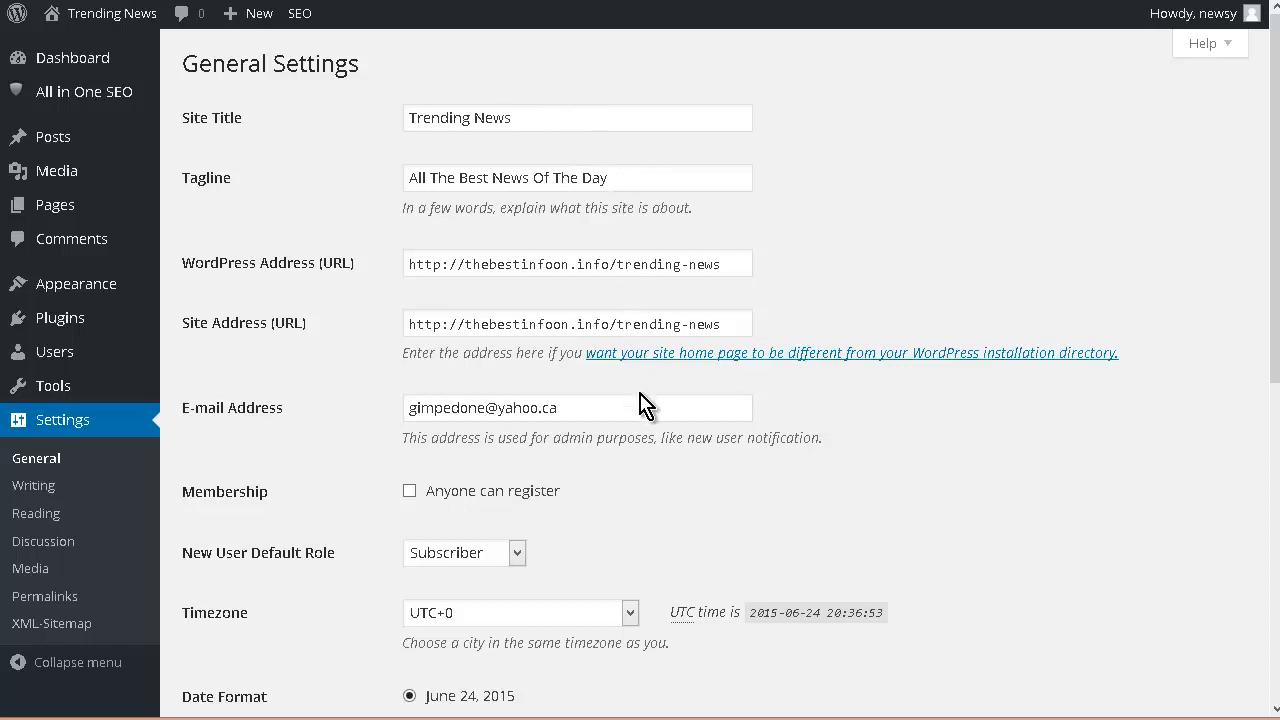
# Set the site's timezone to Edmonton in the General Settings and save the changes.
pyautogui.scroll(-3, 340, 503)
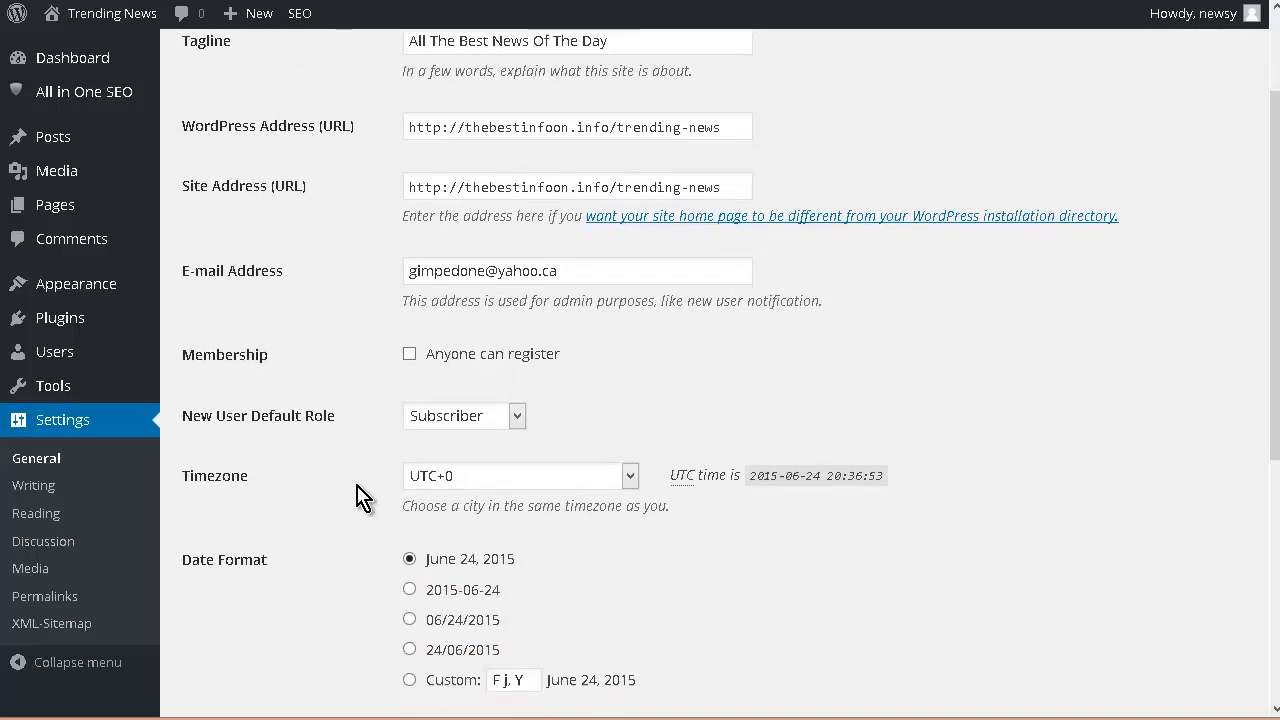
pyautogui.scroll(-2, 358, 497)
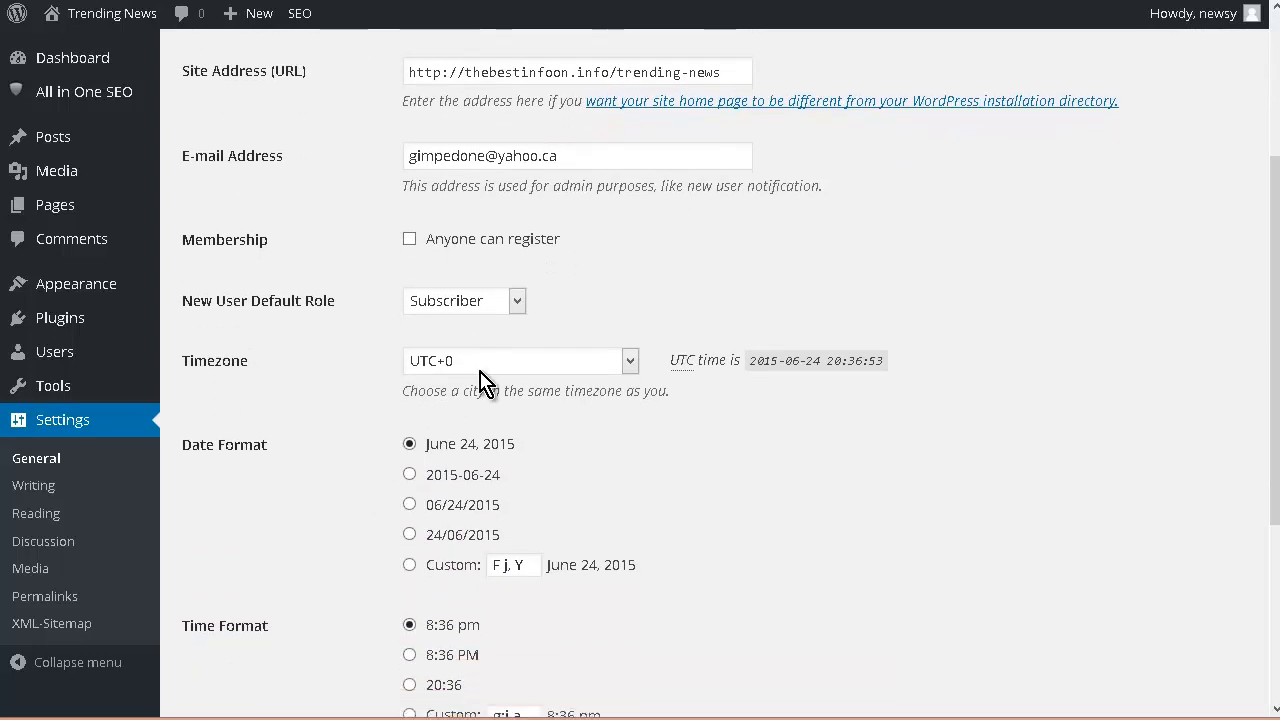
pyautogui.click(635, 363)
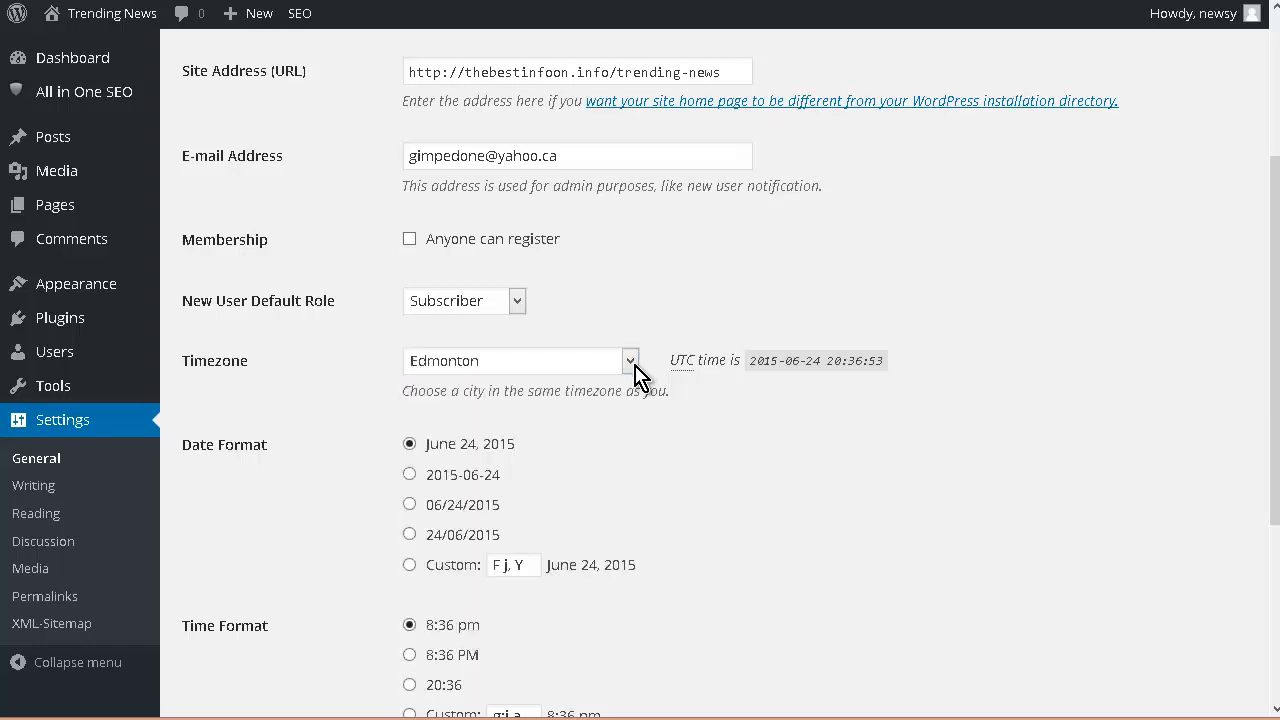
pyautogui.scroll(-5, 635, 375)
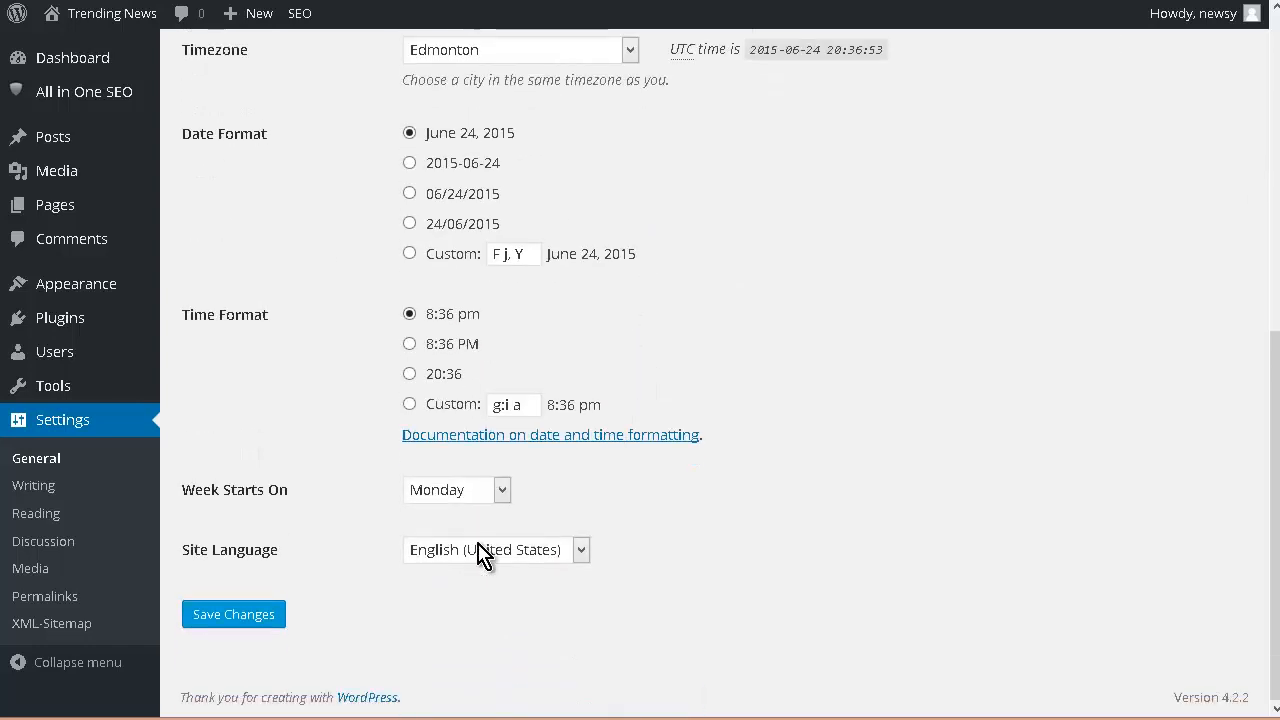
pyautogui.click(245, 620)
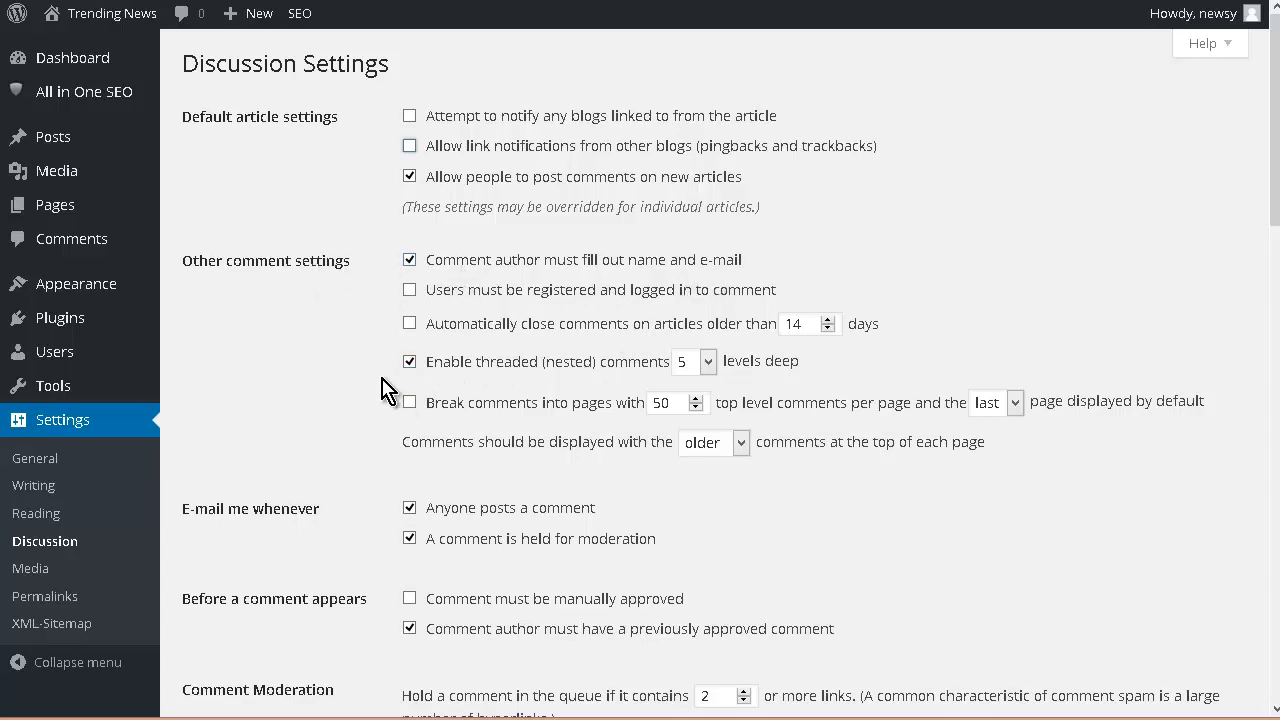
# Disable both comment e-mail notifications and the previously approved comment requirement in the Discussion Settings, and save the changes.
pyautogui.scroll(-2, 590, 362)
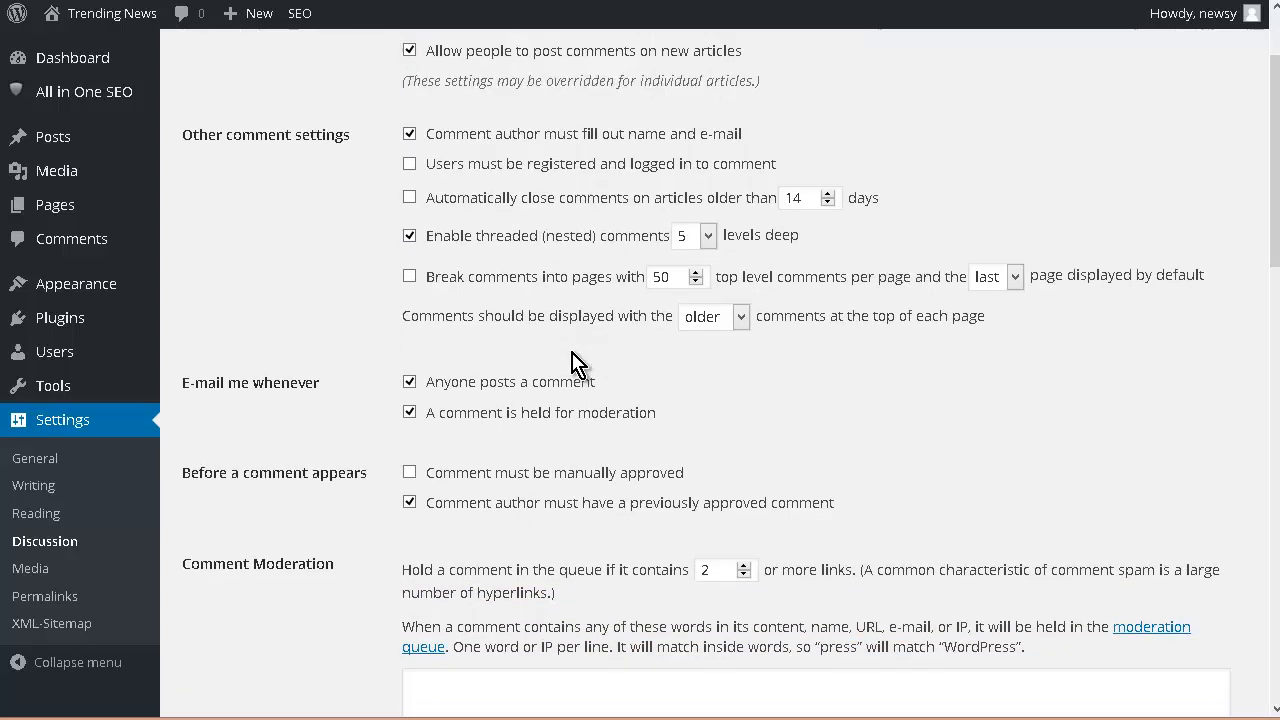
pyautogui.scroll(-2, 575, 362)
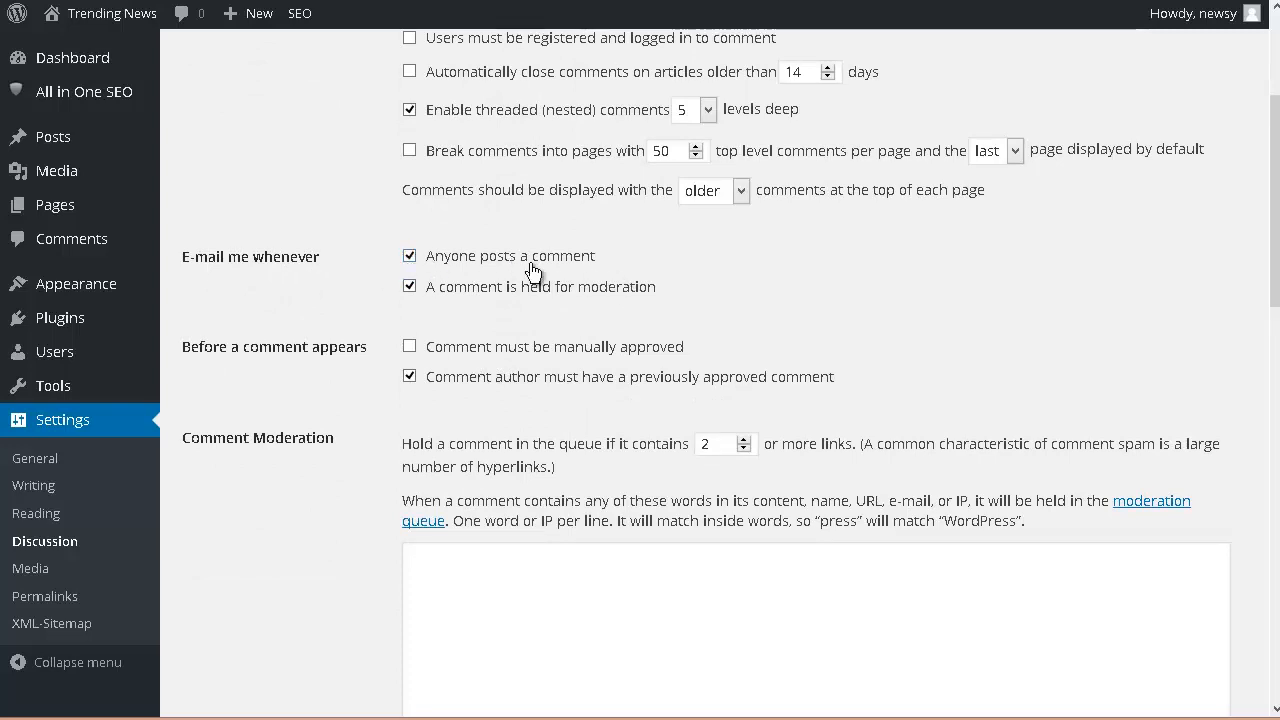
pyautogui.click(410, 256)
pyautogui.click(410, 287)
pyautogui.scroll(-2, 350, 265)
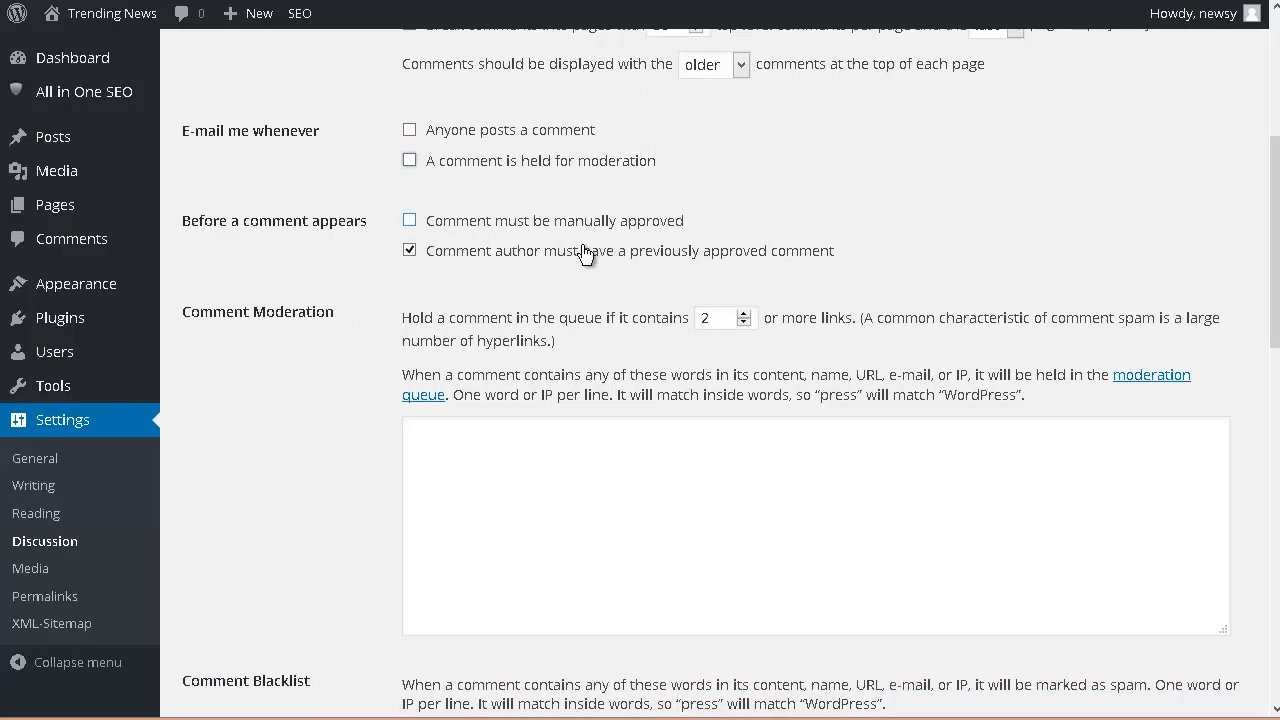
pyautogui.click(410, 251)
pyautogui.scroll(-4, 371, 220)
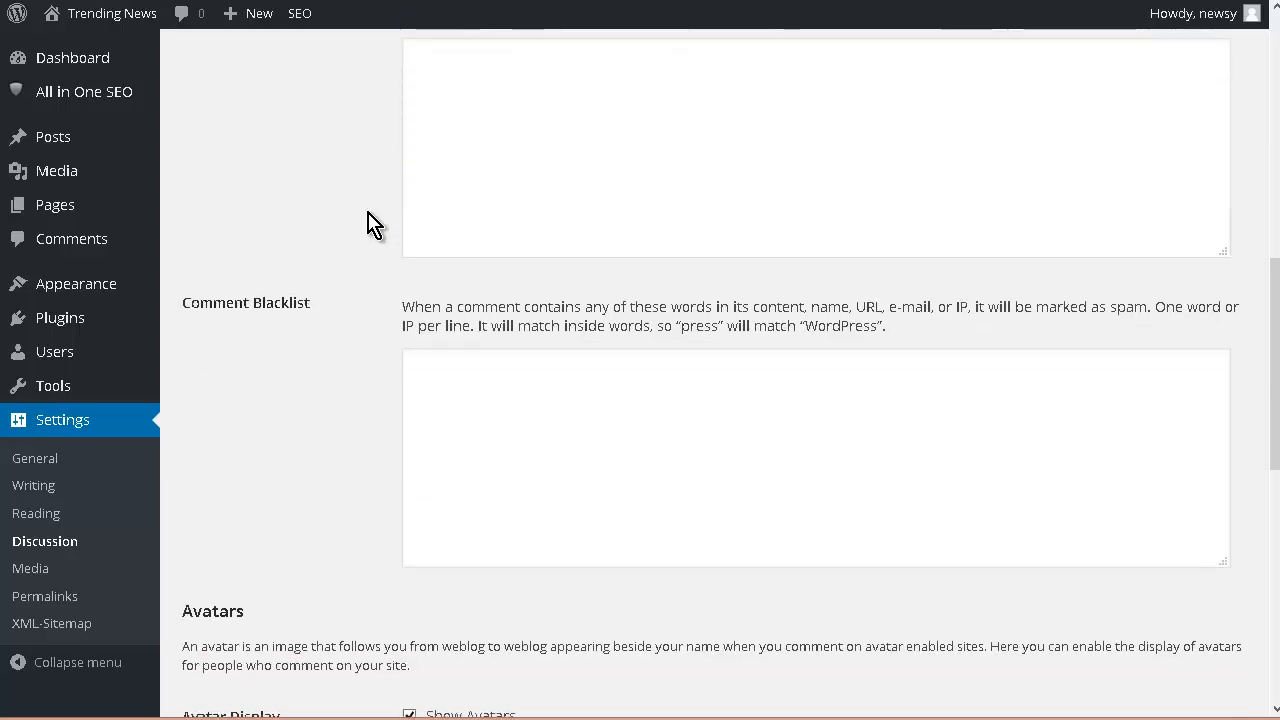
pyautogui.scroll(2, 368, 222)
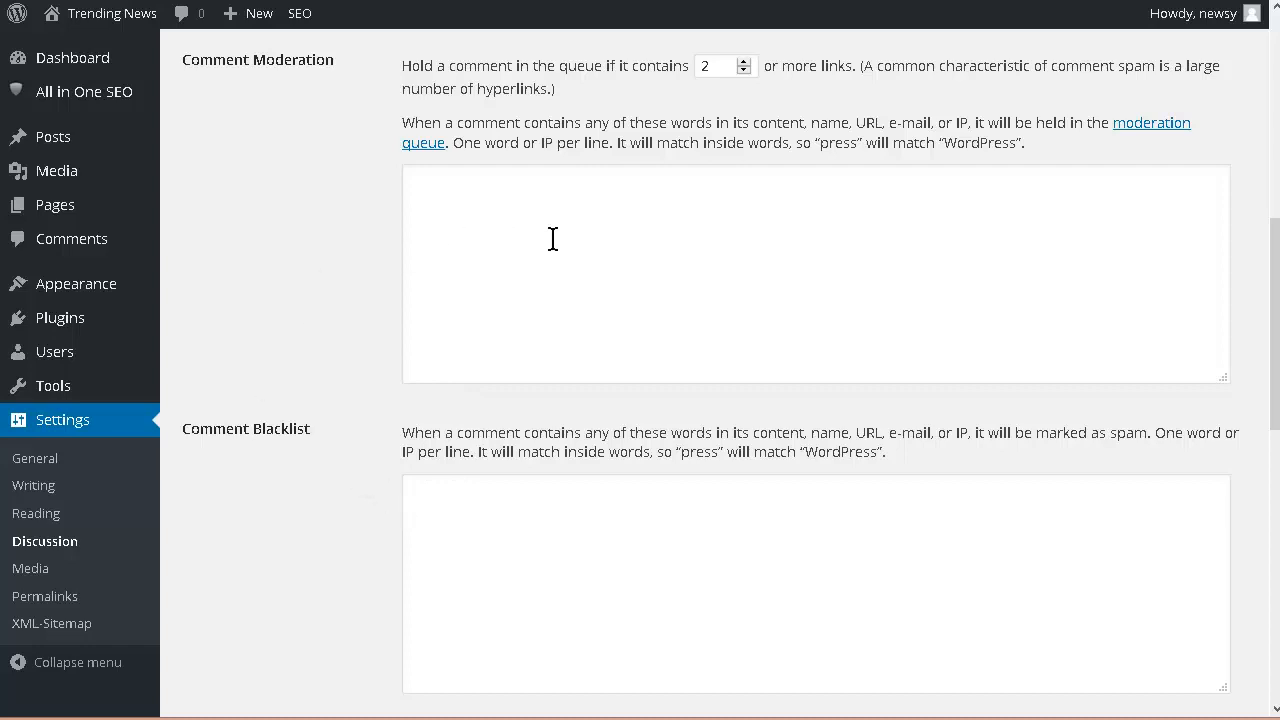
pyautogui.scroll(-6, 350, 275)
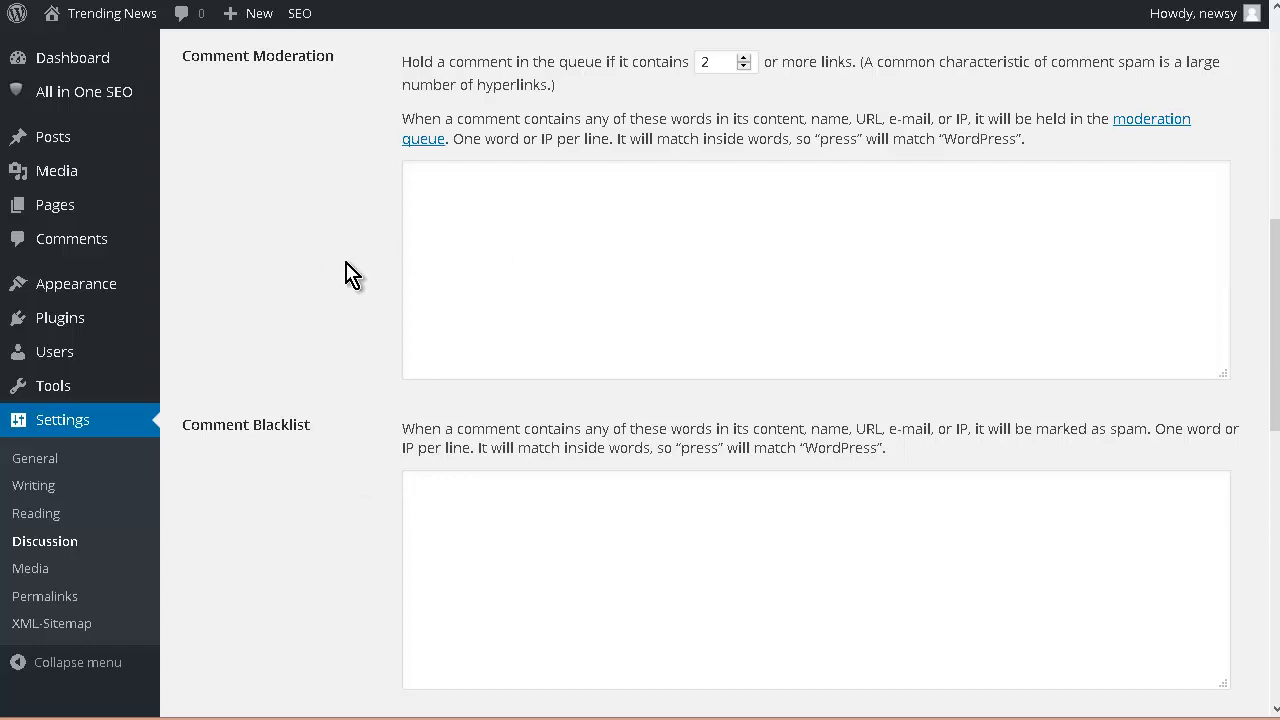
pyautogui.scroll(-2, 350, 275)
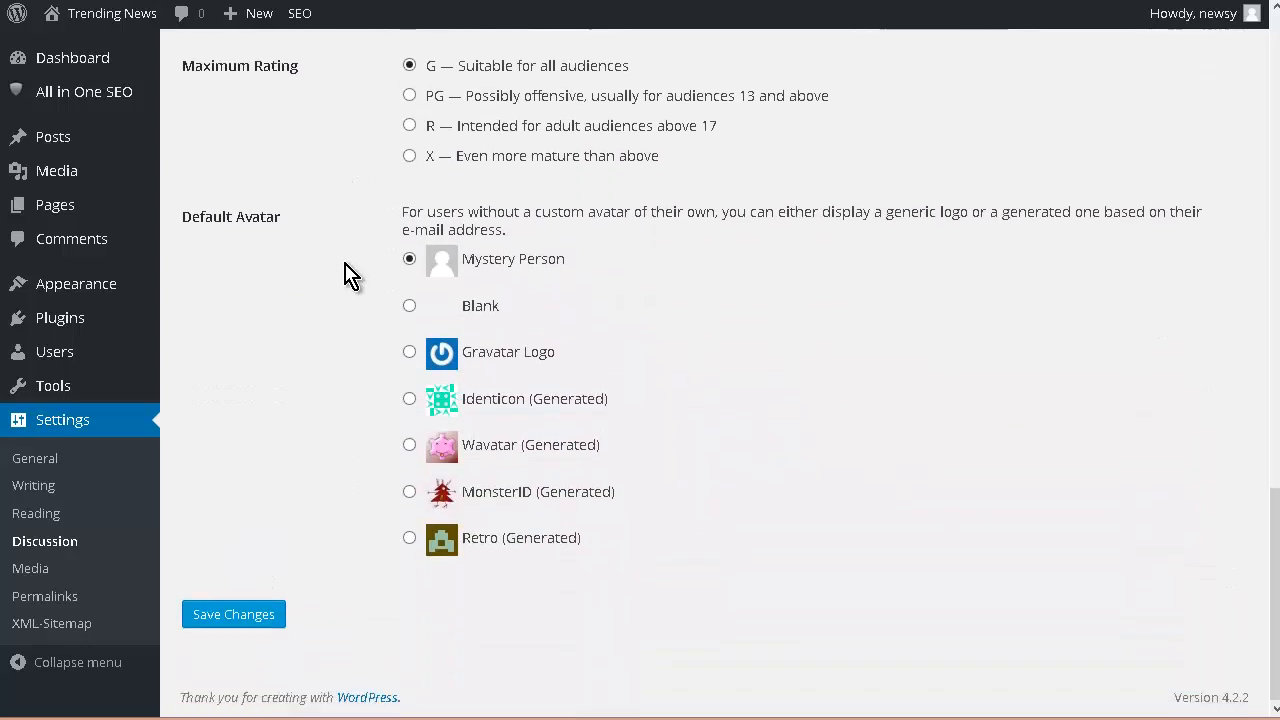
pyautogui.click(240, 614)
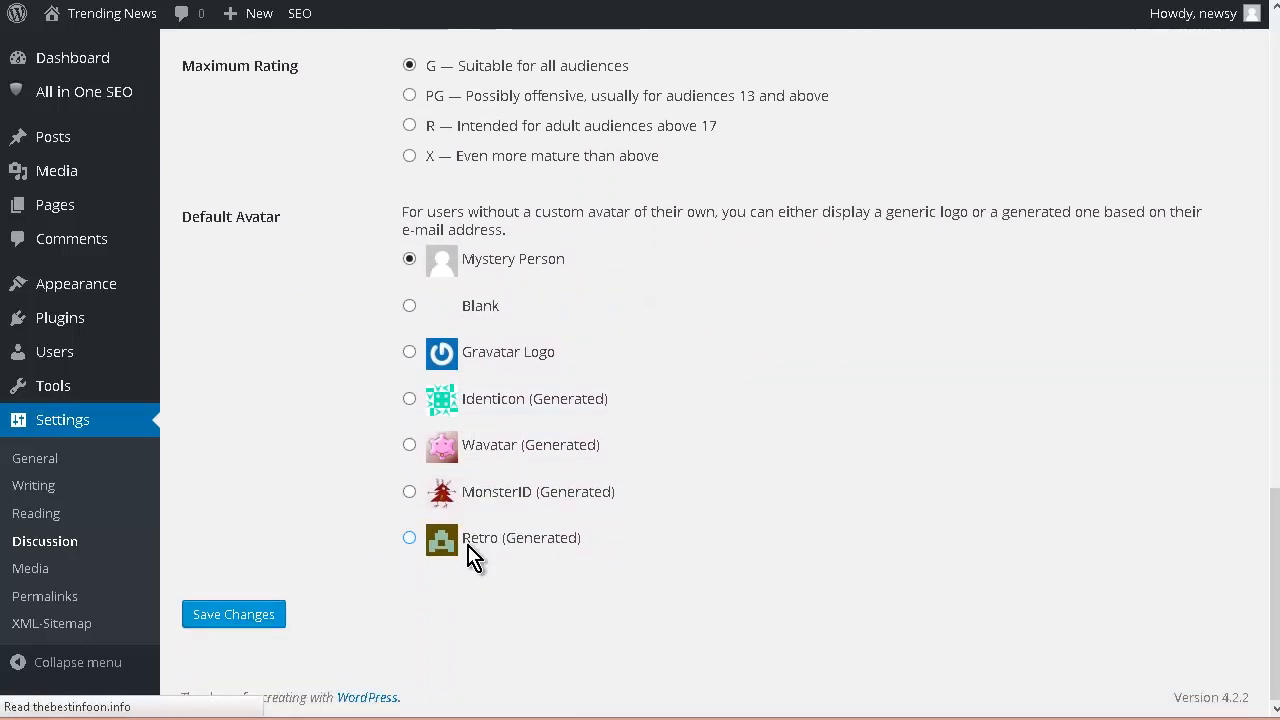
# Open the Reading settings.
pyautogui.click(36, 513)
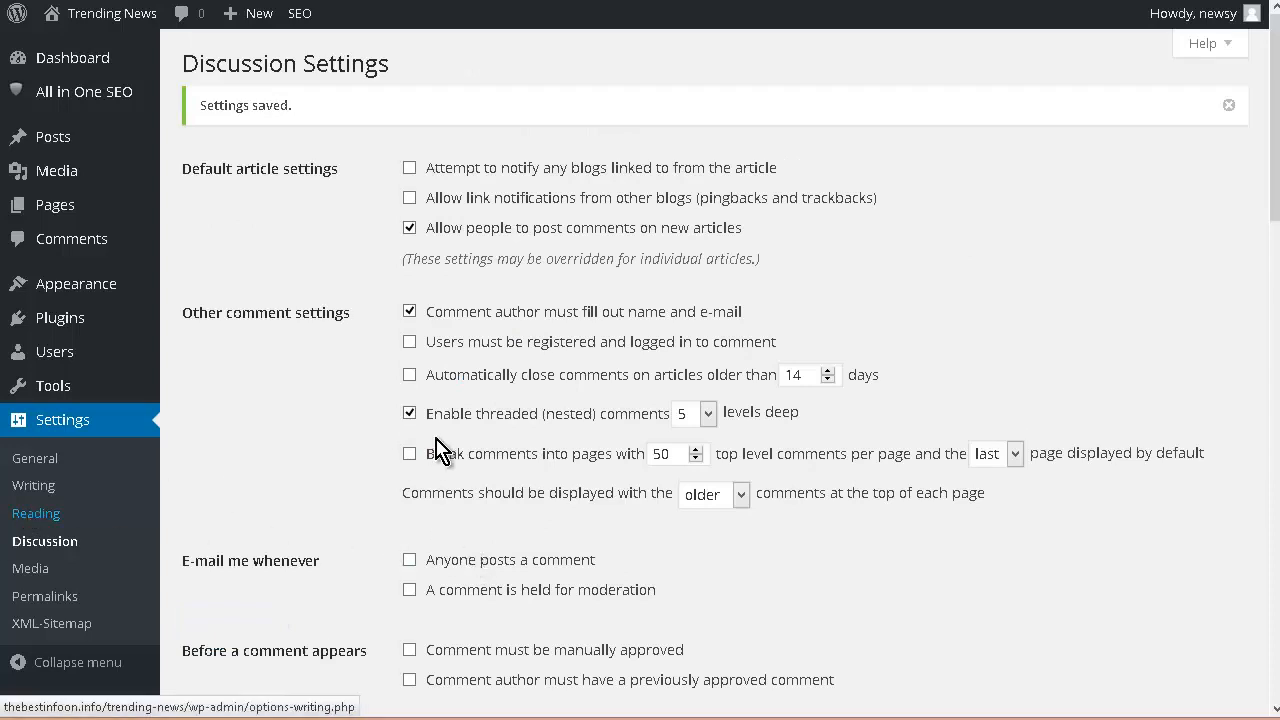